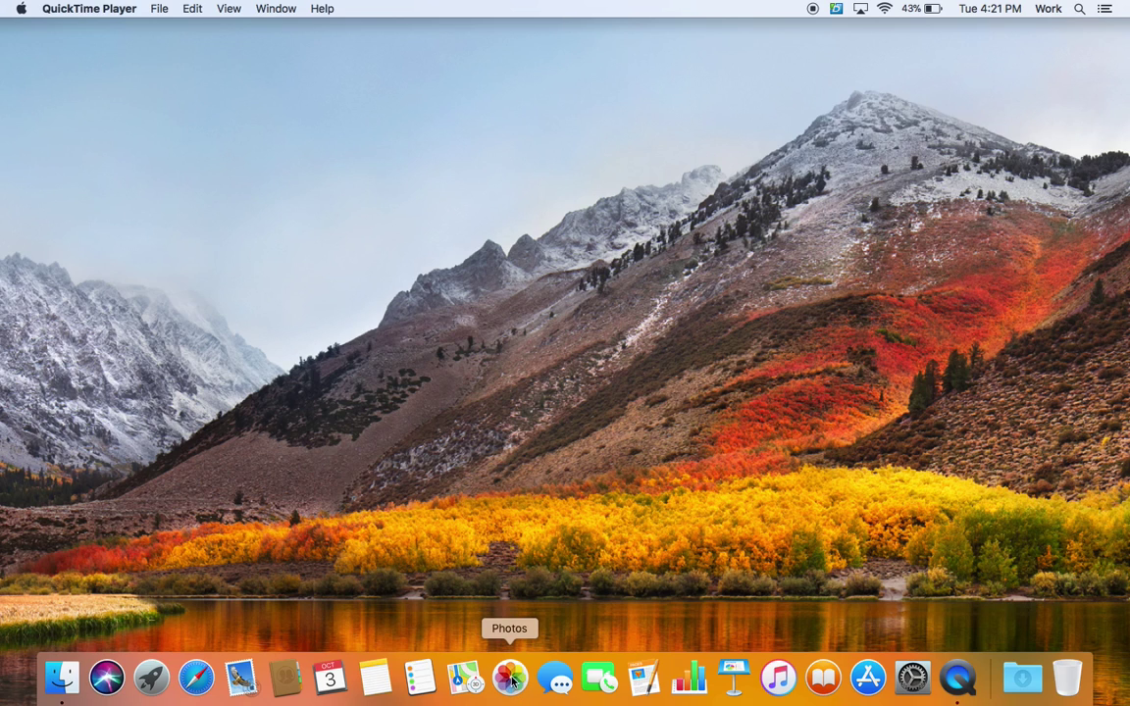
left_click(517, 678)
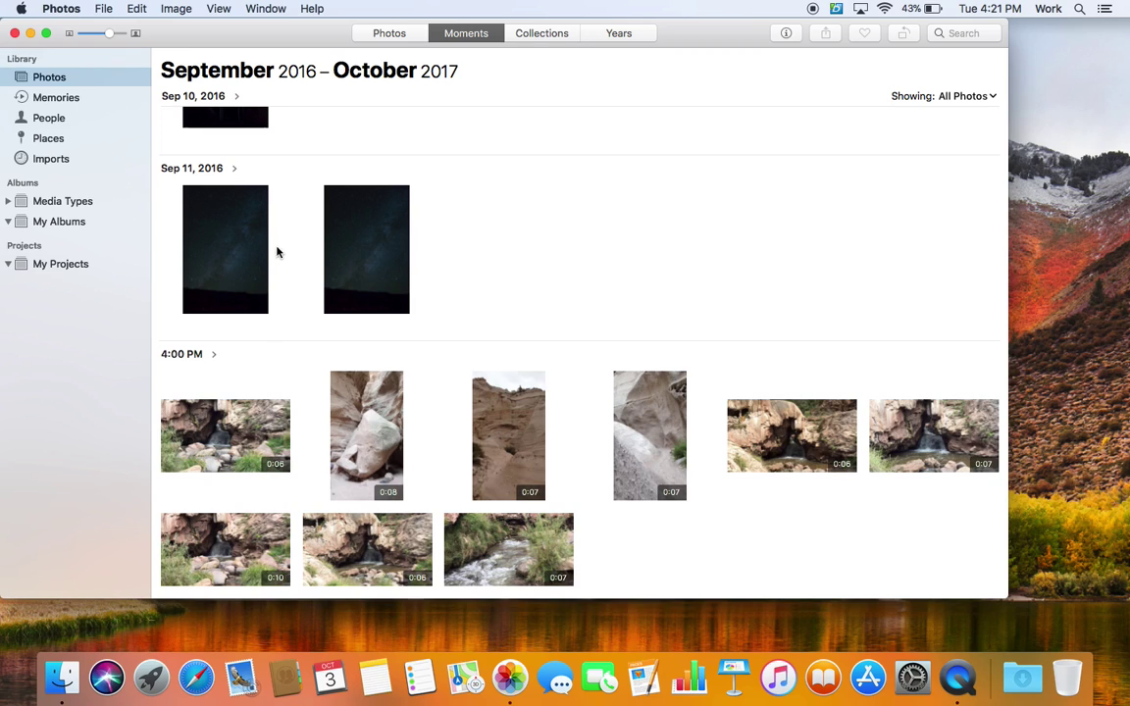
Enlarge the Photos window from its corner, then enter and exit full screen
mouse_move(242, 246)
left_click_drag(1005, 596, 1122, 647)
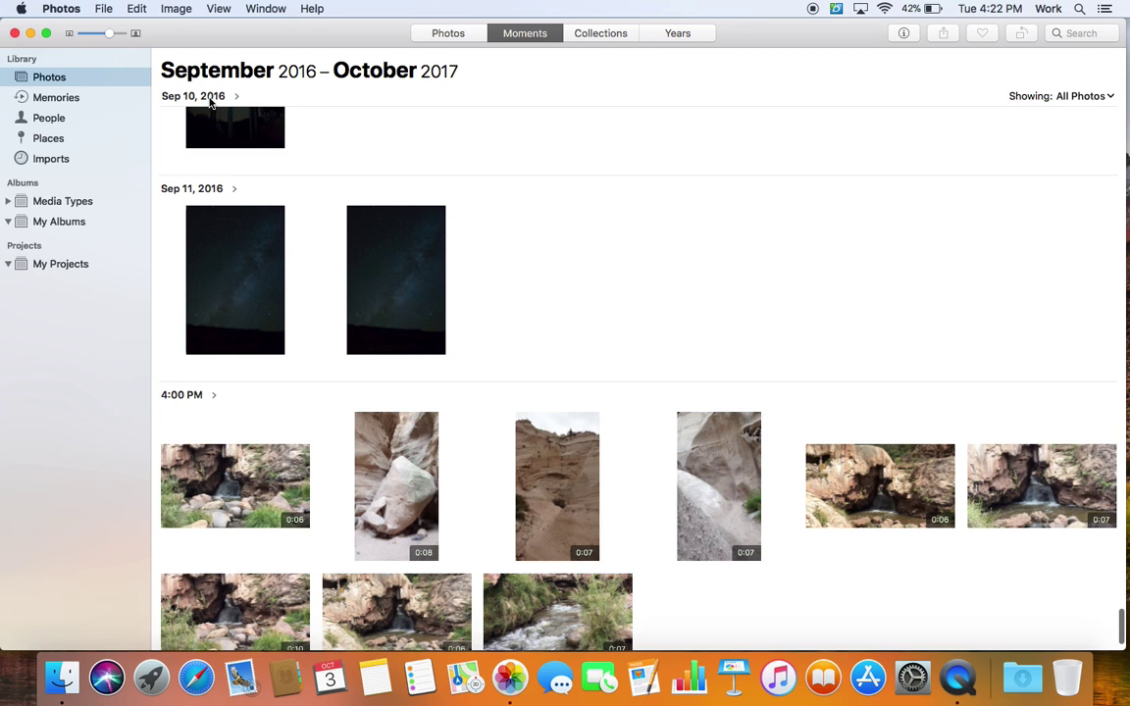
left_click(45, 34)
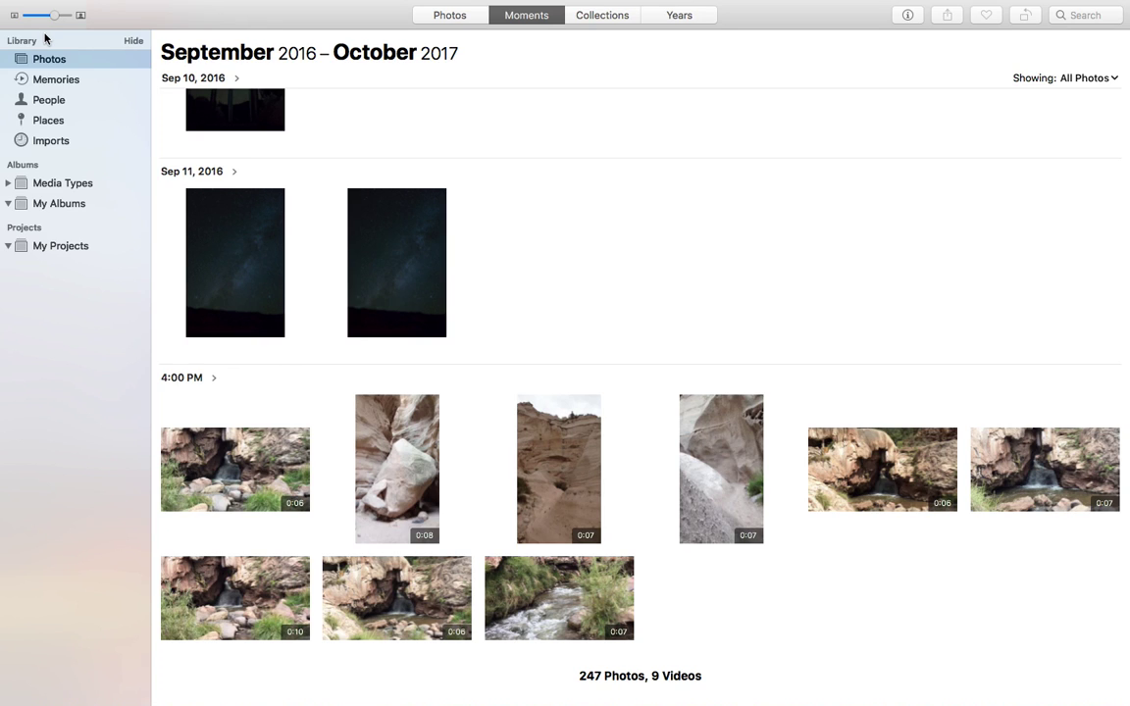
mouse_move(98, 5)
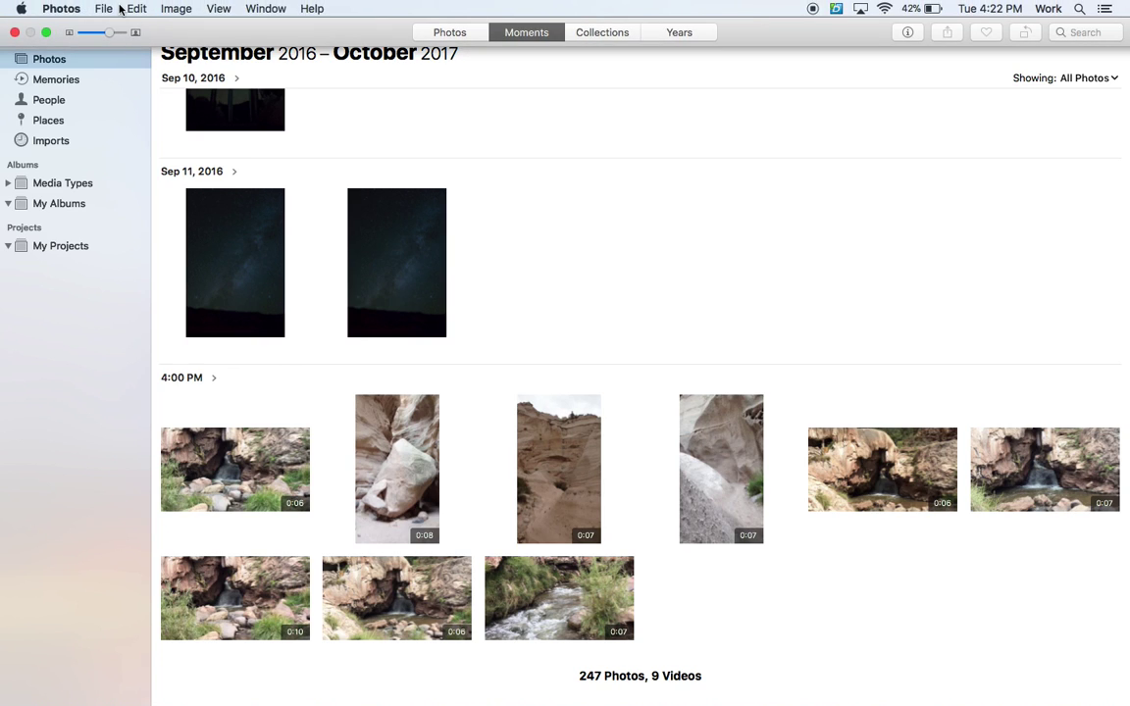
left_click(45, 32)
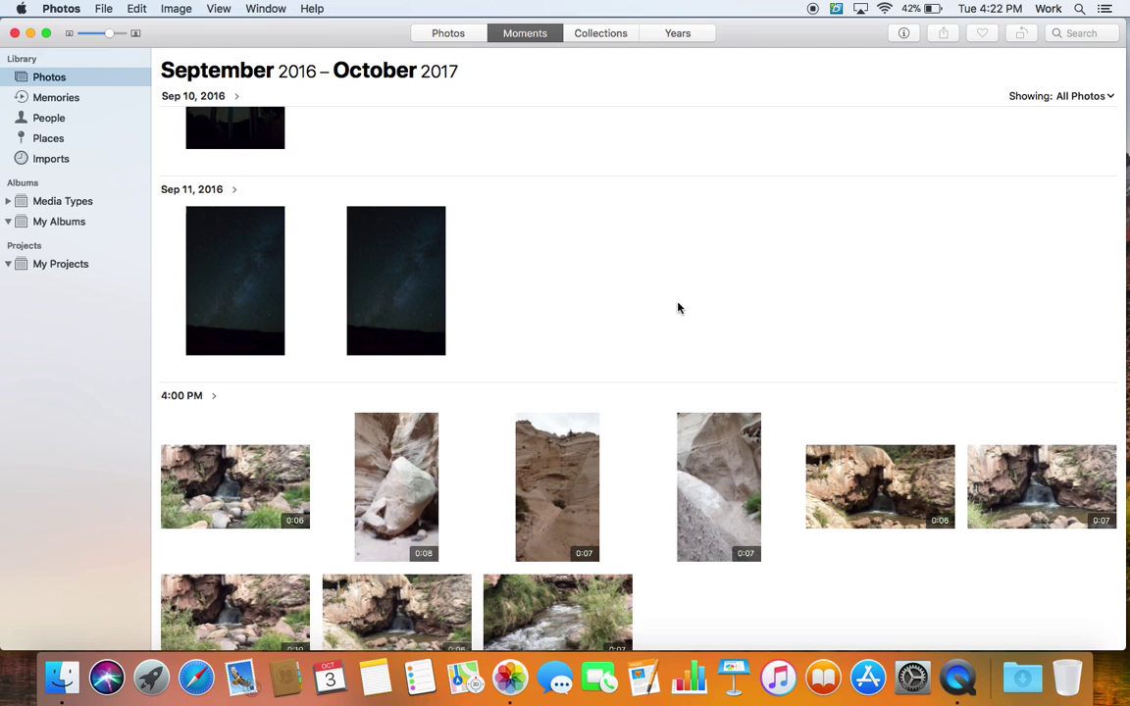
Scroll the Moments grid back up to the earliest Sep 2, 2016 moments
scroll(677, 308, "up", 4)
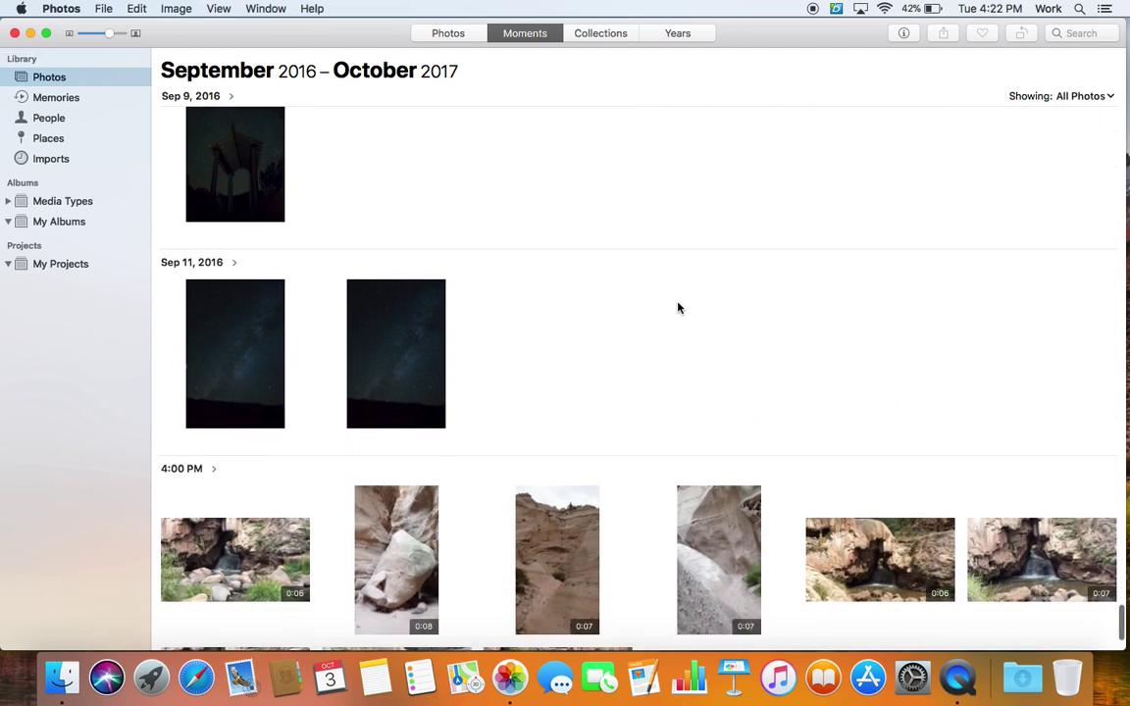
scroll(677, 308, "down", 3)
scroll(677, 308, "up", 3)
scroll(677, 308, "down", 4)
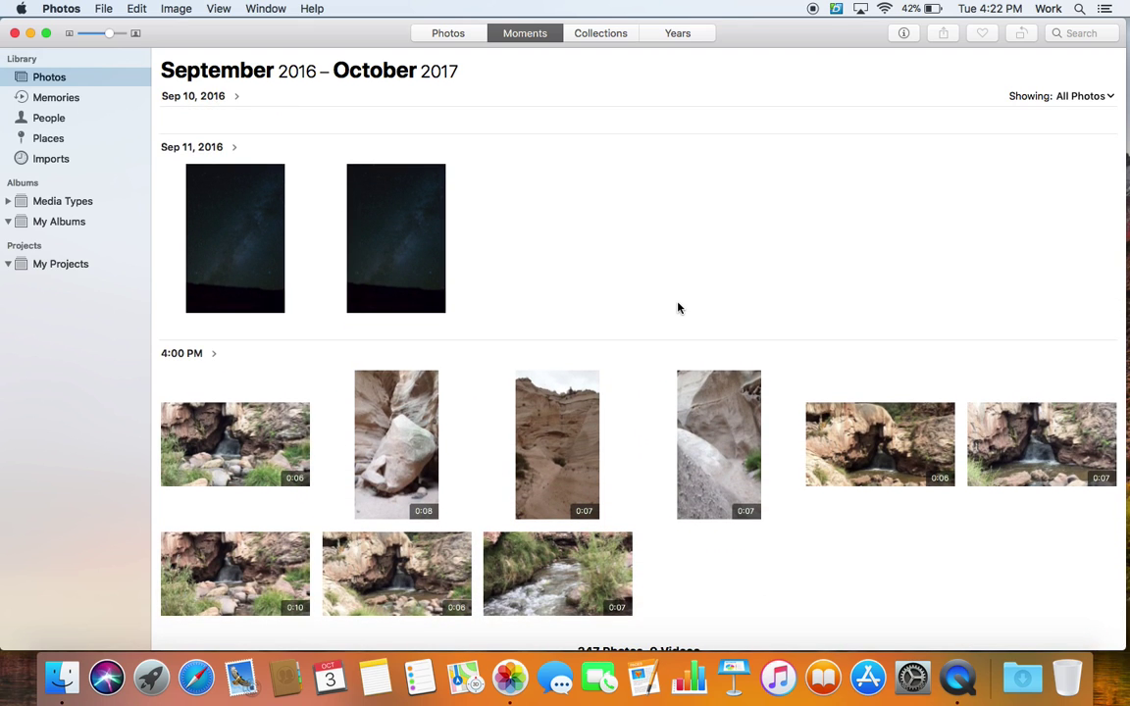
scroll(677, 308, "up", 3)
scroll(677, 308, "down", 3)
scroll(677, 308, "up", 4)
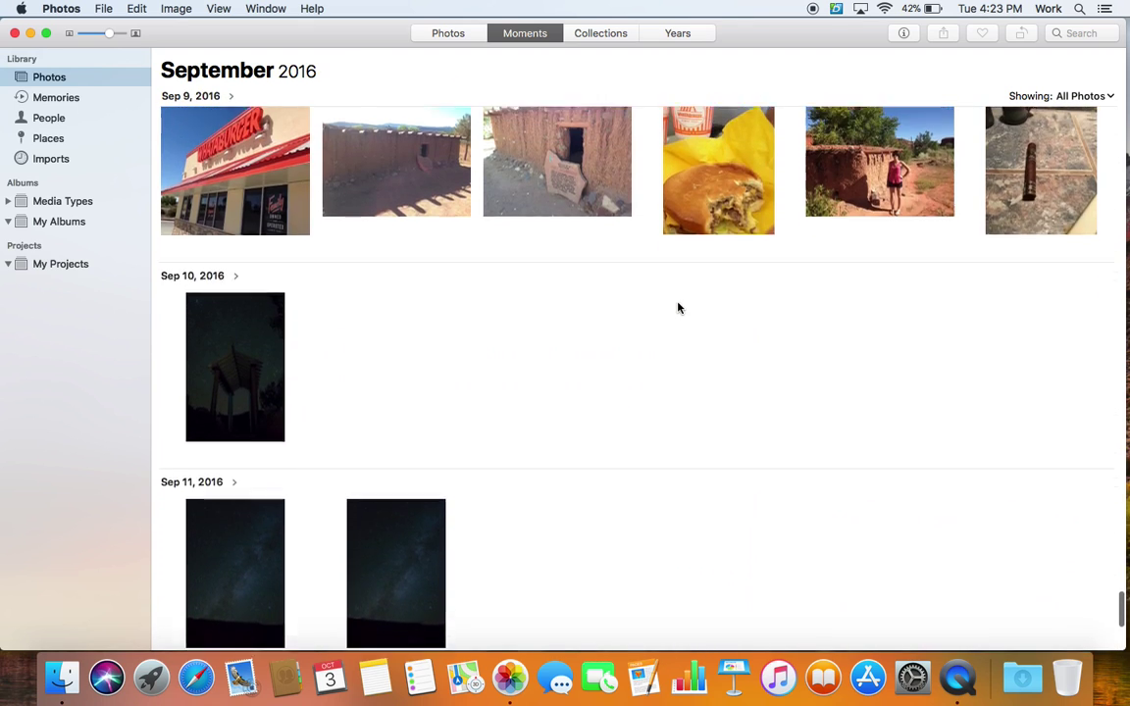
scroll(677, 308, "up", 10)
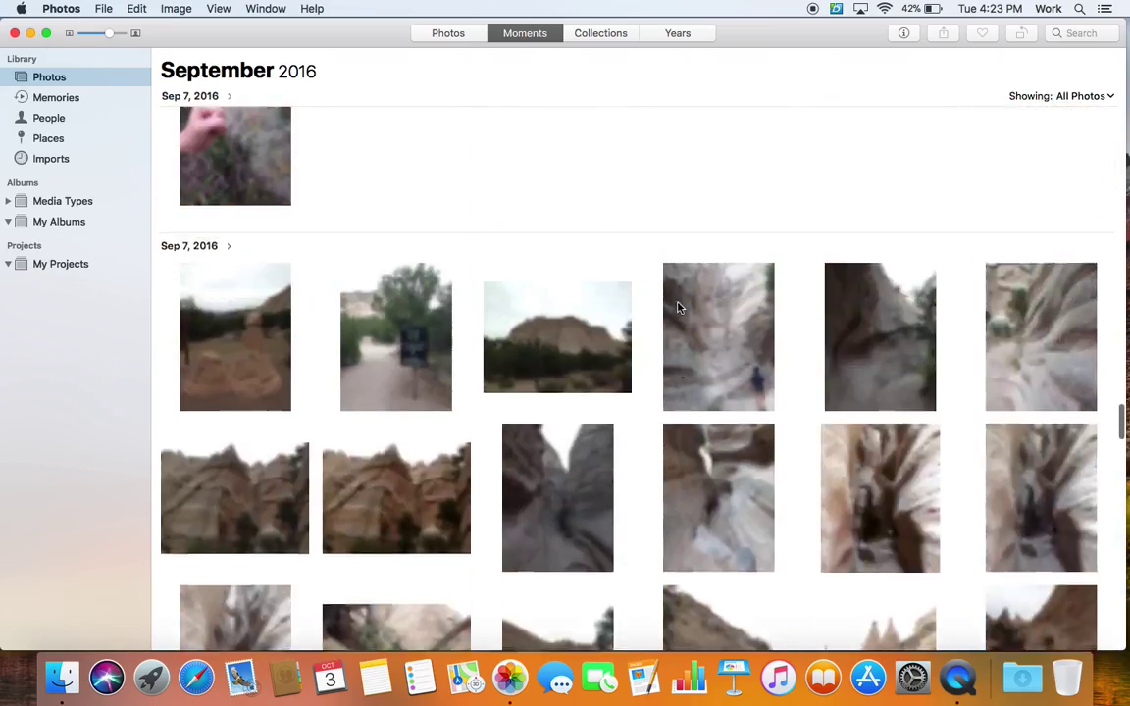
scroll(677, 308, "up", 10)
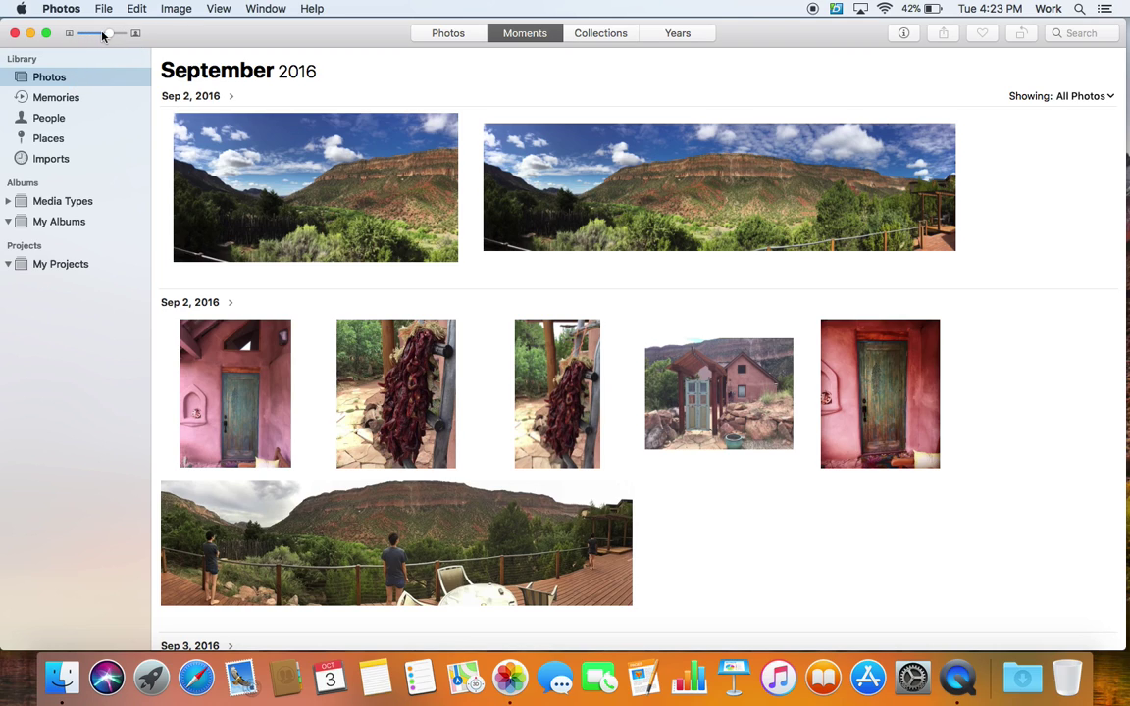
Enlarge, shrink, then re-enlarge the Moments thumbnails with the toolbar zoom slider
left_click_drag(110, 36, 125, 33)
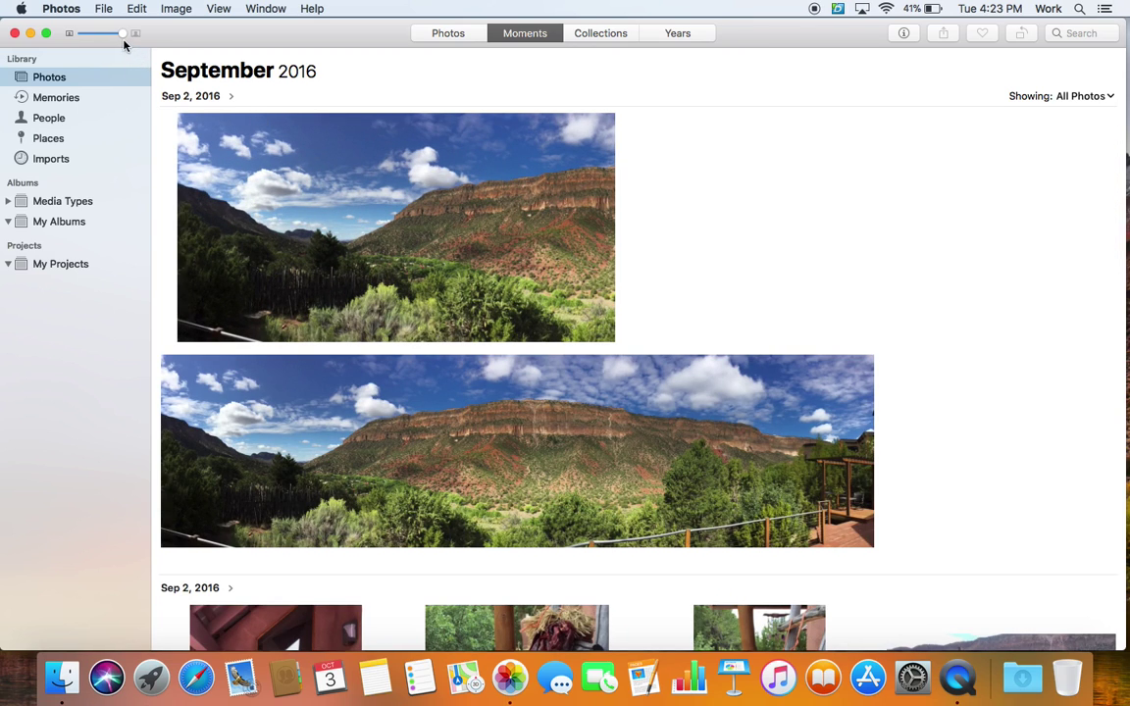
left_click_drag(122, 37, 95, 36)
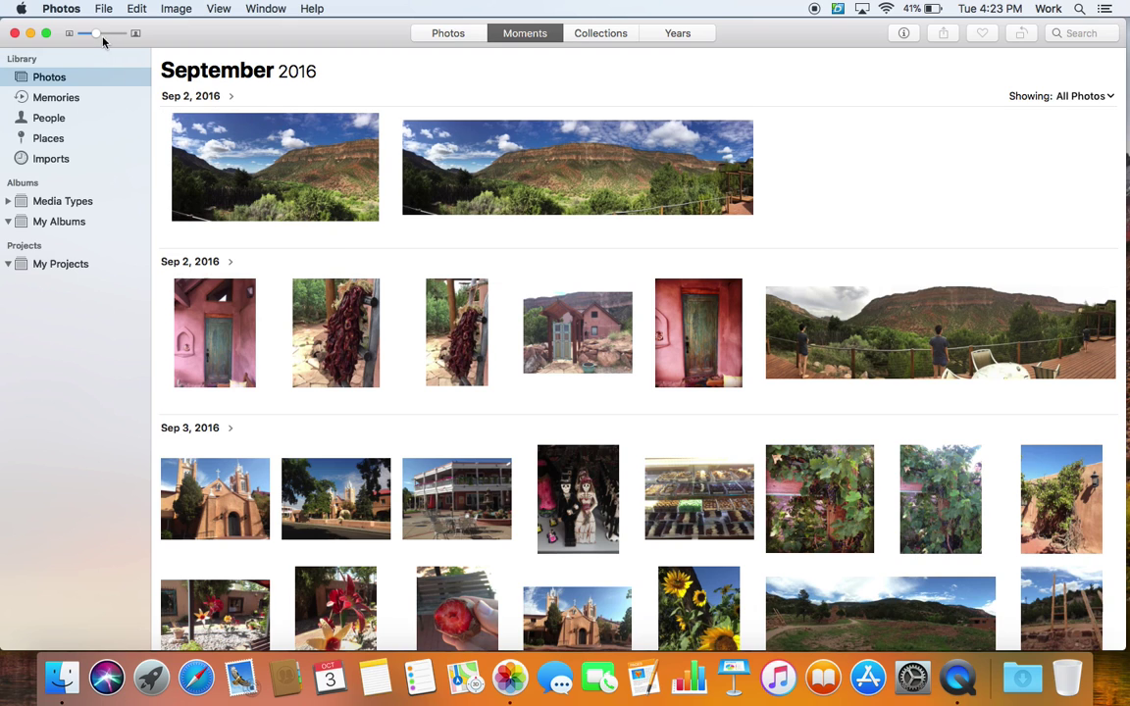
left_click_drag(97, 35, 128, 35)
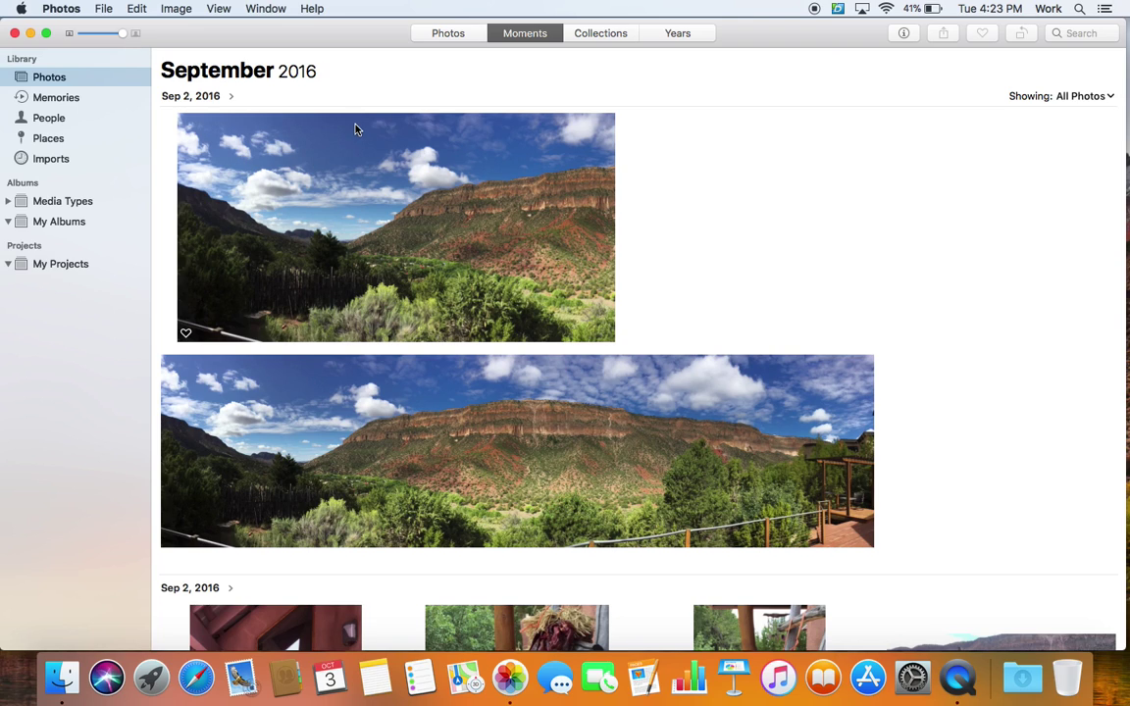
left_click(439, 34)
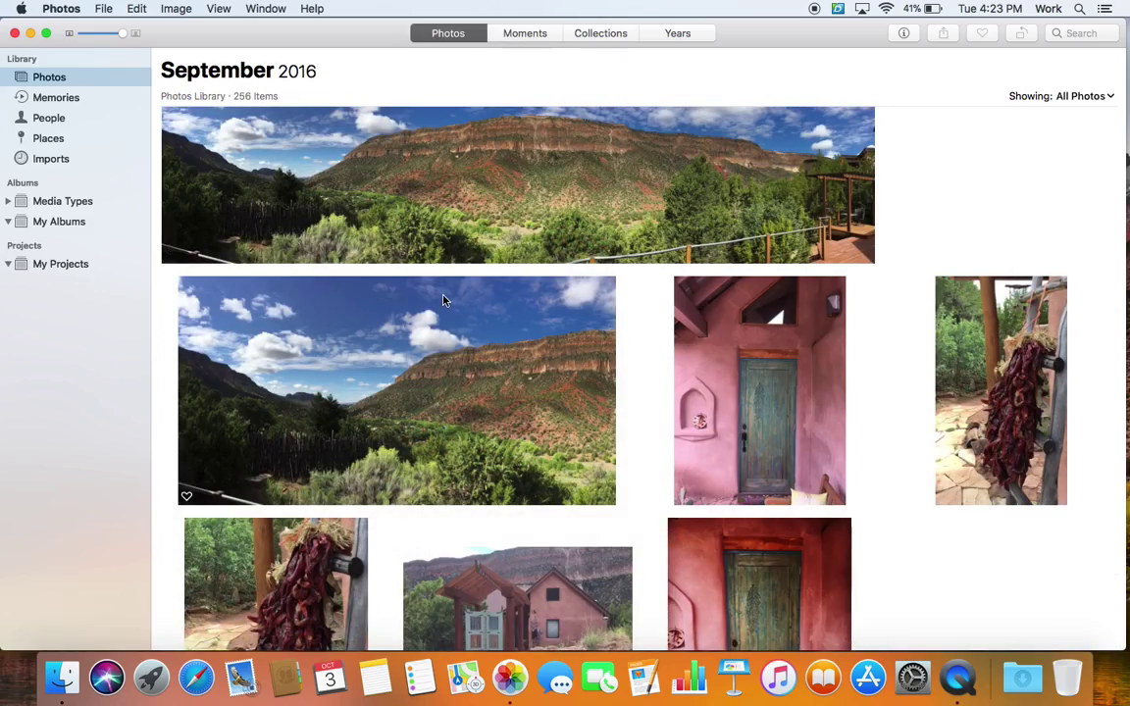
scroll(443, 299, "down", 5)
scroll(443, 300, "down", 10)
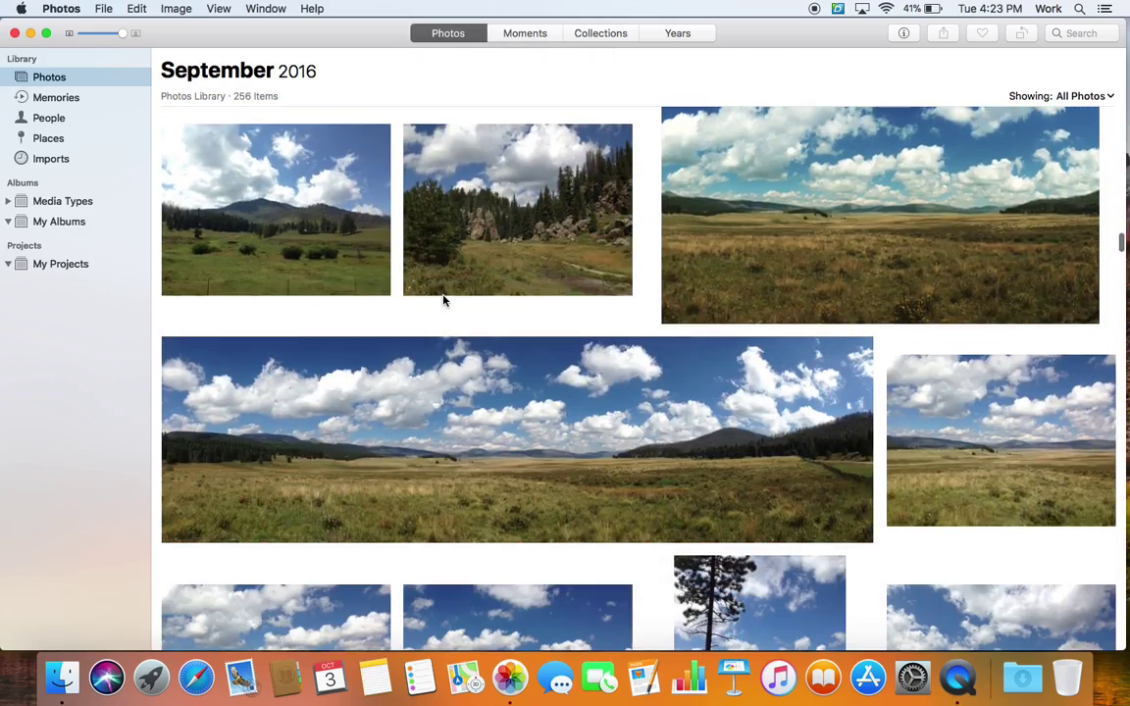
scroll(443, 301, "up", 10)
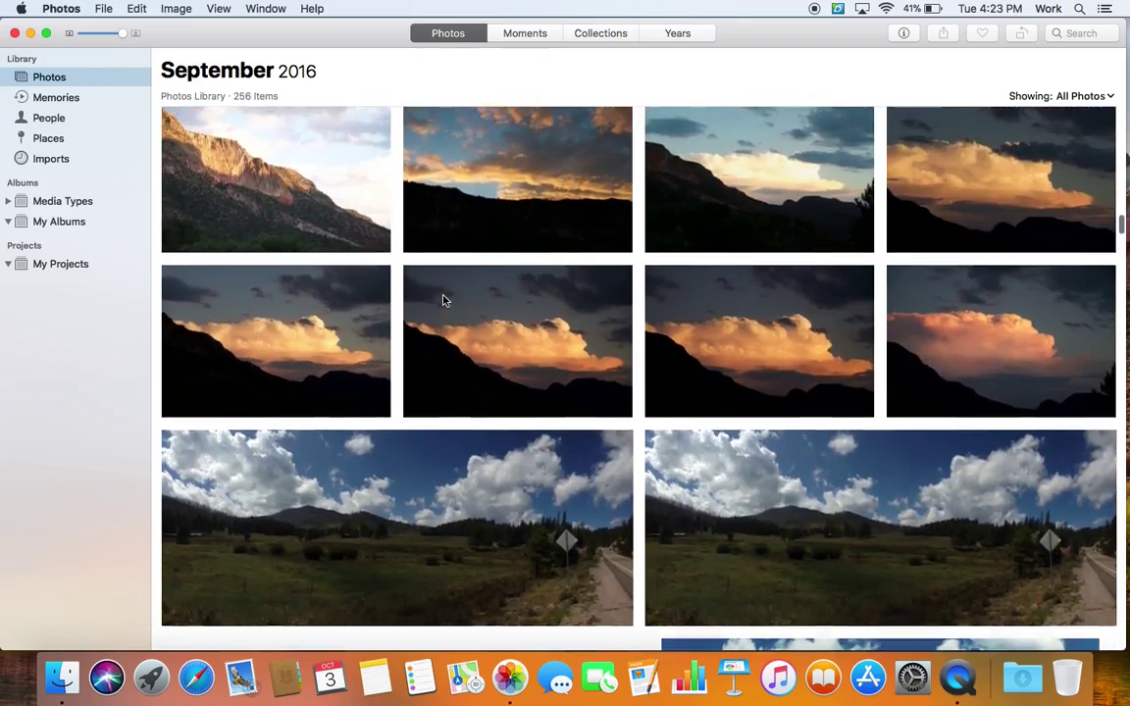
scroll(443, 300, "up", 15)
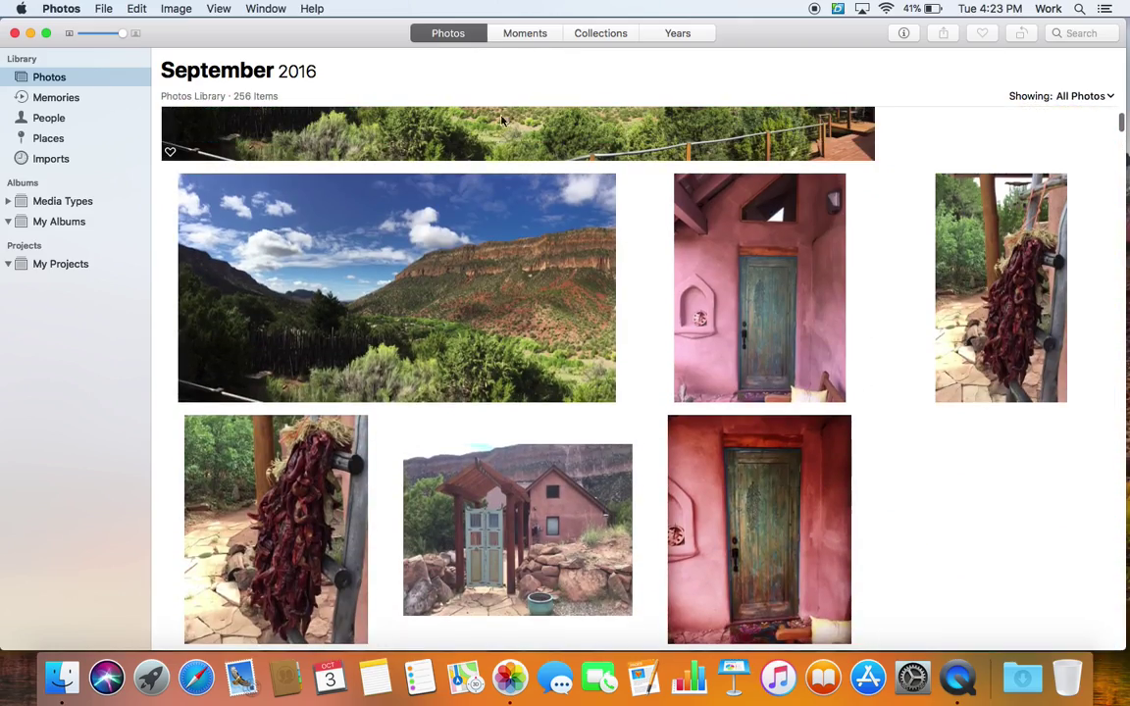
left_click(523, 33)
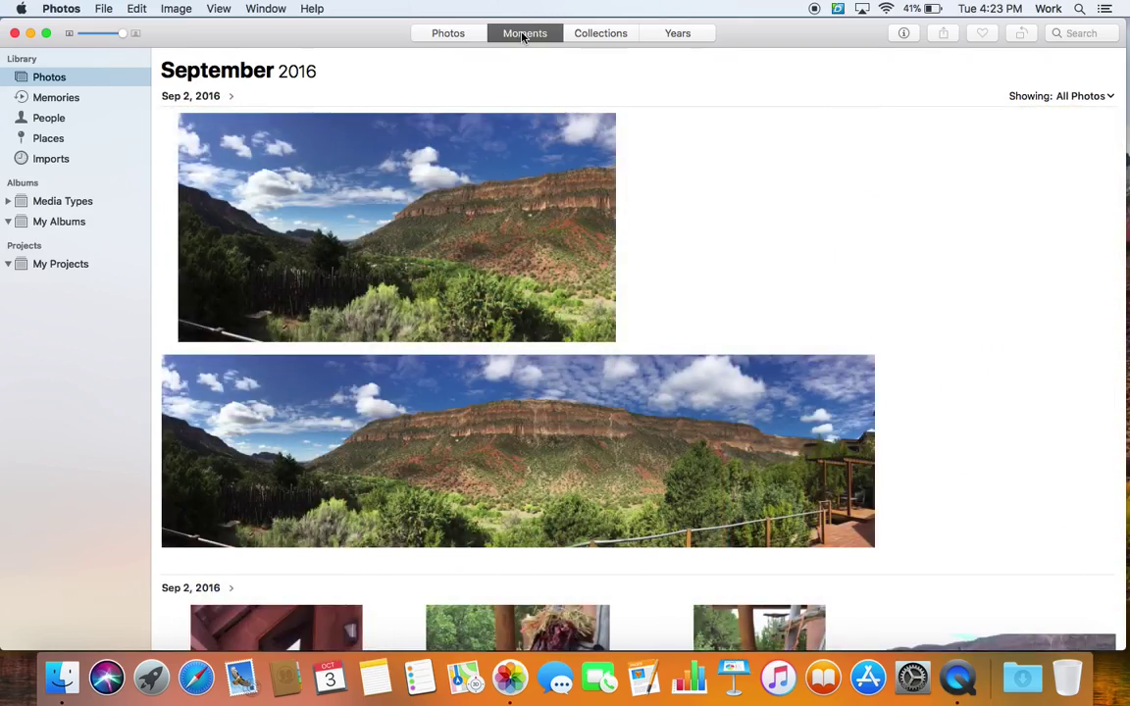
scroll(615, 255, "down", 8)
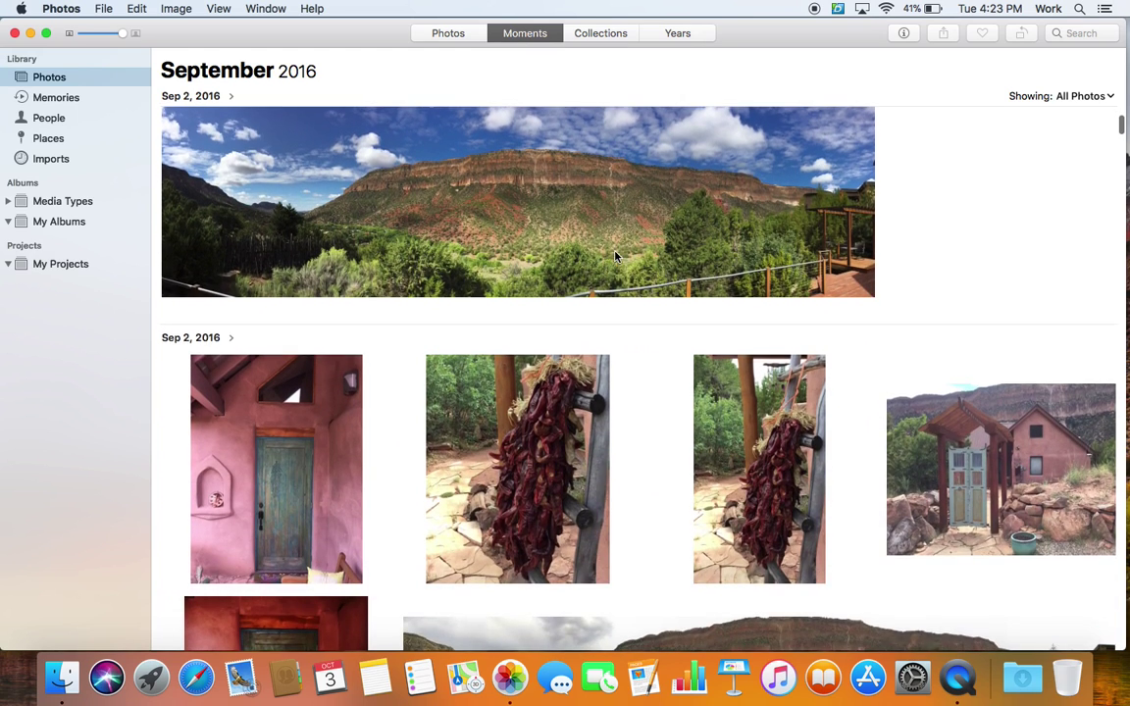
scroll(615, 253, "up", 10)
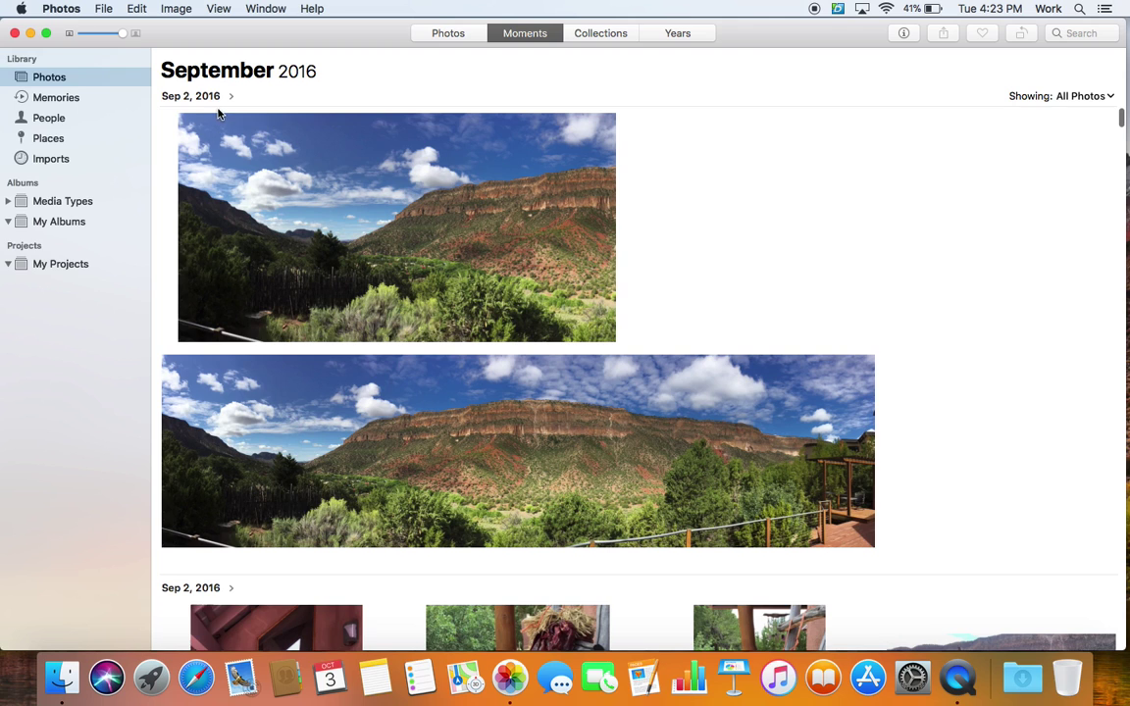
Tour the Collections, Years and 2016 – 2017 views, ending on the all-photos grid of 256 items
left_click(600, 35)
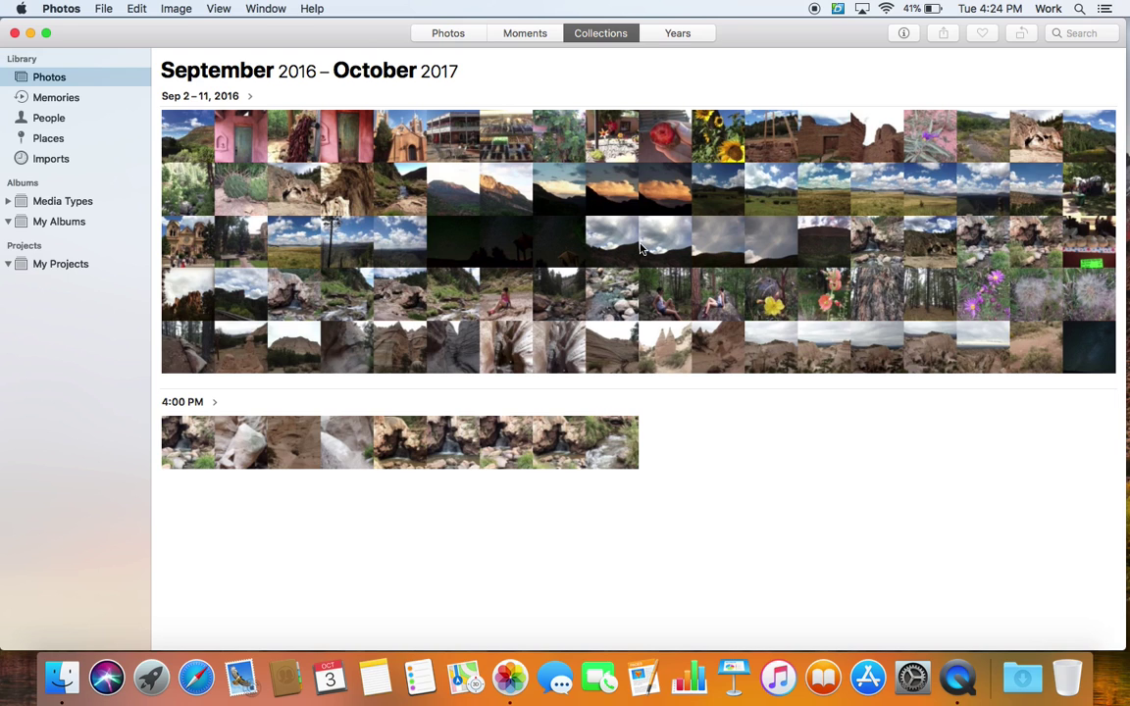
left_click(675, 34)
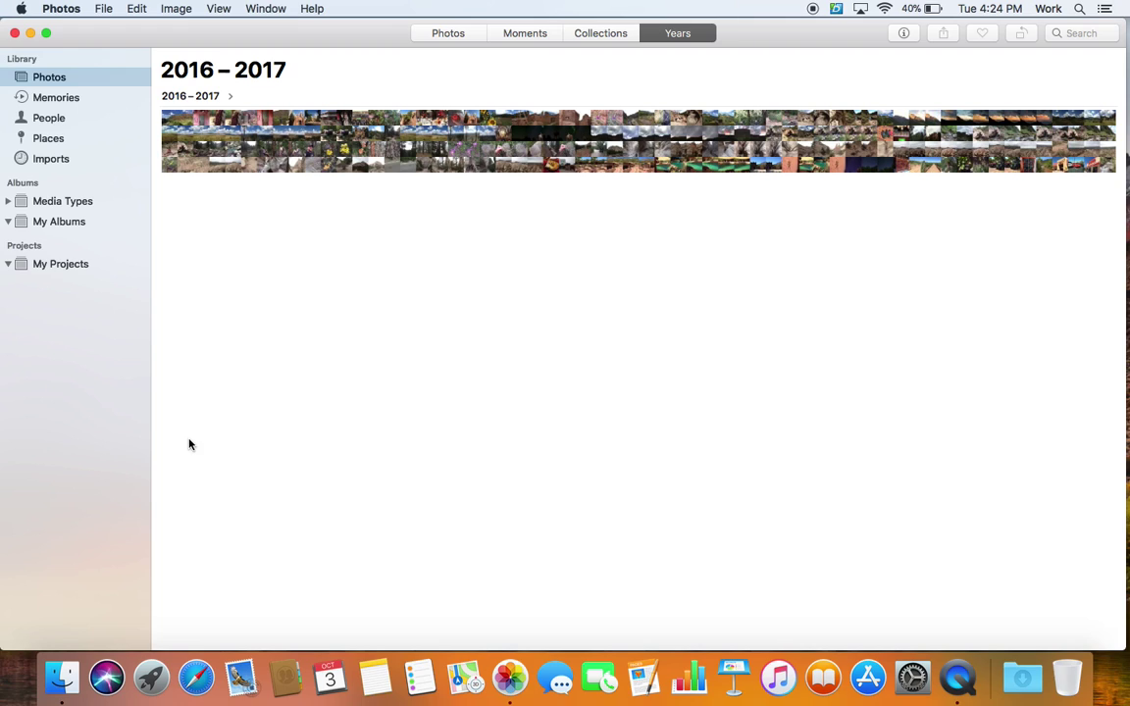
left_click(443, 40)
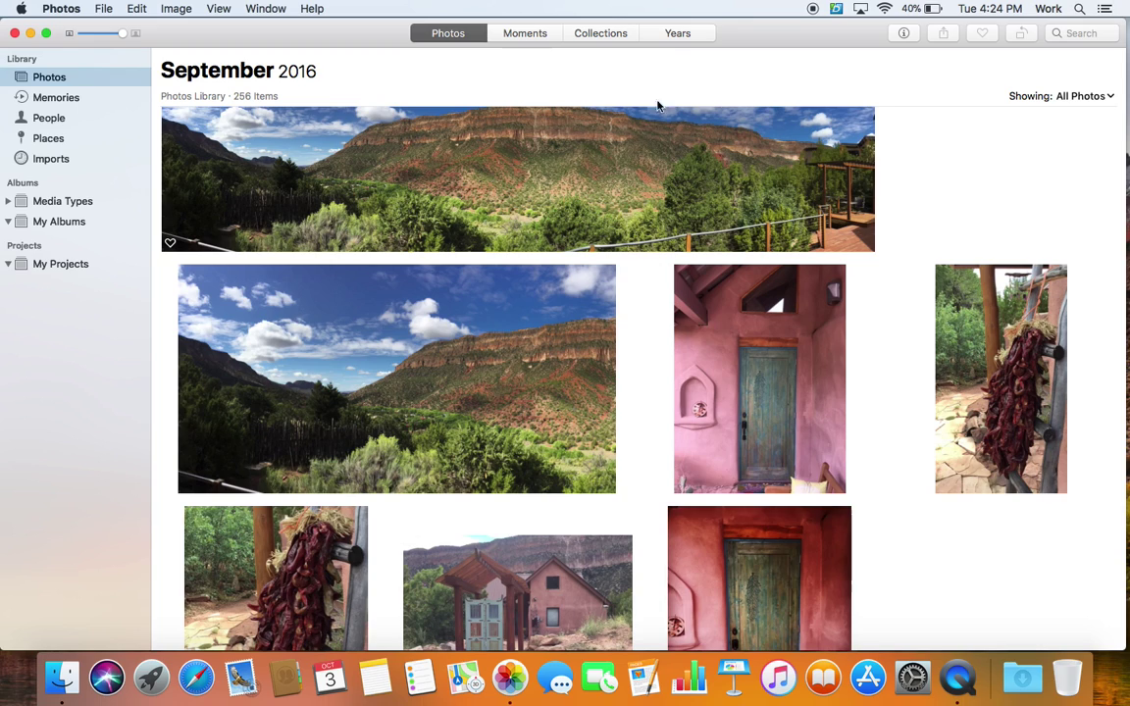
left_click(678, 33)
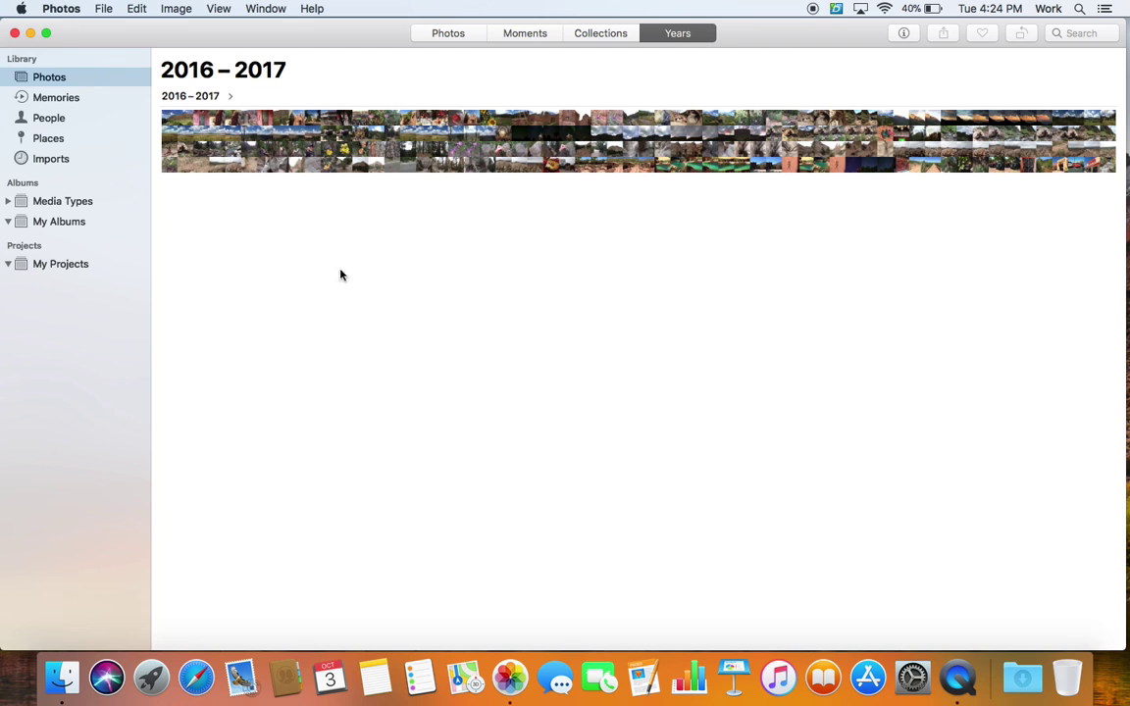
left_click(230, 97)
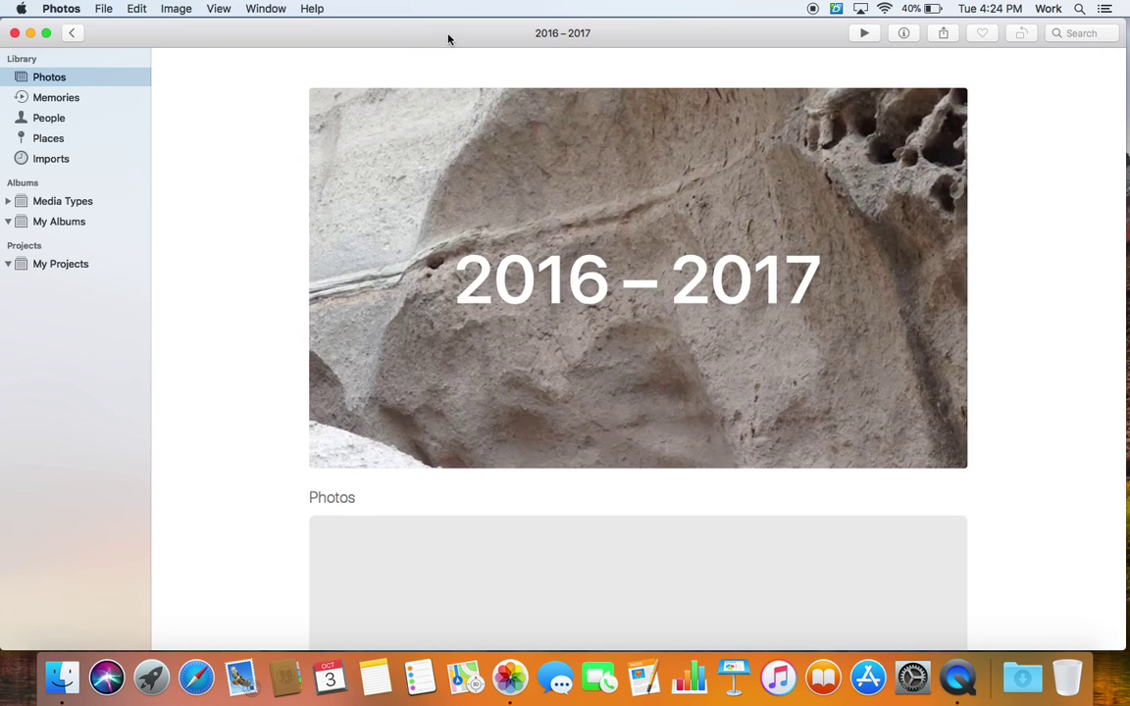
left_click(71, 32)
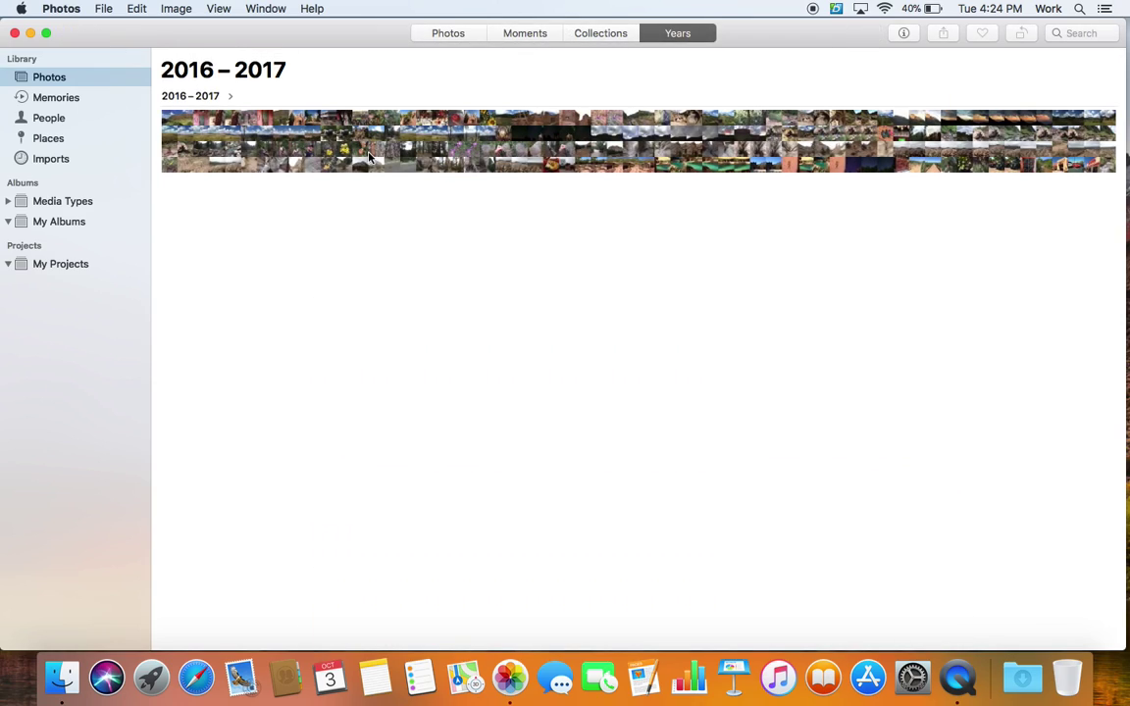
left_click(444, 33)
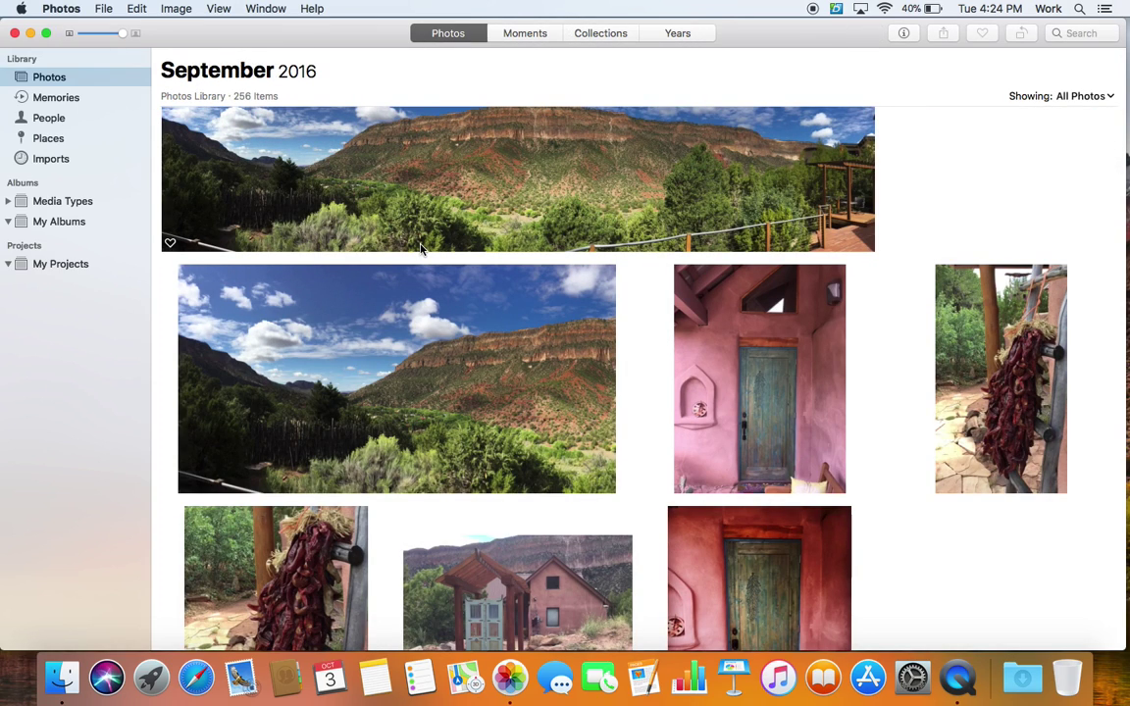
Open the second landscape photo full size, then go back to the grid
scroll(421, 249, "up", 2)
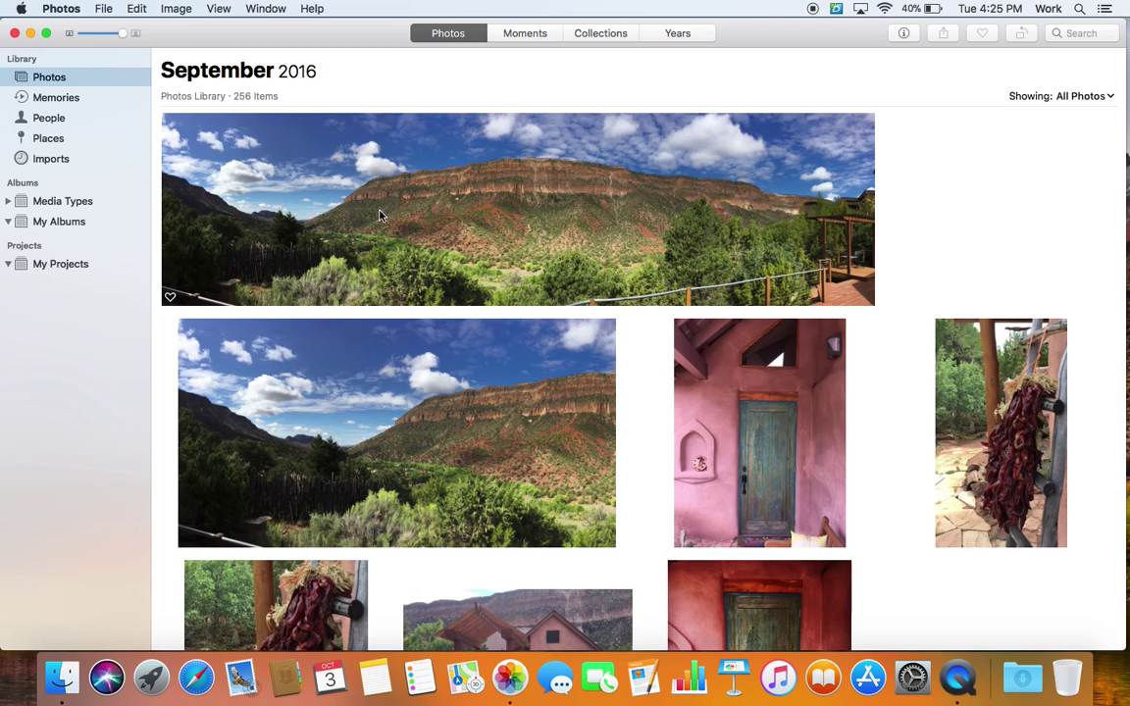
double_click(366, 370)
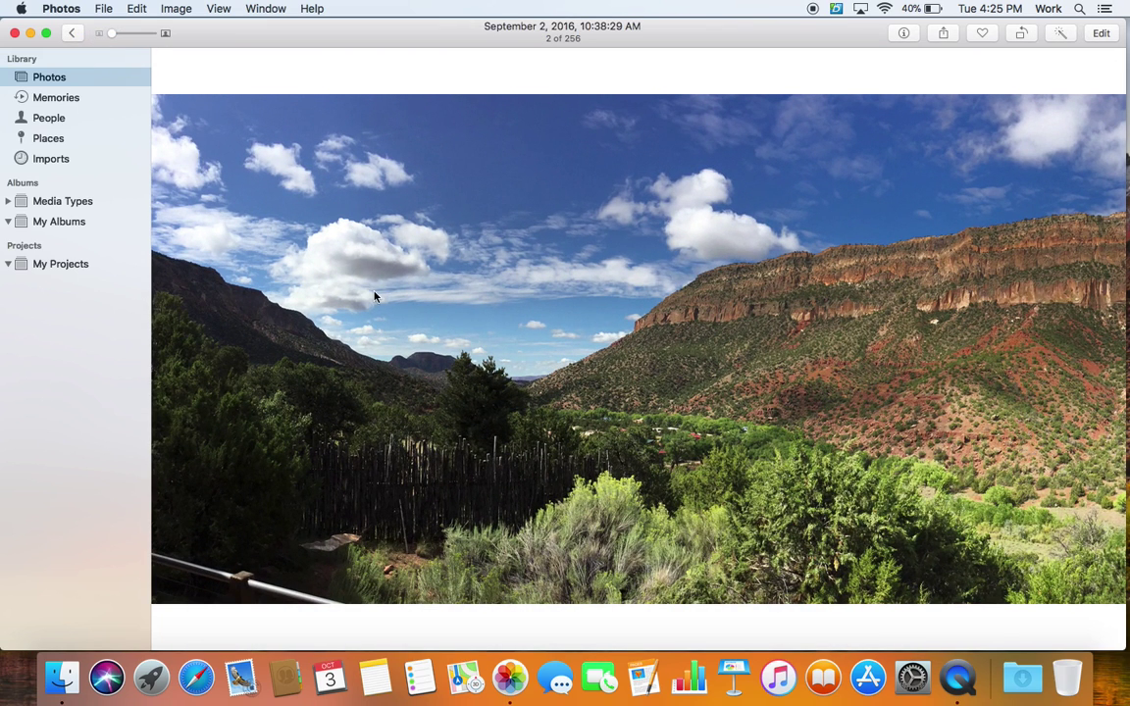
mouse_move(623, 615)
left_click(75, 35)
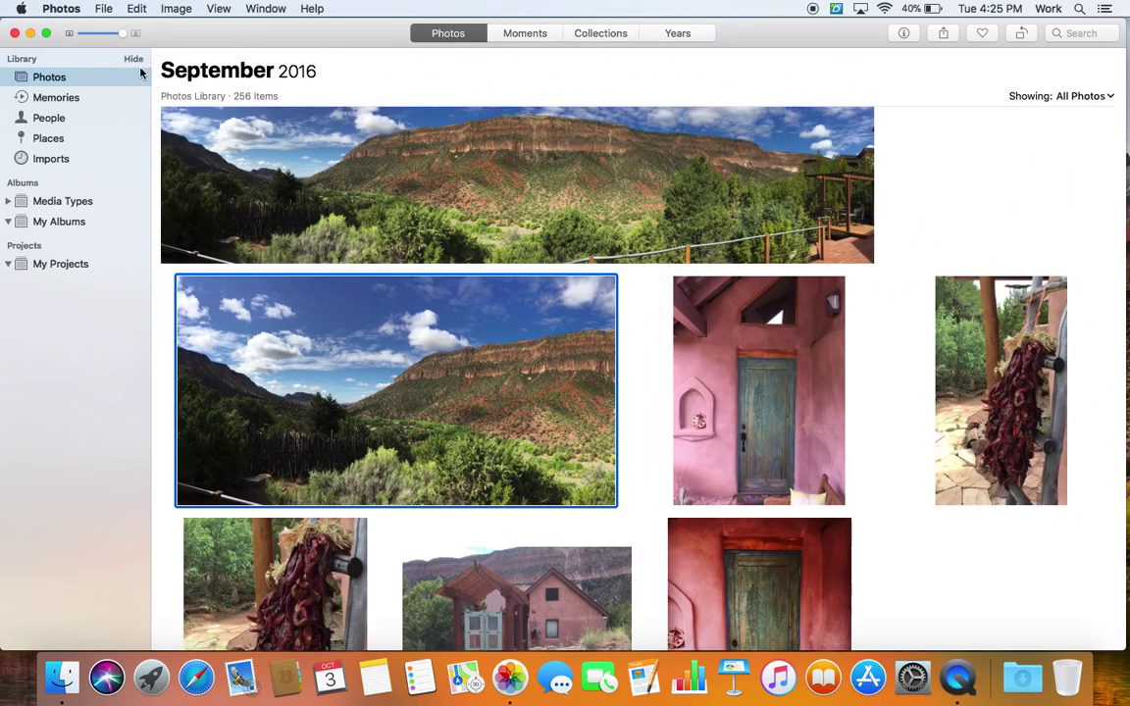
Step through the photos full size, from the landscape to the pink wall door
double_click(547, 395)
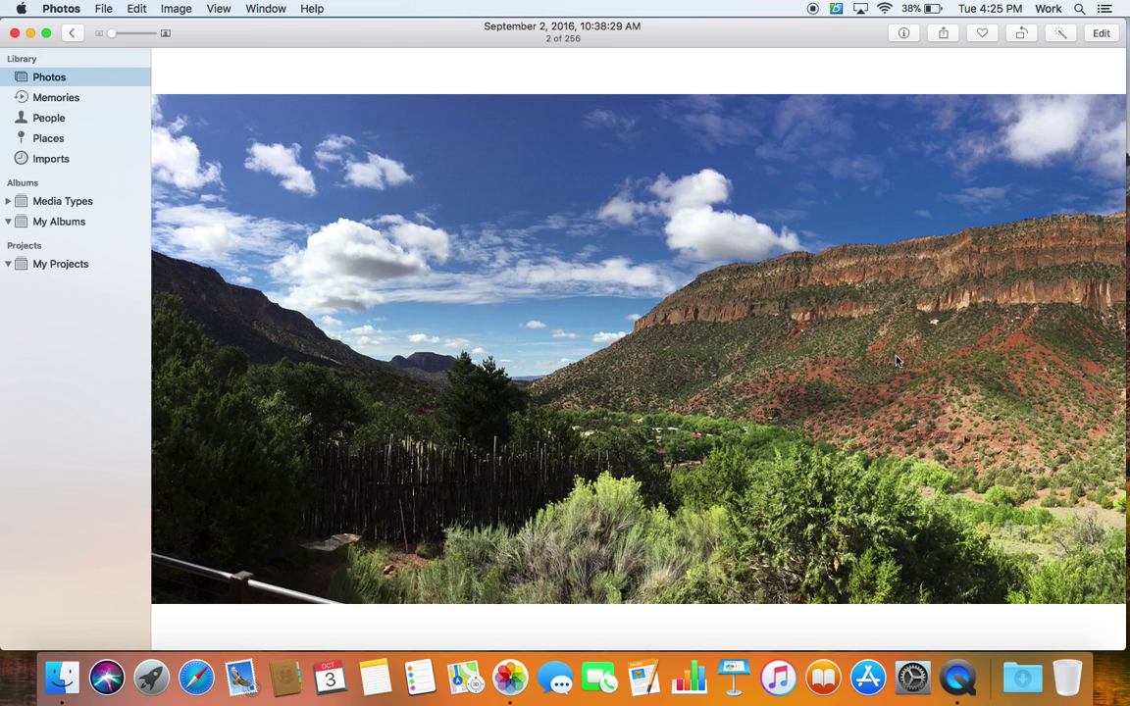
mouse_move(1051, 370)
left_click(1075, 336)
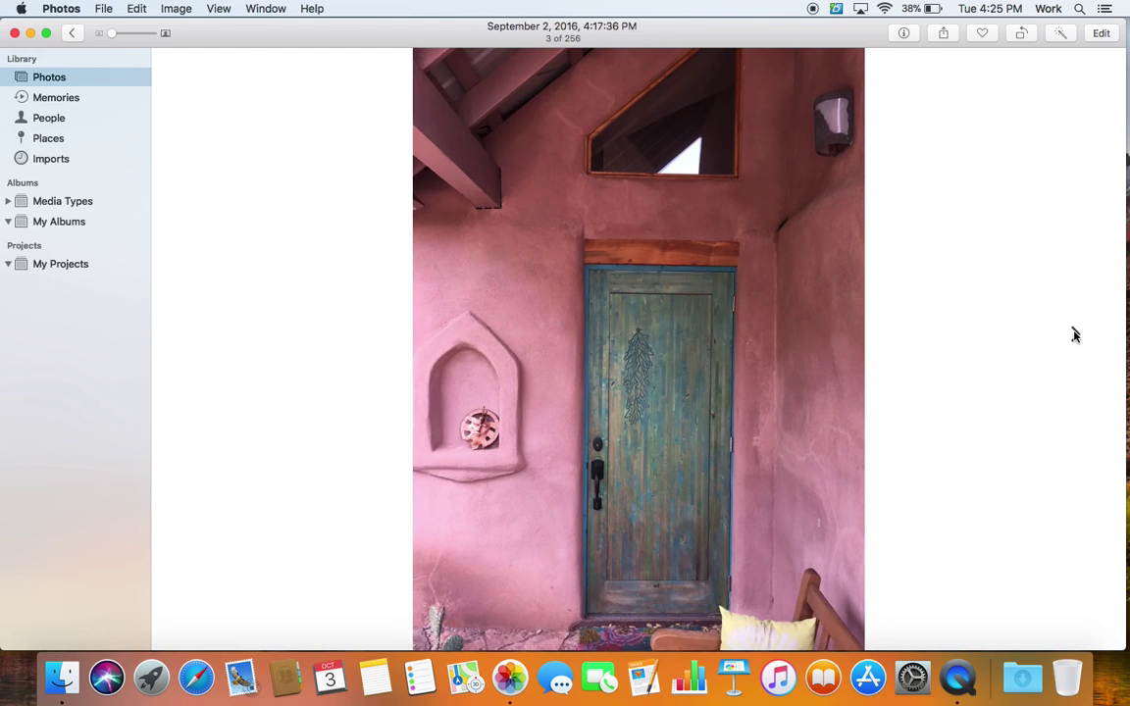
left_click(1075, 336)
left_click(1075, 335)
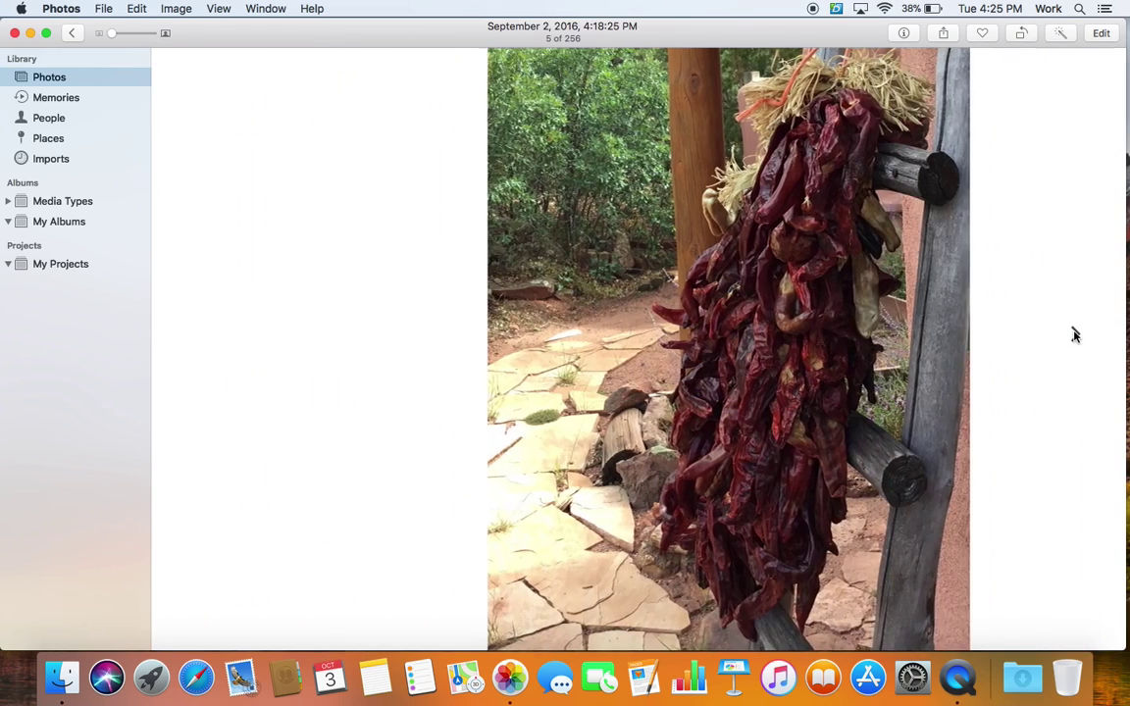
left_click(1075, 335)
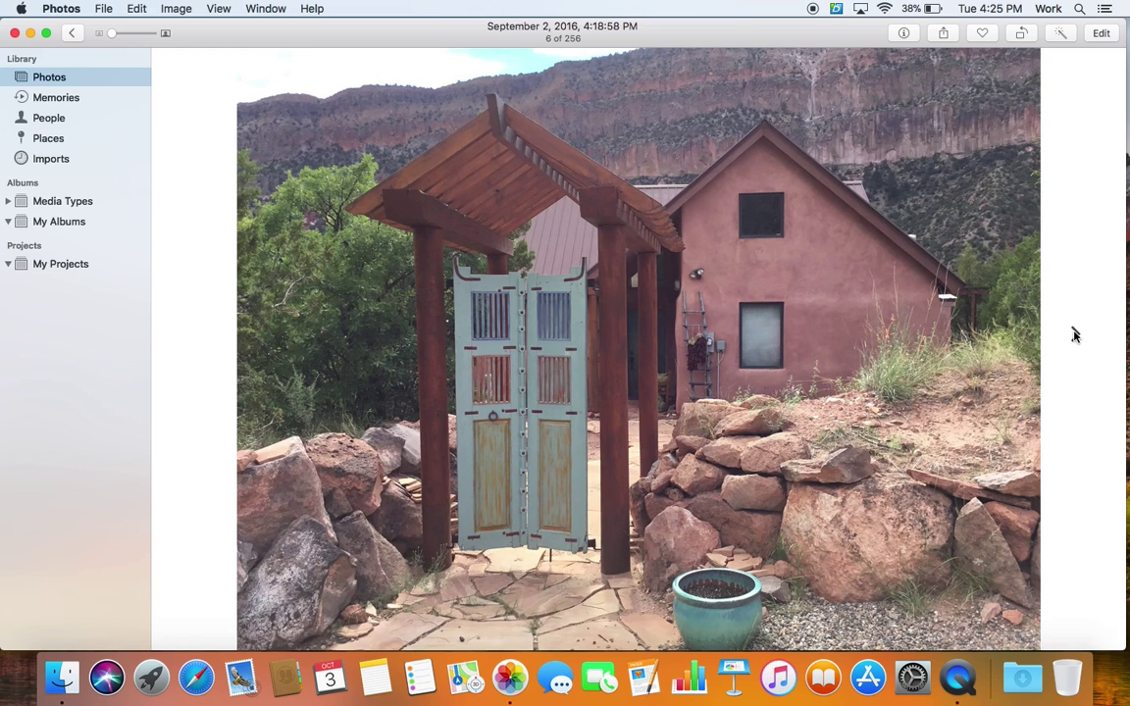
left_click(1075, 336)
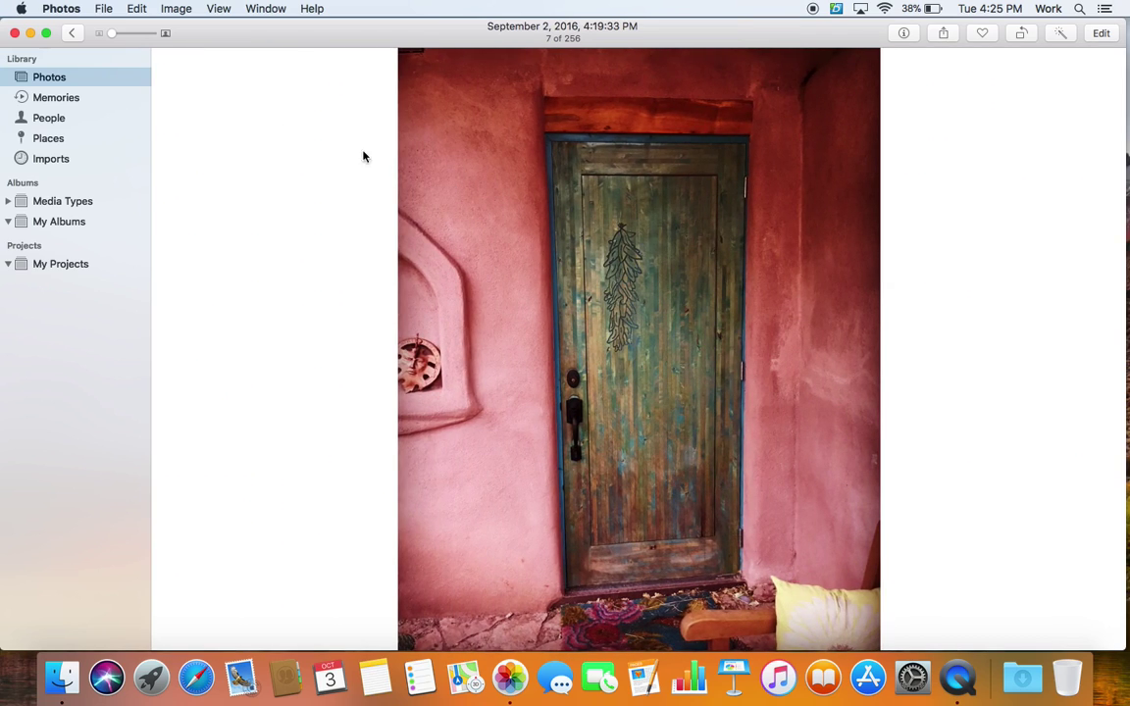
left_click(72, 32)
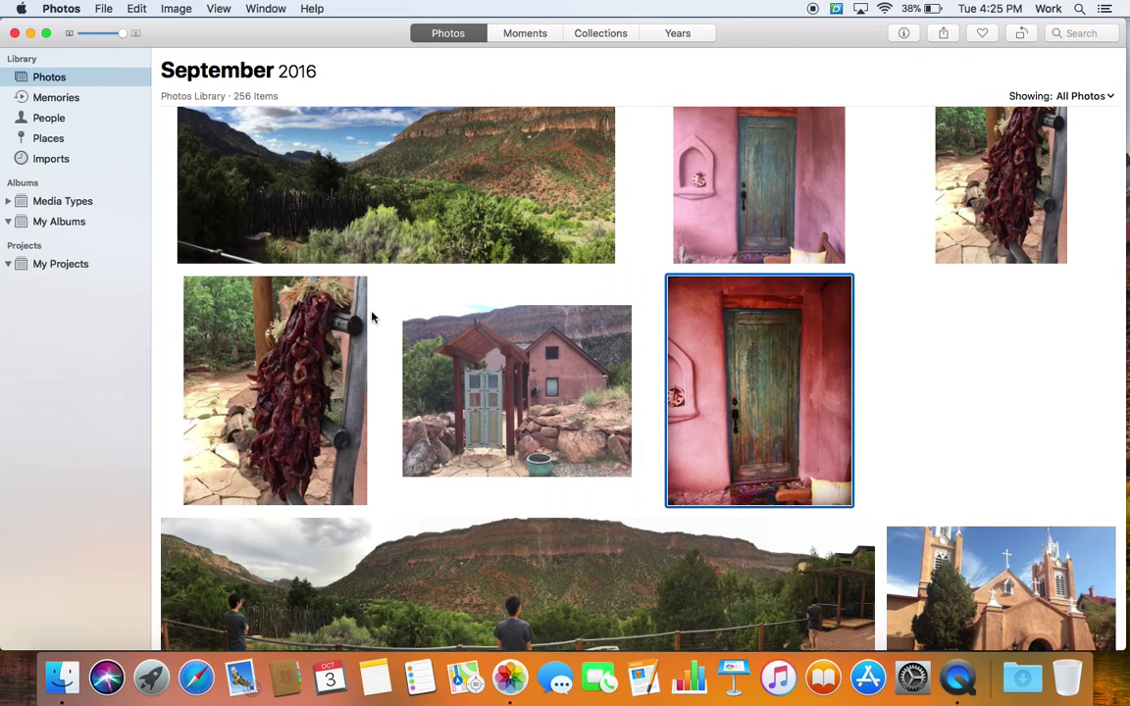
Open the gate and house photo full size and close it with Esc
left_click(546, 447)
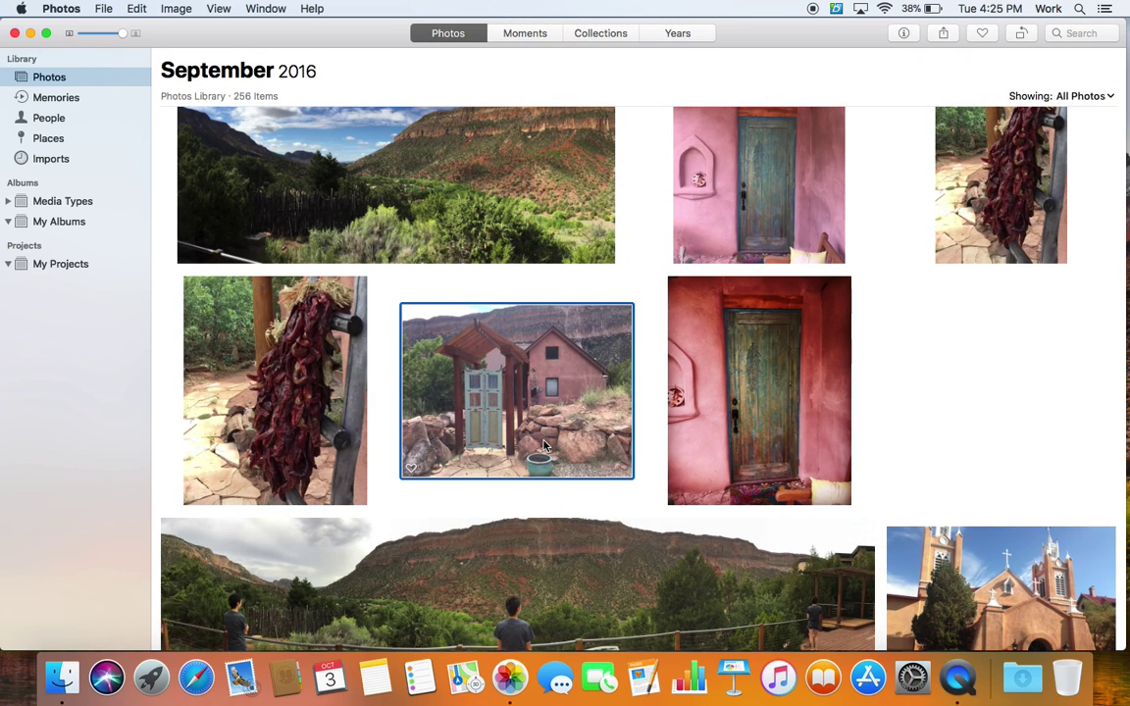
double_click(546, 446)
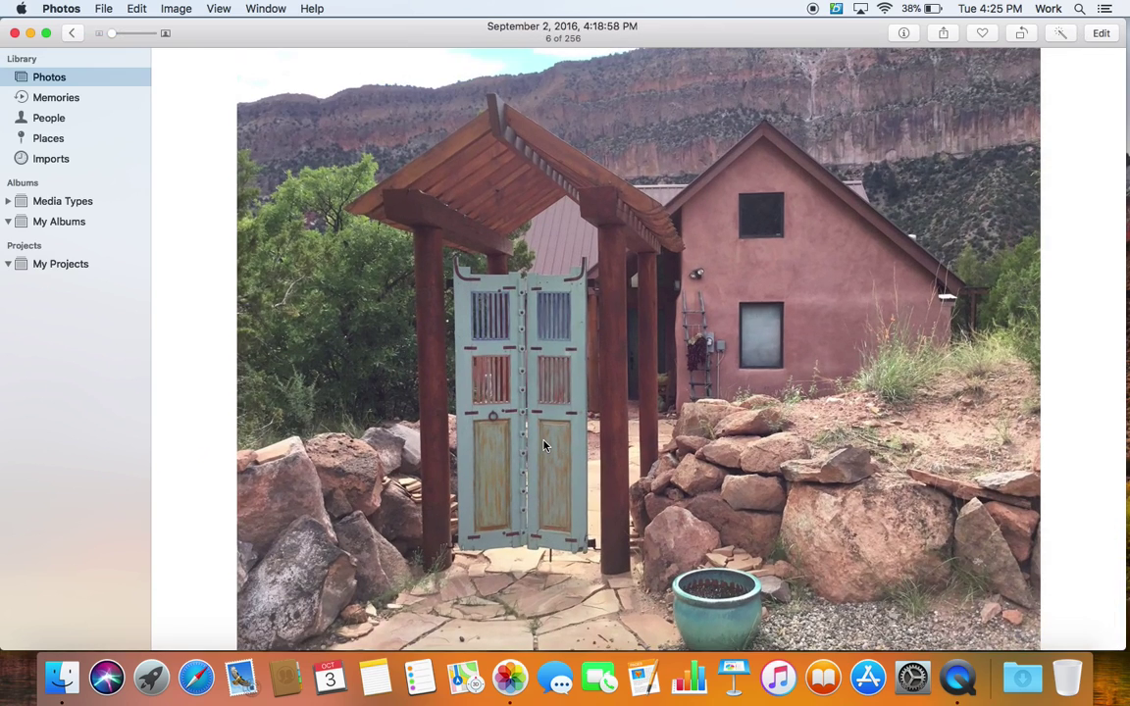
key("Escape")
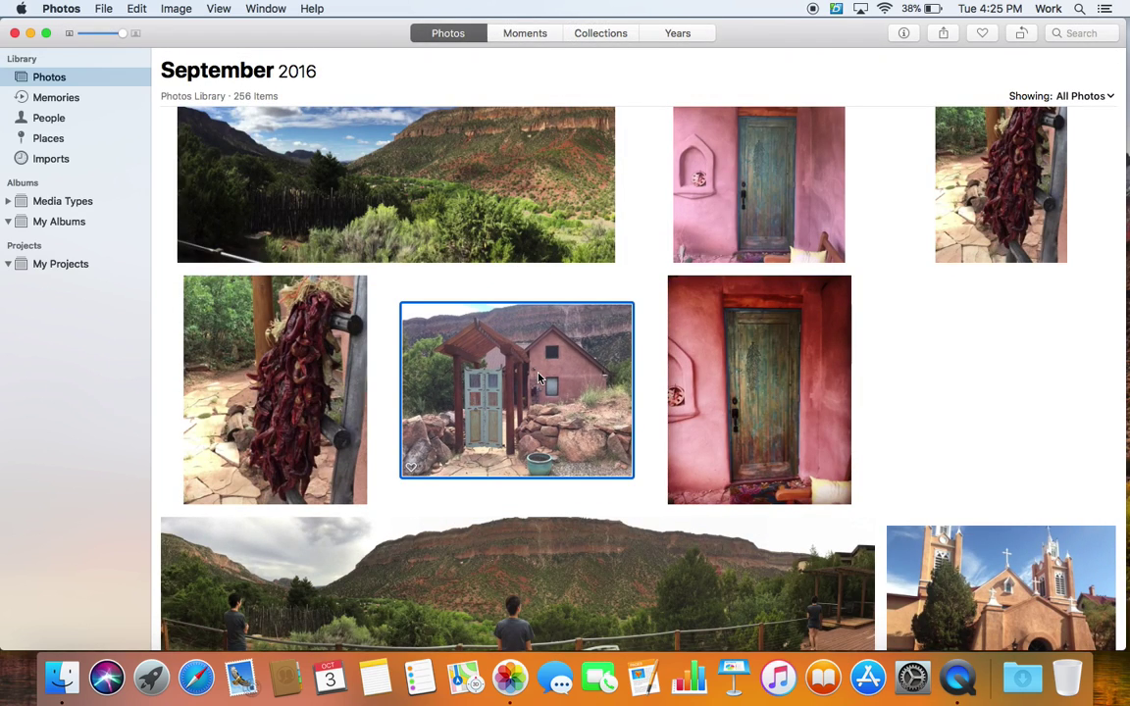
scroll(538, 378, "up", 1)
scroll(537, 378, "down", 3)
scroll(538, 378, "down", 1)
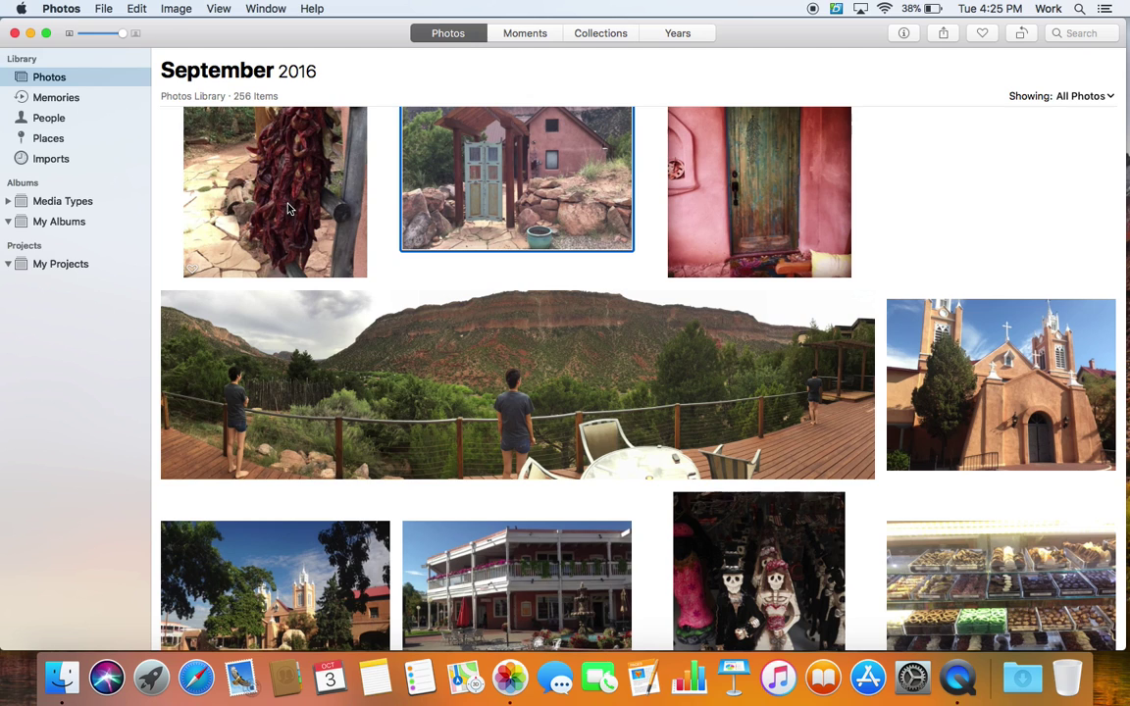
scroll(271, 232, "up", 5)
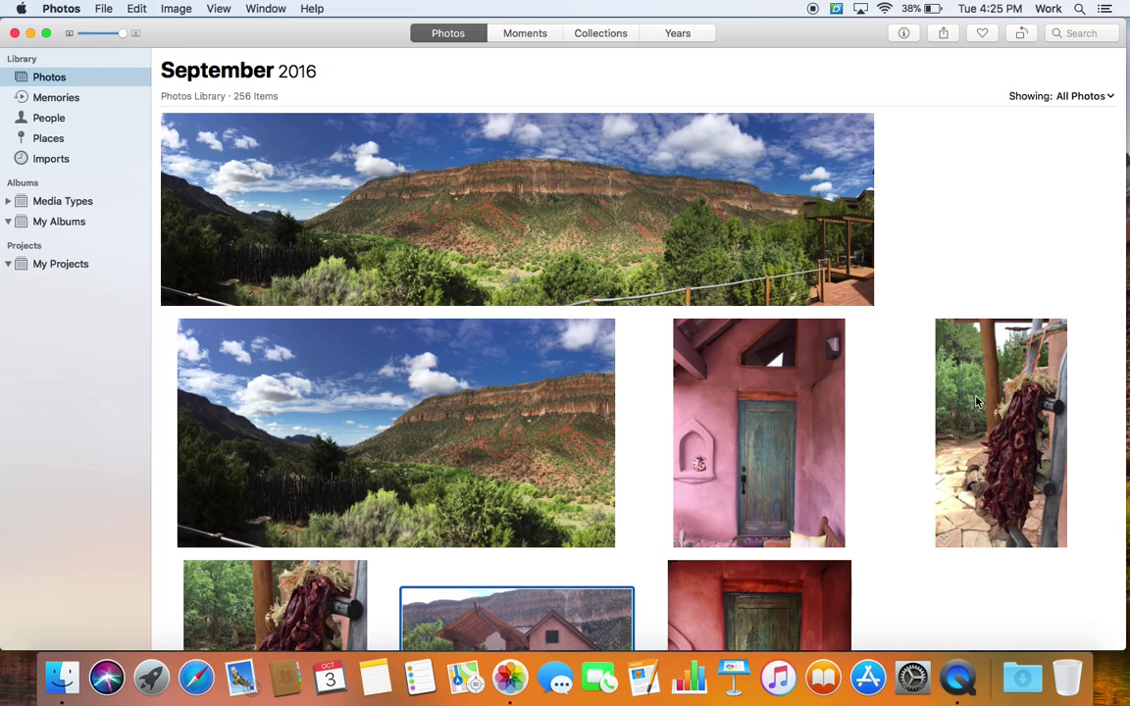
Select the panorama and photos below by dragging a box and by Shift-clicking a range, clearing each time
left_click(1010, 442)
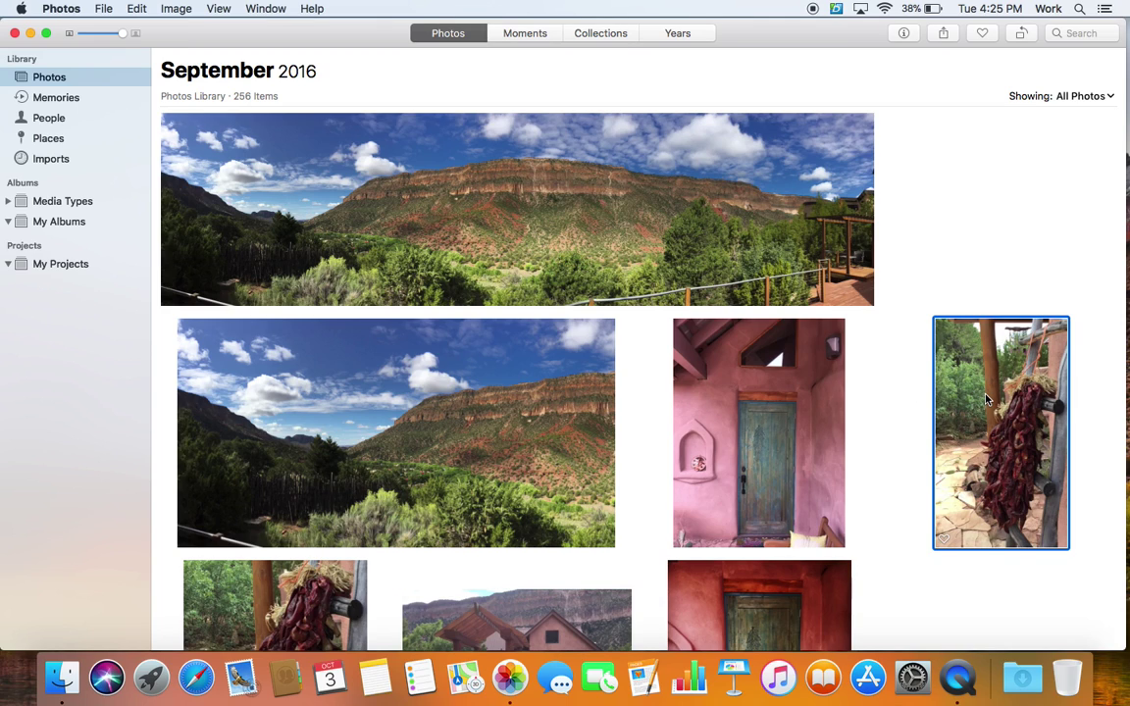
left_click(545, 215)
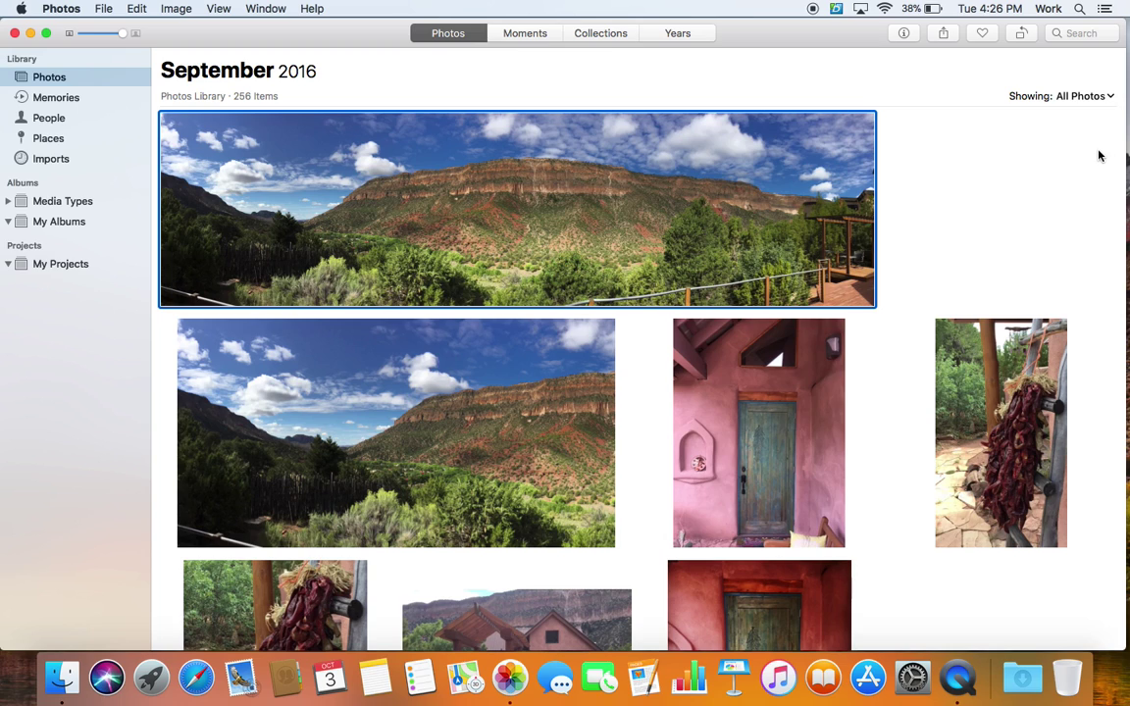
left_click_drag(1097, 151, 339, 484)
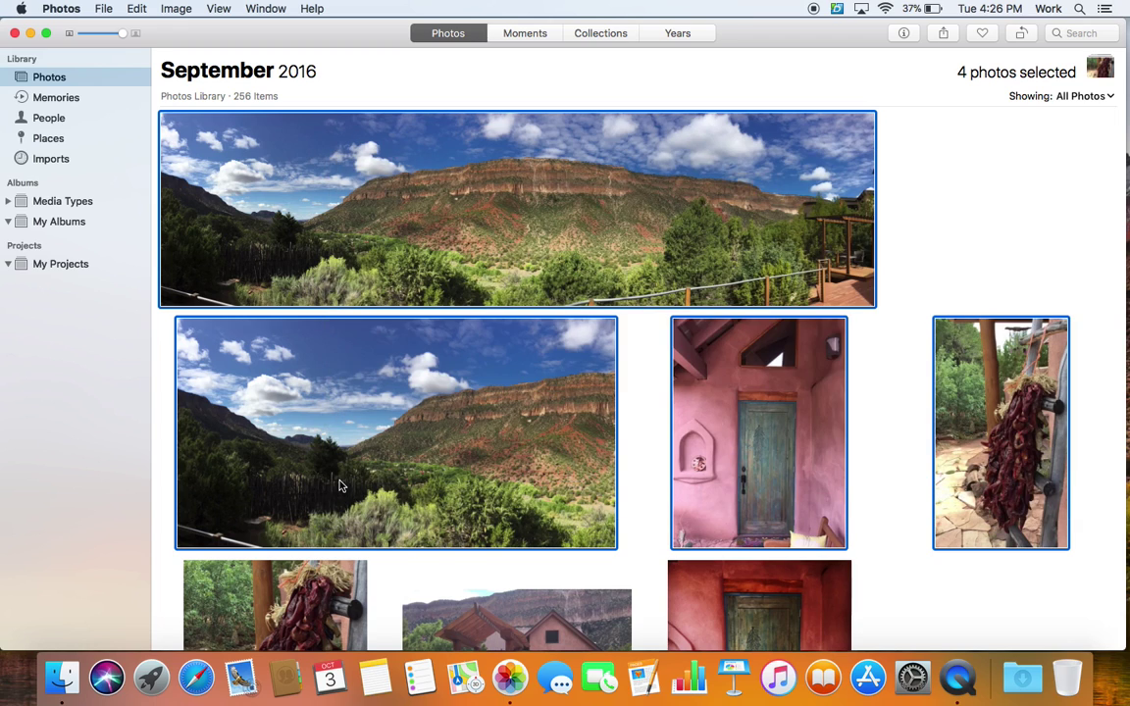
left_click(928, 207)
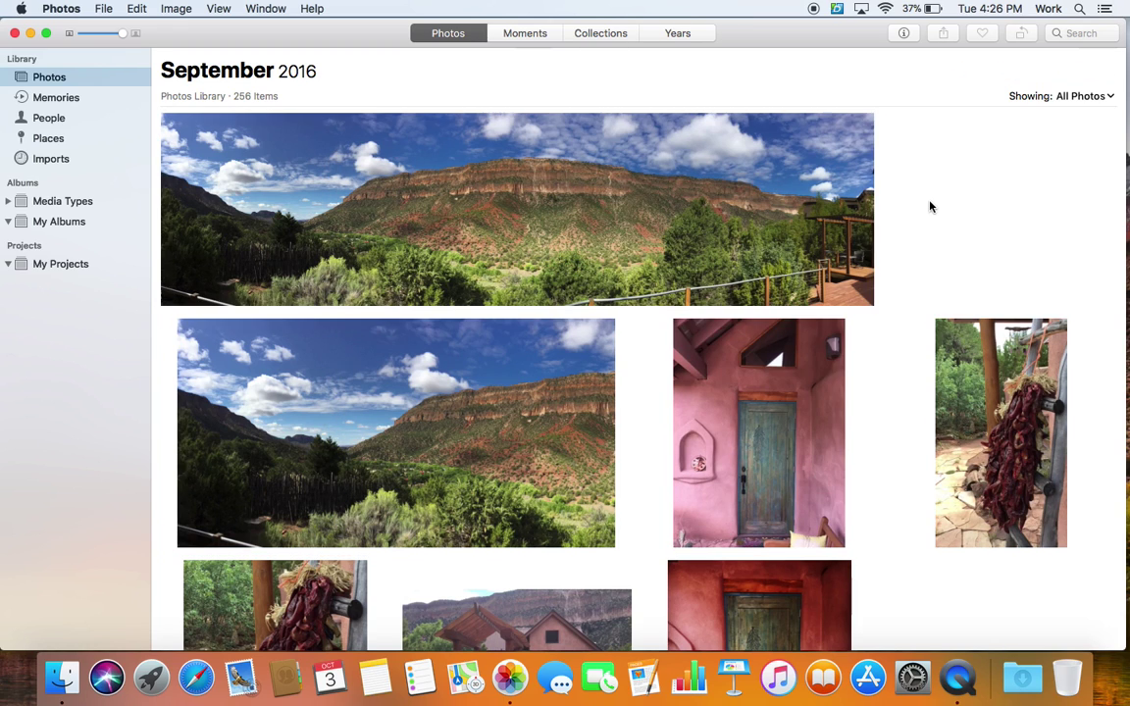
left_click(570, 175)
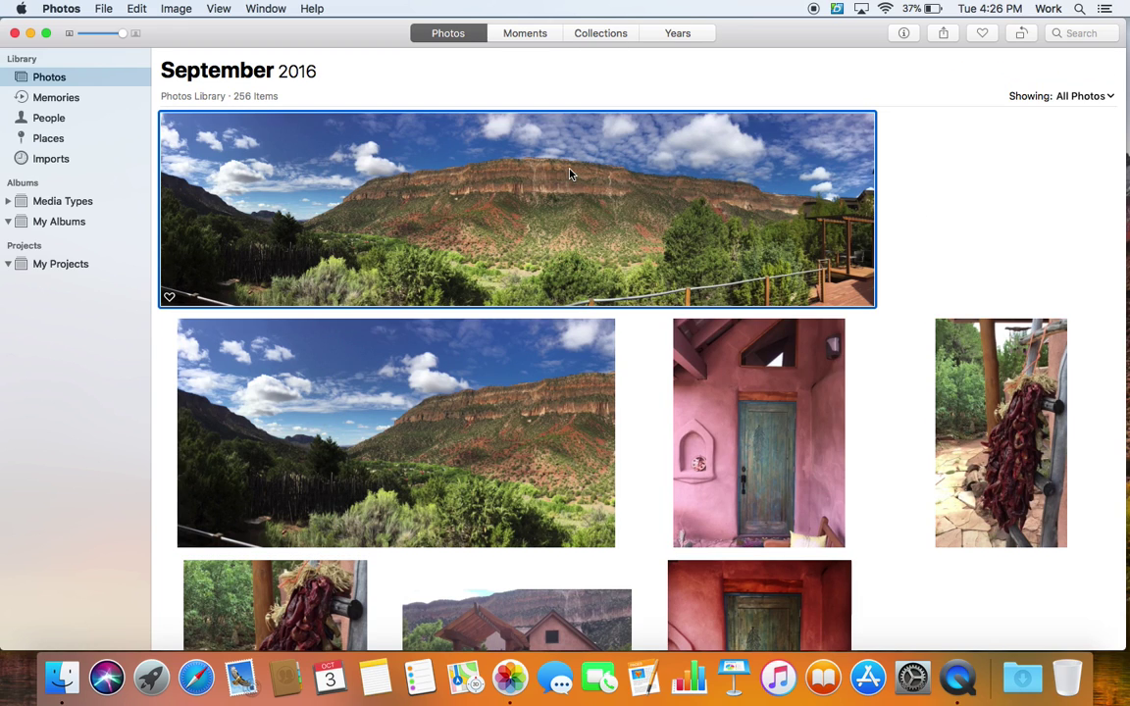
left_click(964, 411, "shift")
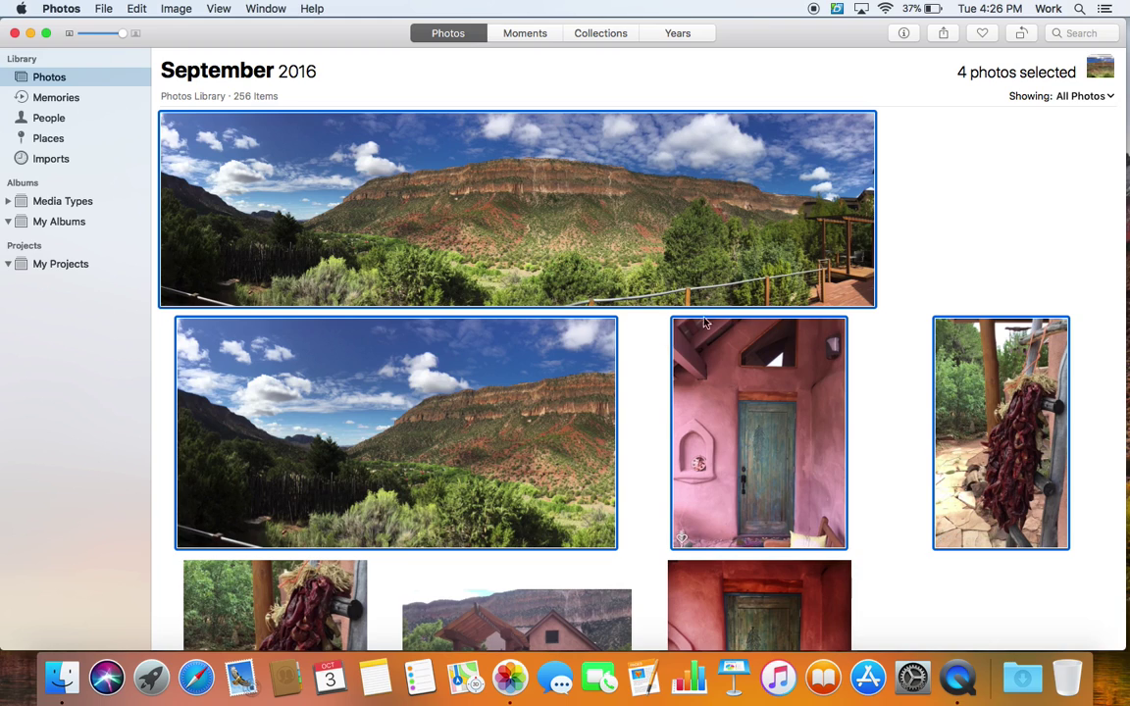
left_click(959, 265)
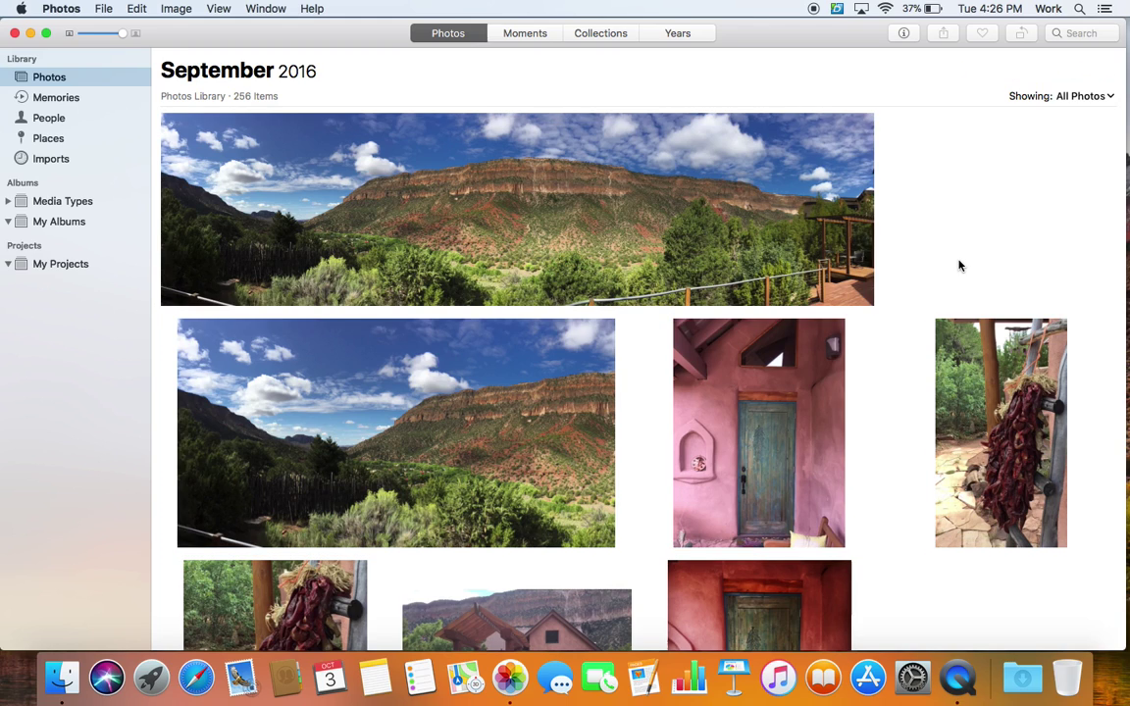
Switch single selection between panorama, landscape and chili, then range-select panorama through chili again
left_click(618, 210)
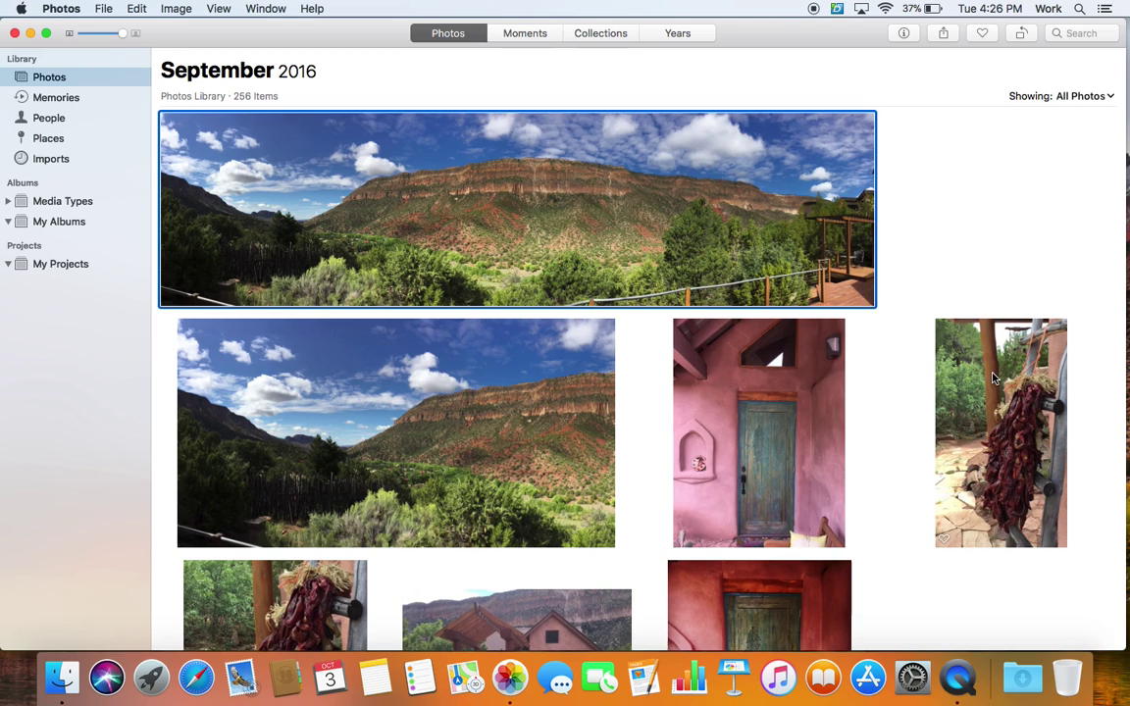
left_click(506, 380)
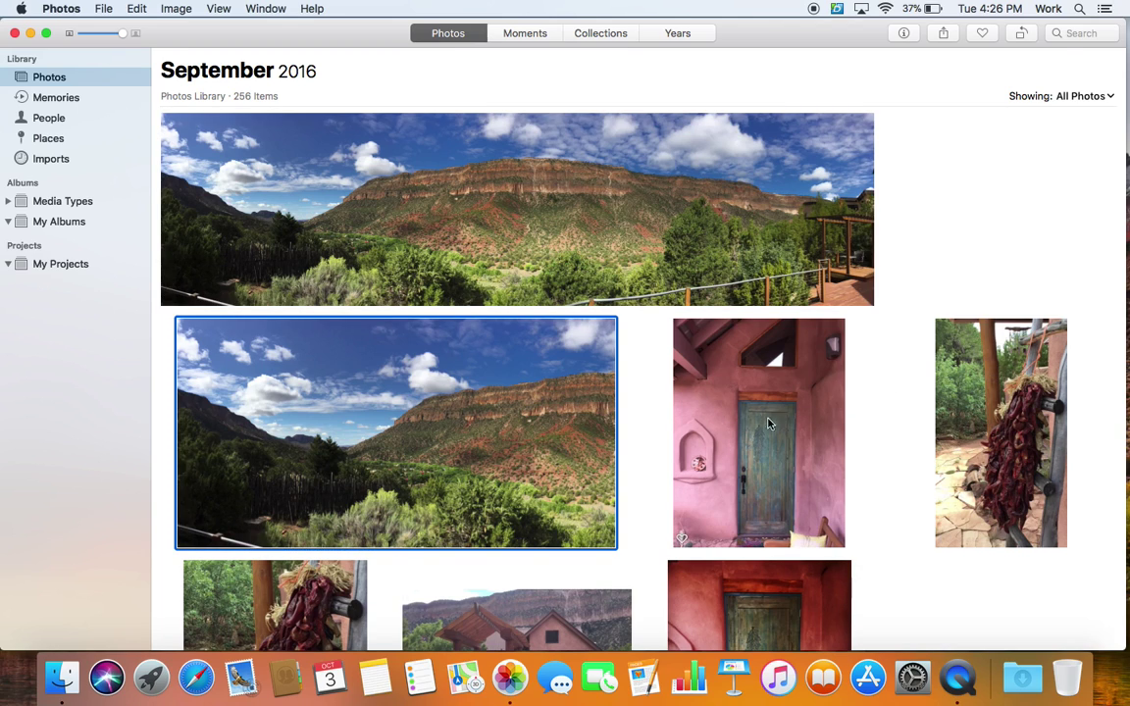
left_click(917, 373)
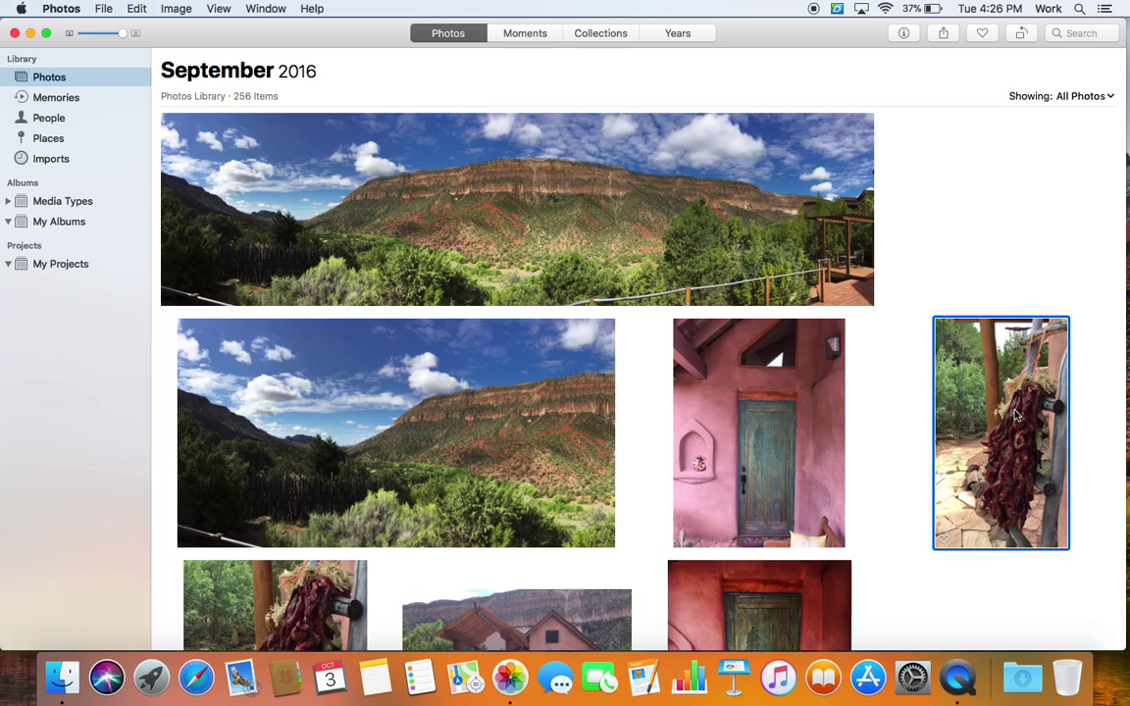
left_click(592, 253)
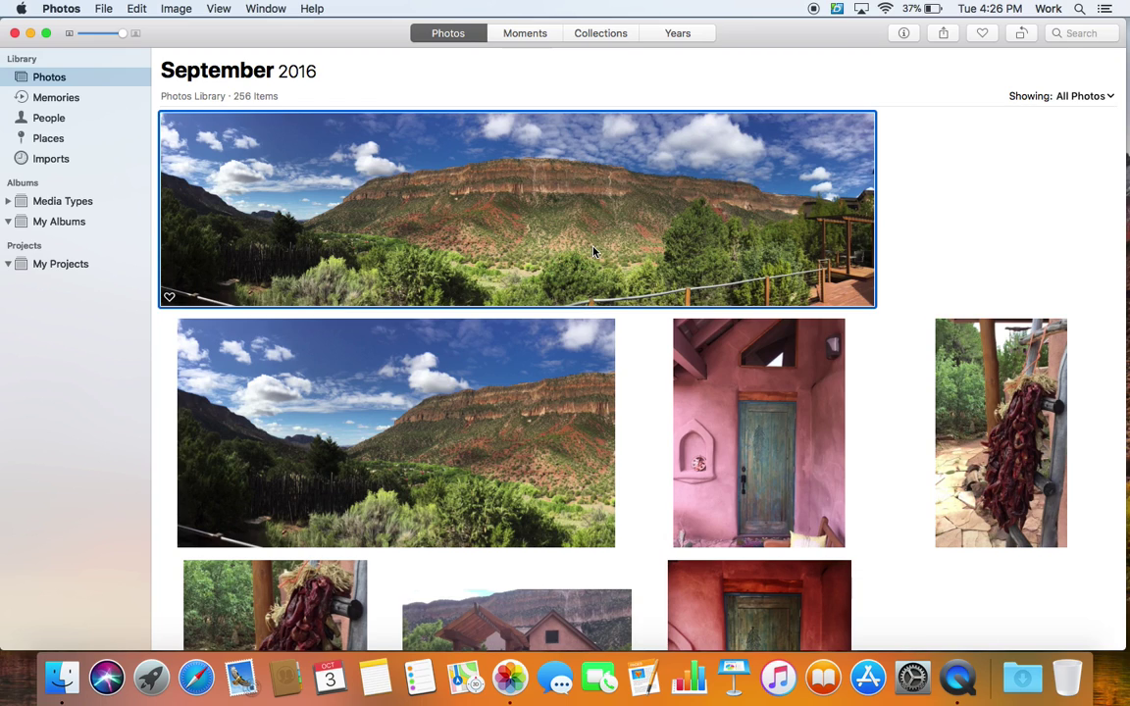
left_click(989, 411, "shift")
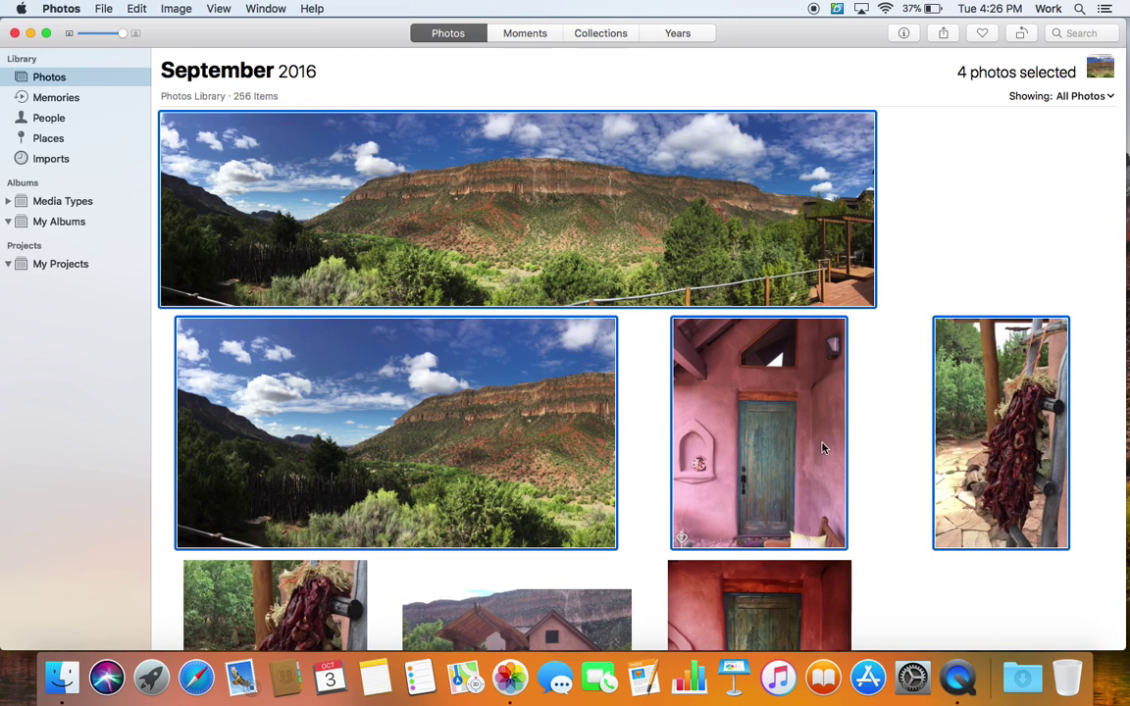
left_click(880, 398)
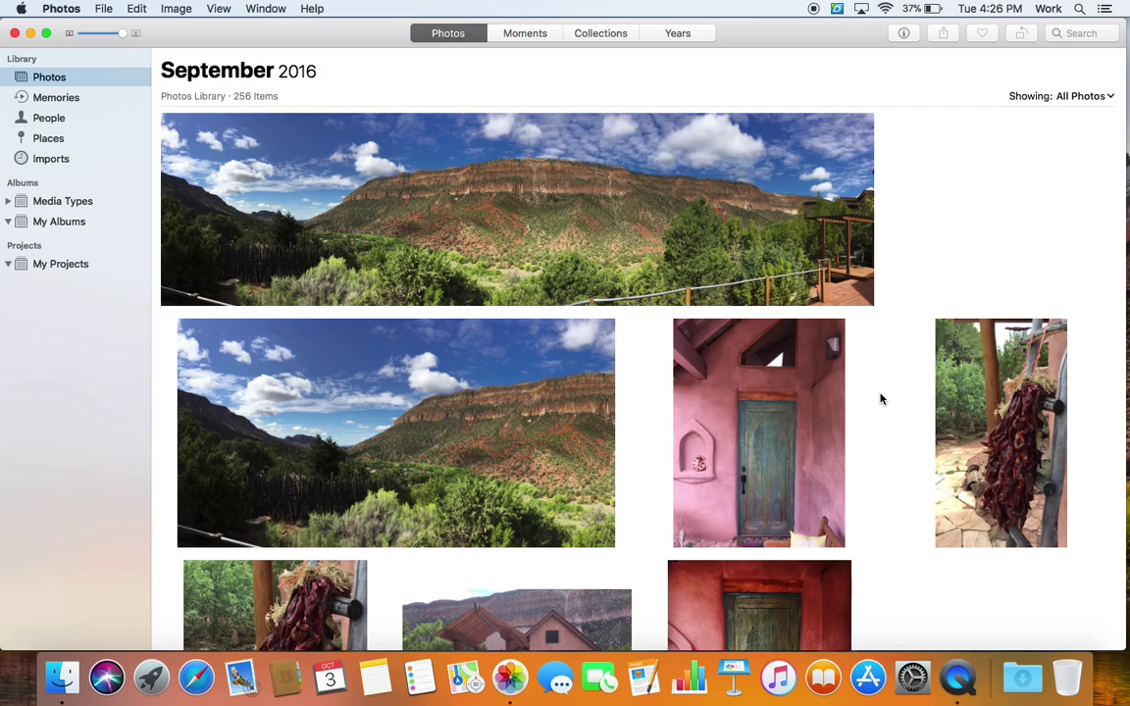
Select the top panorama through the second row, minus the pink door photo
left_click(576, 238)
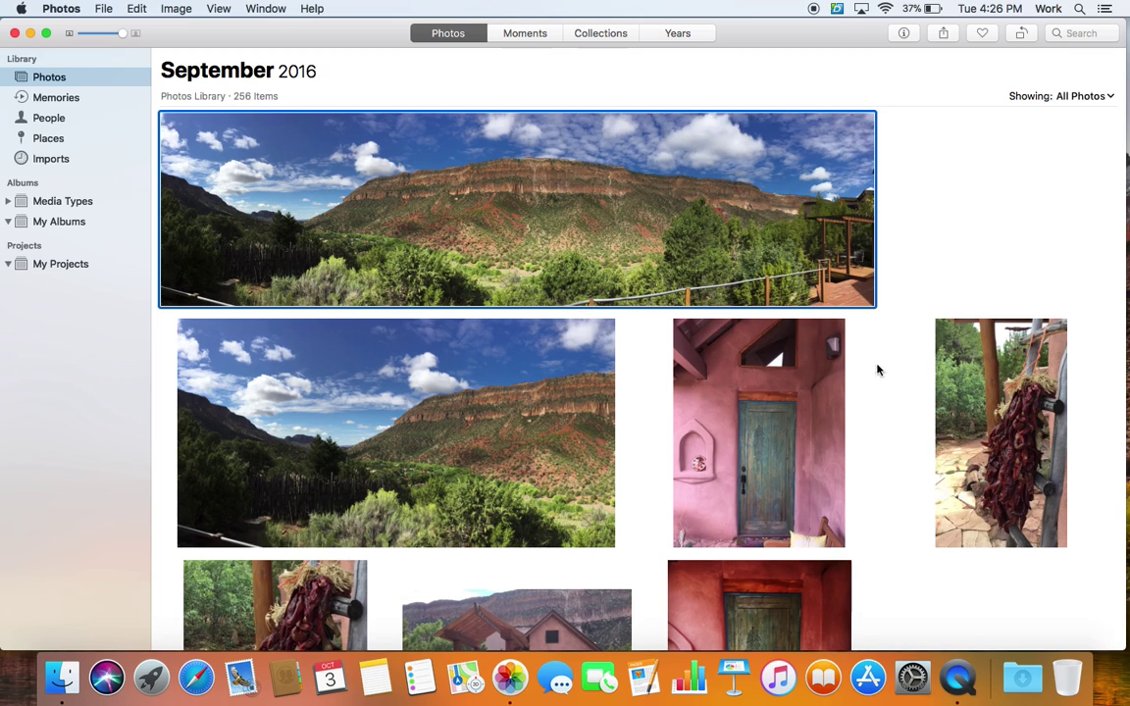
left_click(1003, 407, "shift")
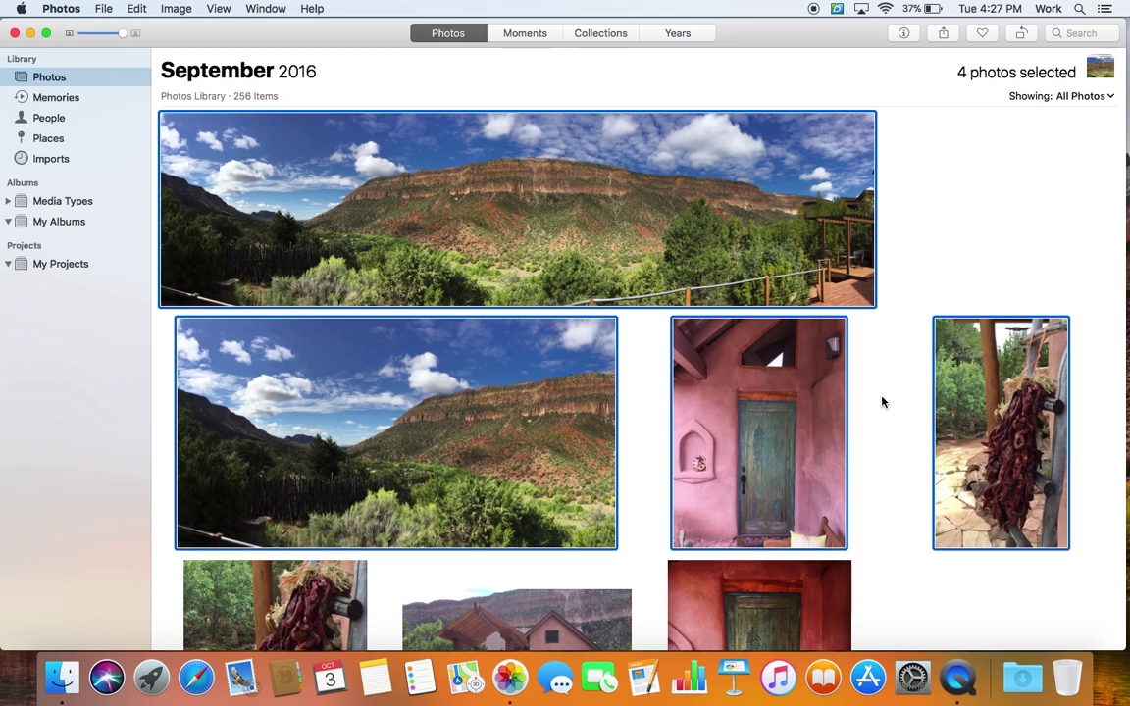
left_click(800, 412, "super")
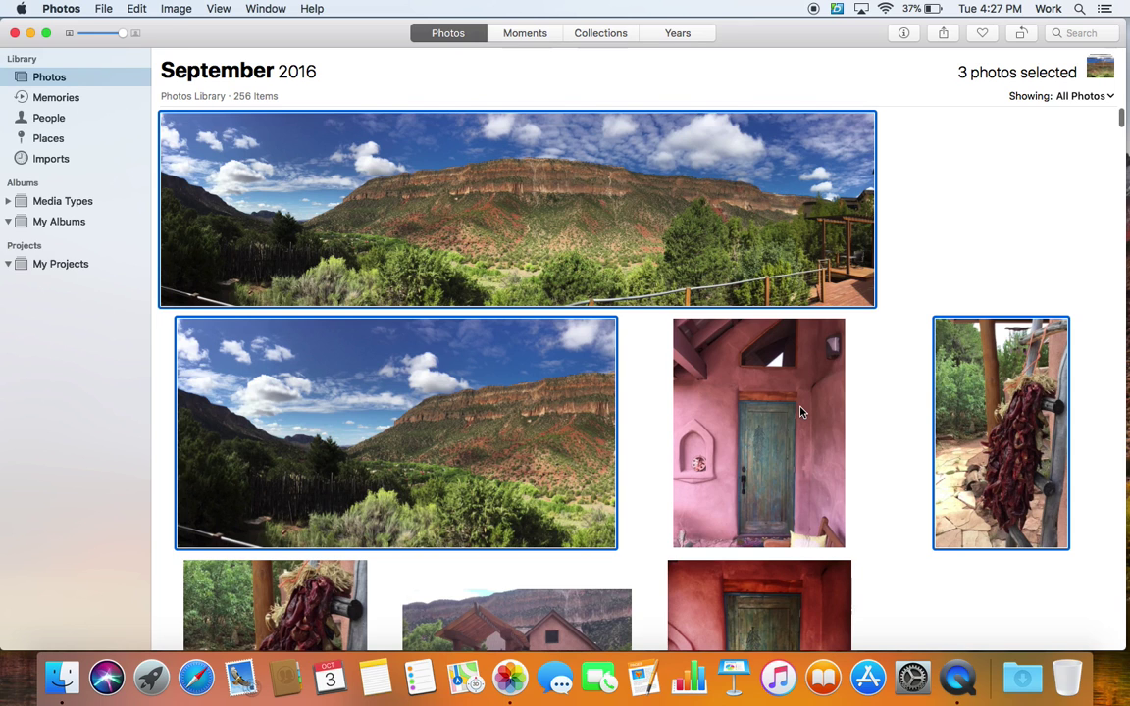
scroll(801, 412, "down", 3)
scroll(800, 412, "down", 2)
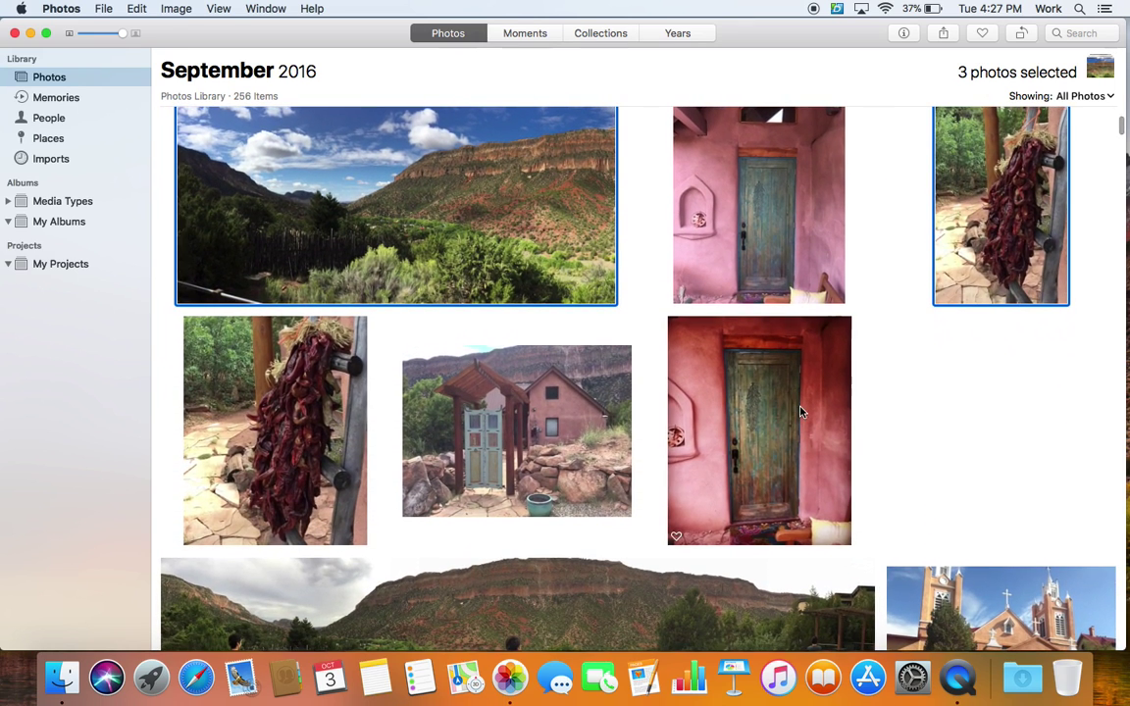
Command-click the red door, lower chili and adobe house photos in and back out again
left_click(813, 472, "super")
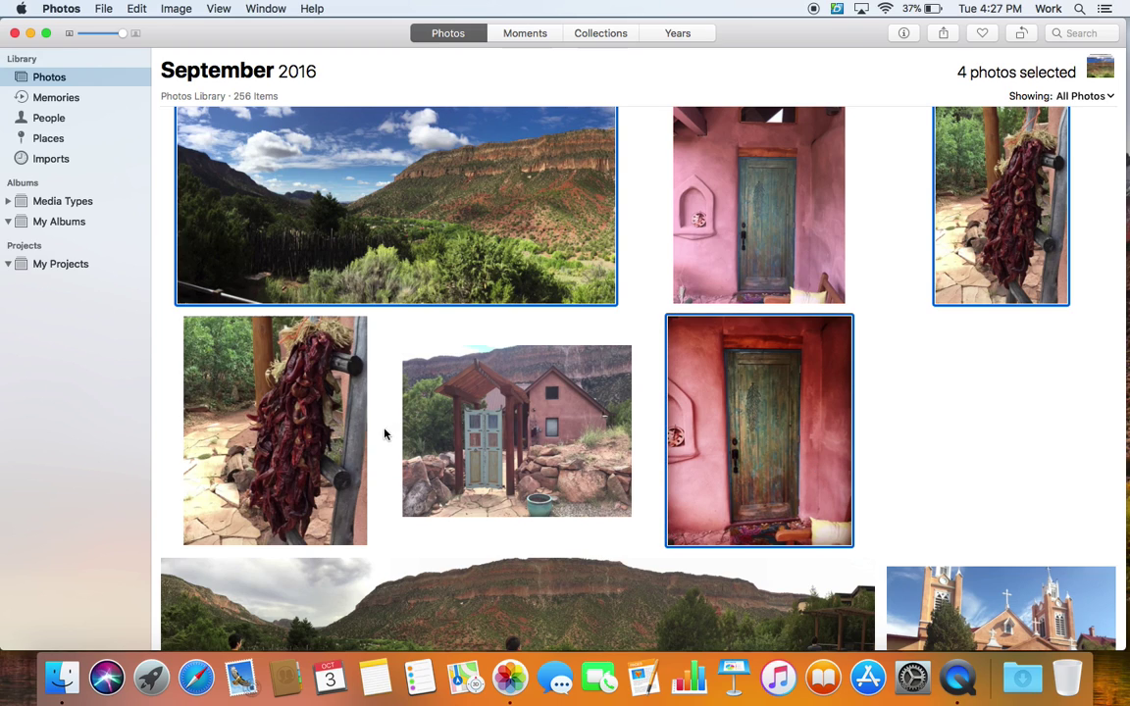
left_click(358, 463, "super")
left_click(437, 415, "super")
left_click(285, 381, "super")
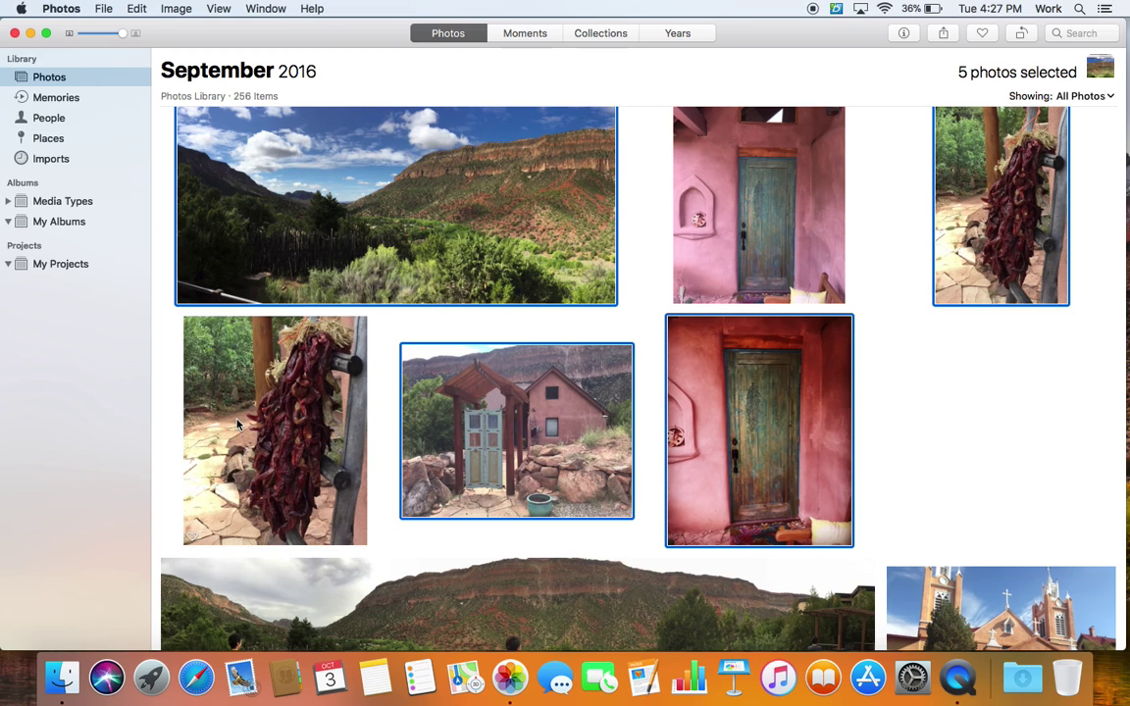
left_click(463, 433, "super")
left_click(706, 461, "super")
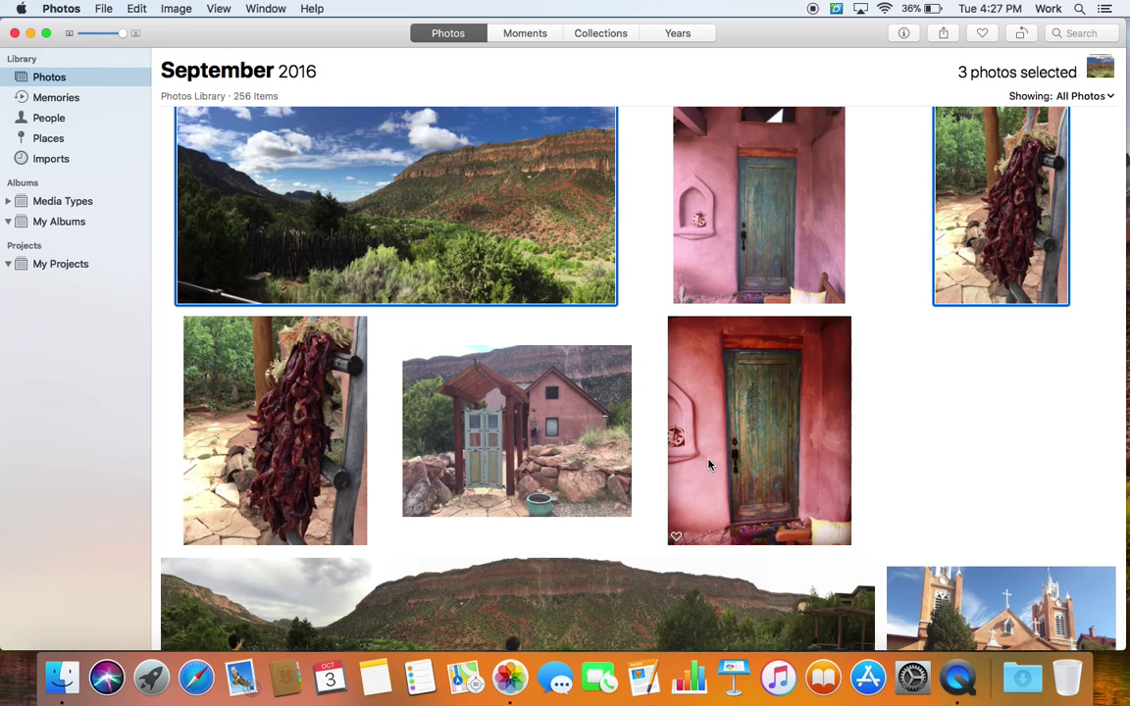
scroll(701, 485, "down", 5)
scroll(701, 486, "up", 5)
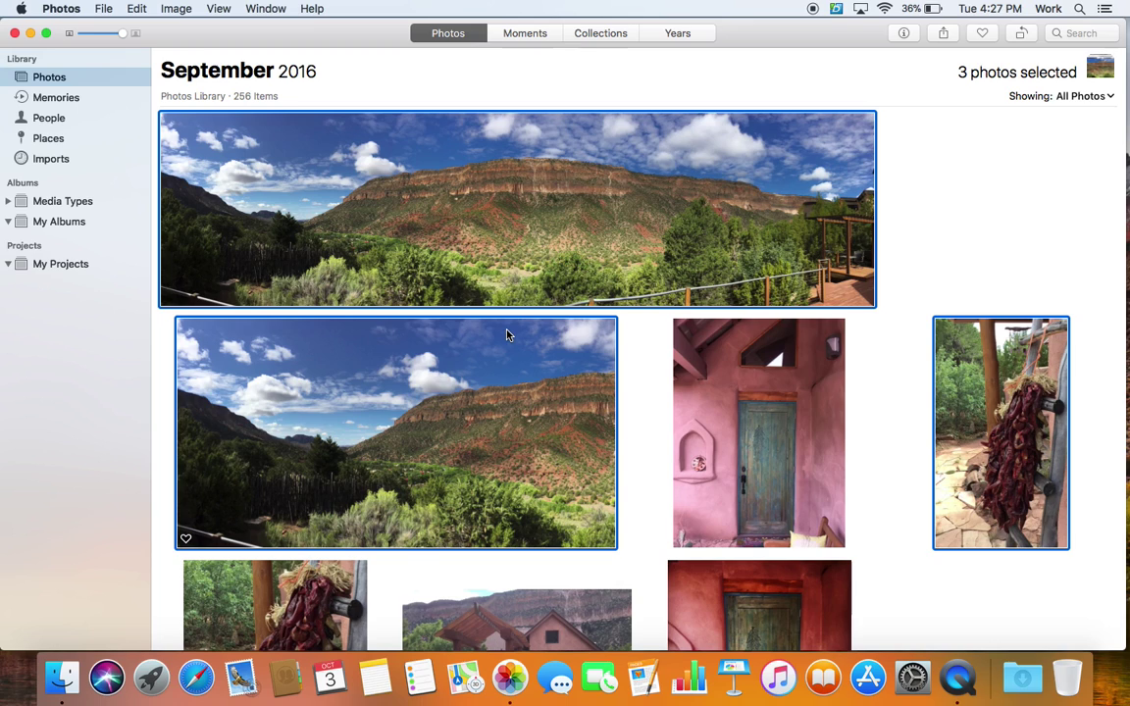
Create an album from the 3 selected photos and name it Jemez
left_click(104, 10)
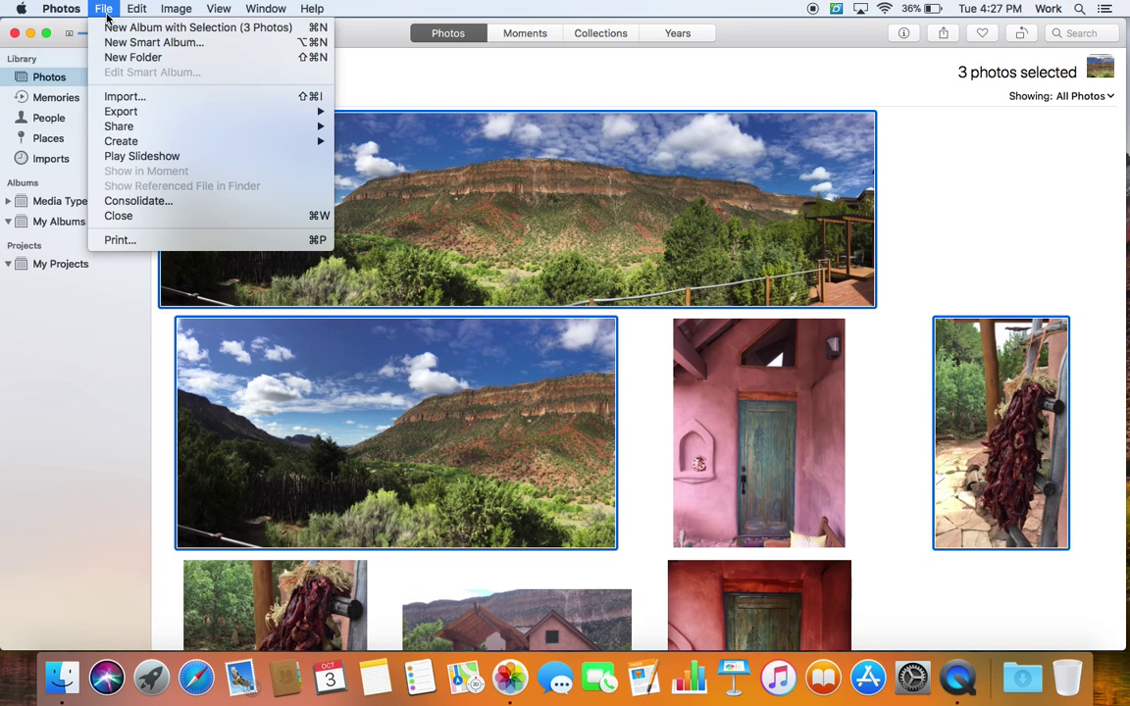
left_click(149, 444)
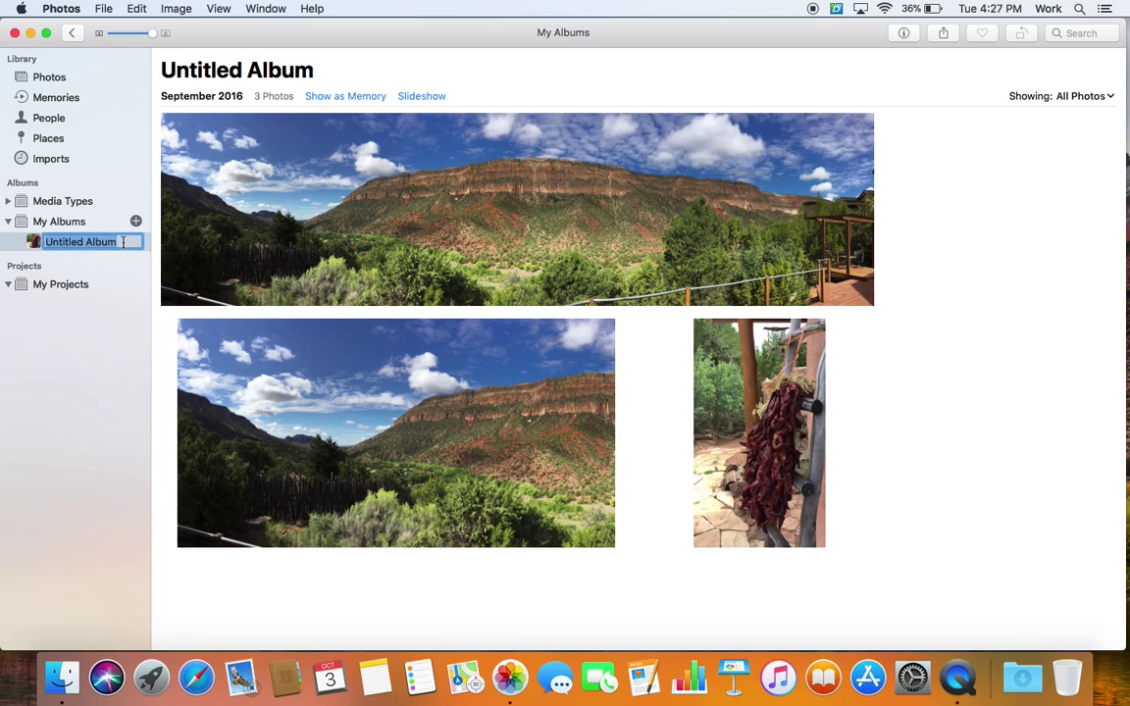
type("Jeen")
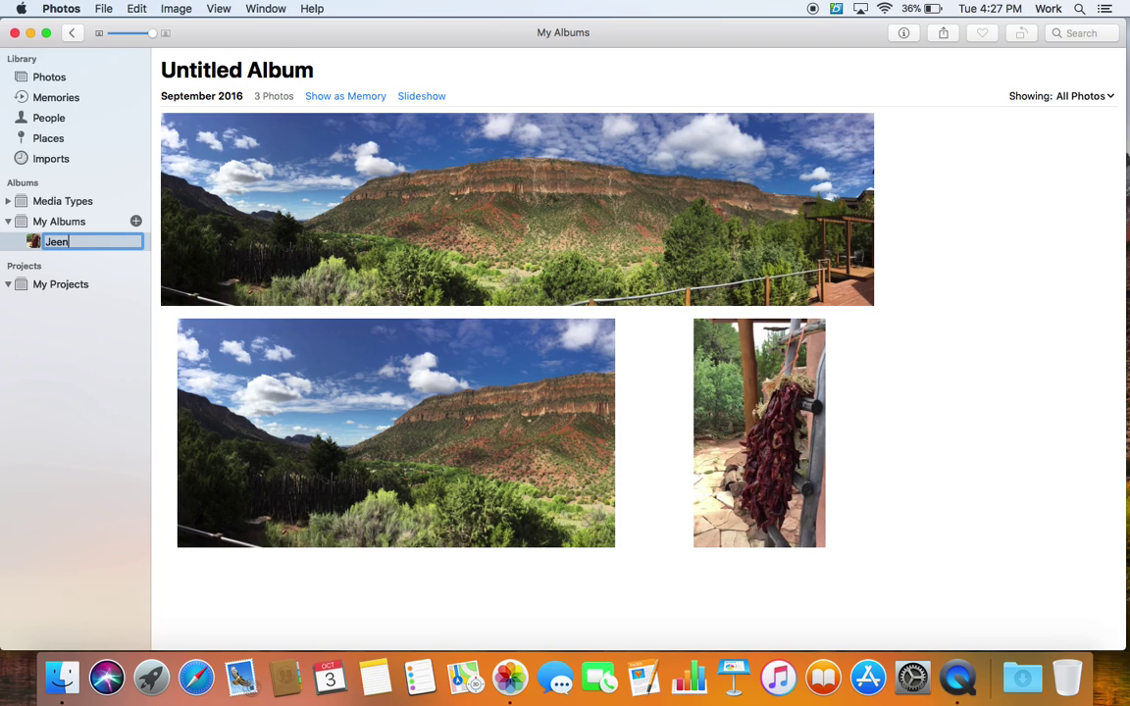
key("BackSpace")
key("BackSpace")
type("mez")
left_click(914, 328)
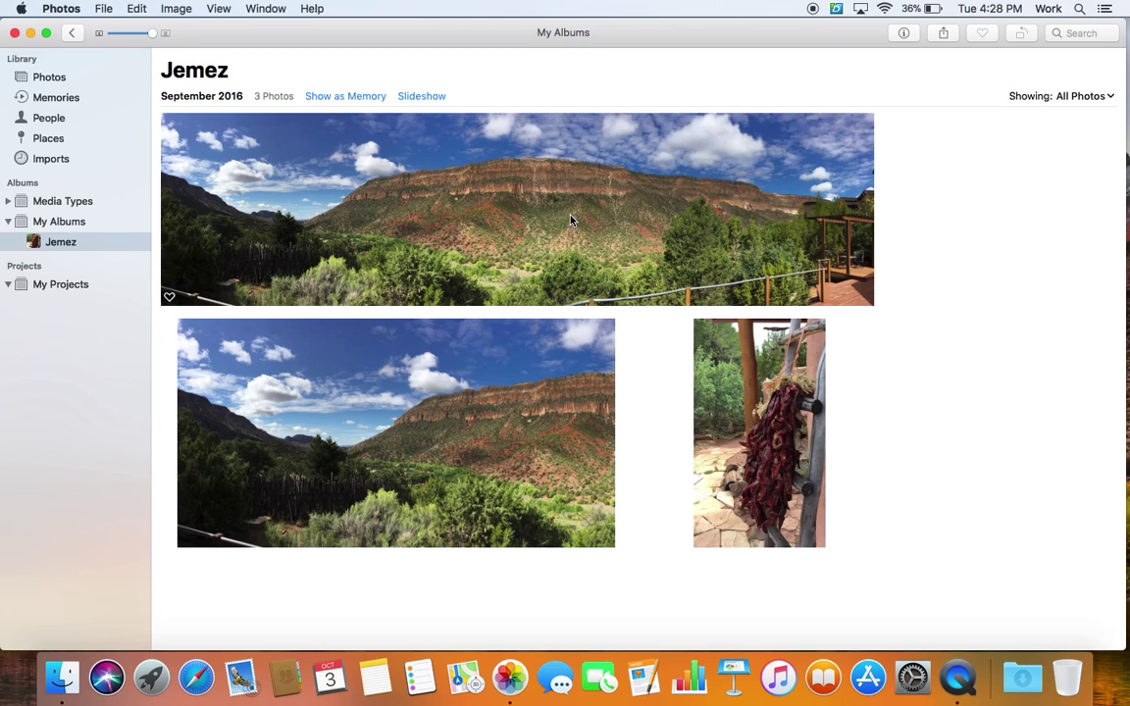
Delete the chili photo with Command-Delete, then return to the 255-item library
left_click(765, 424)
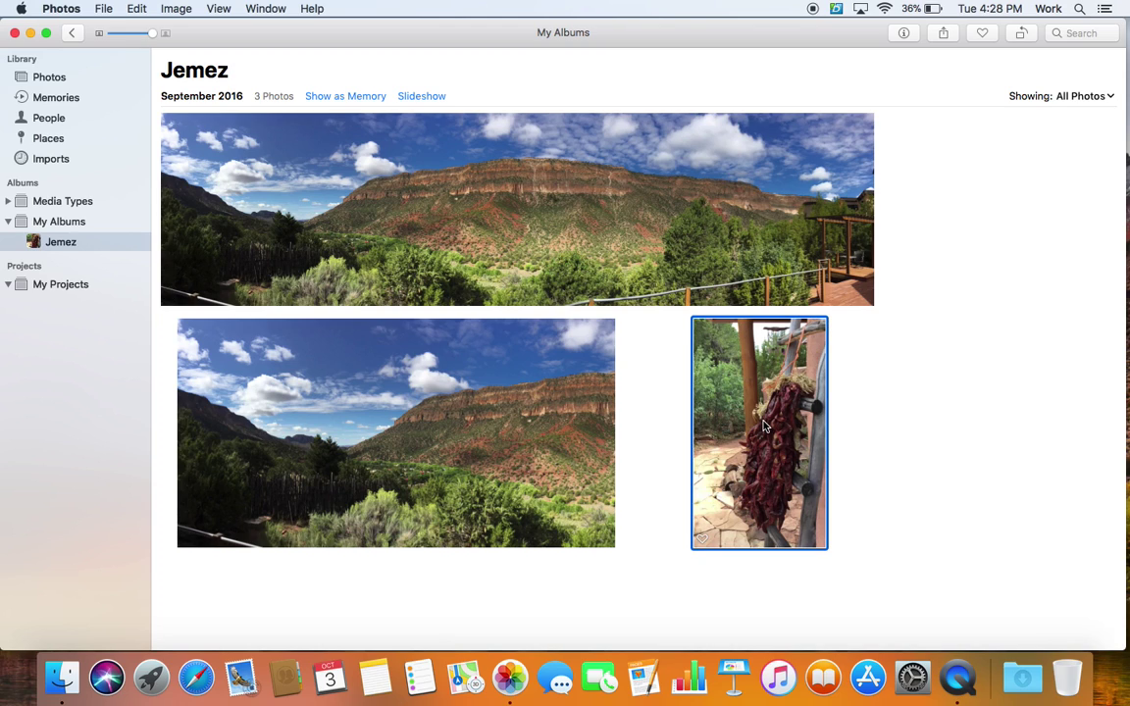
right_click(765, 425)
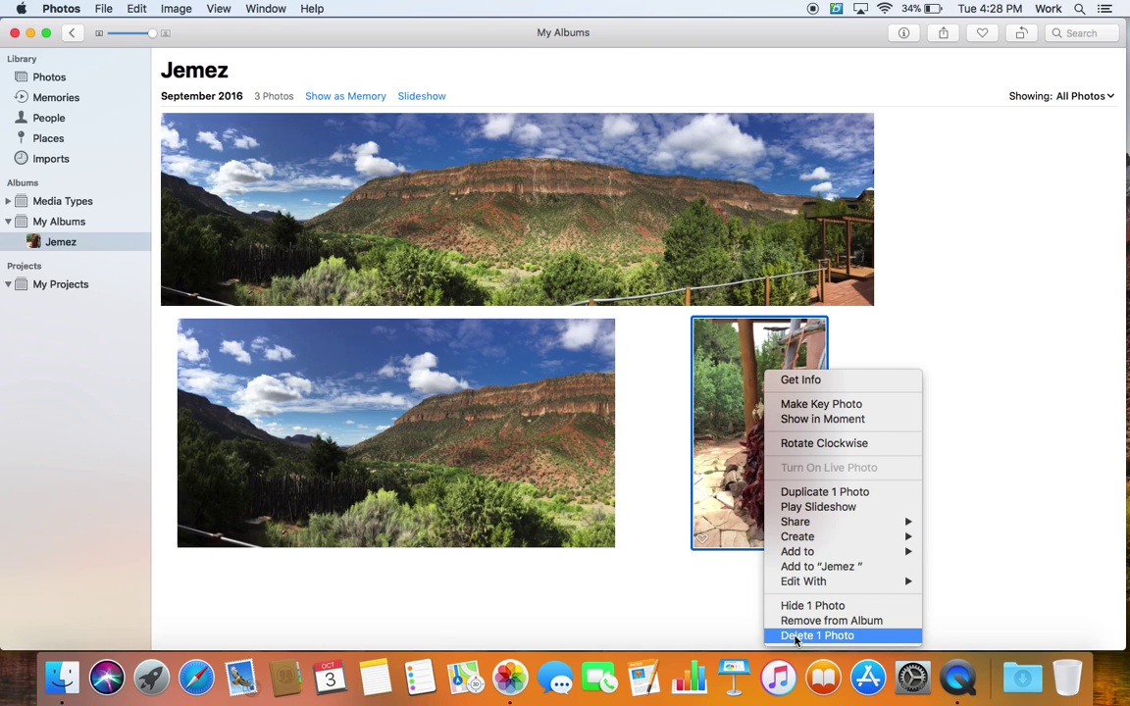
left_click(713, 597)
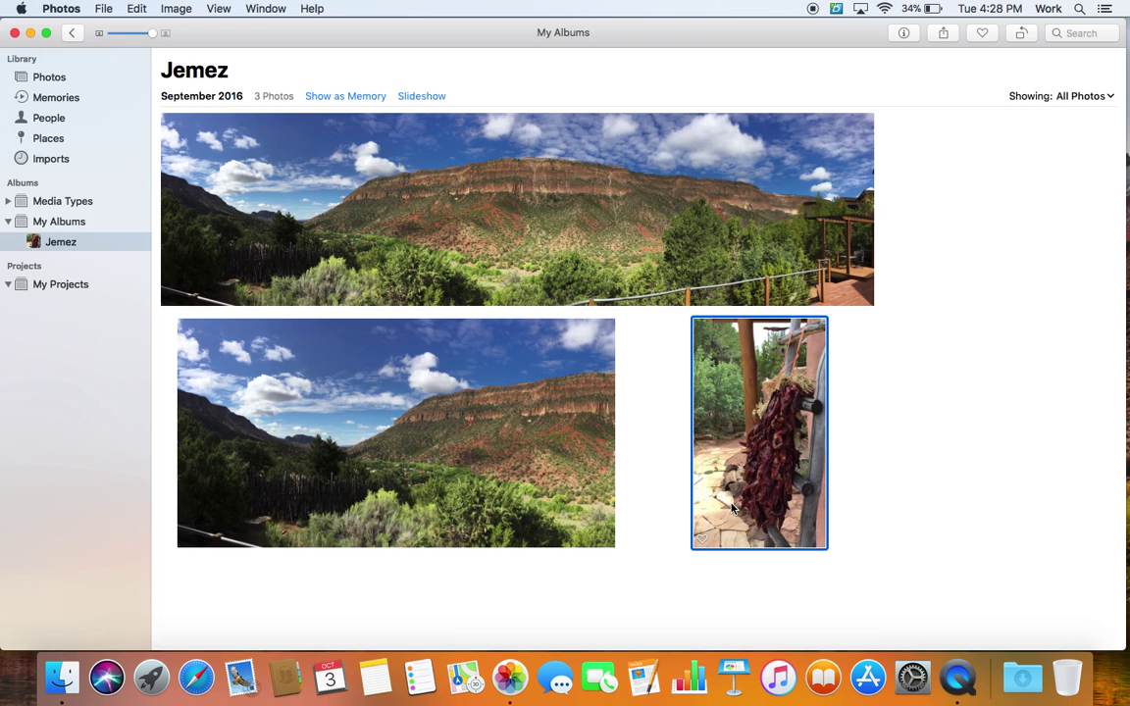
key("super+Delete")
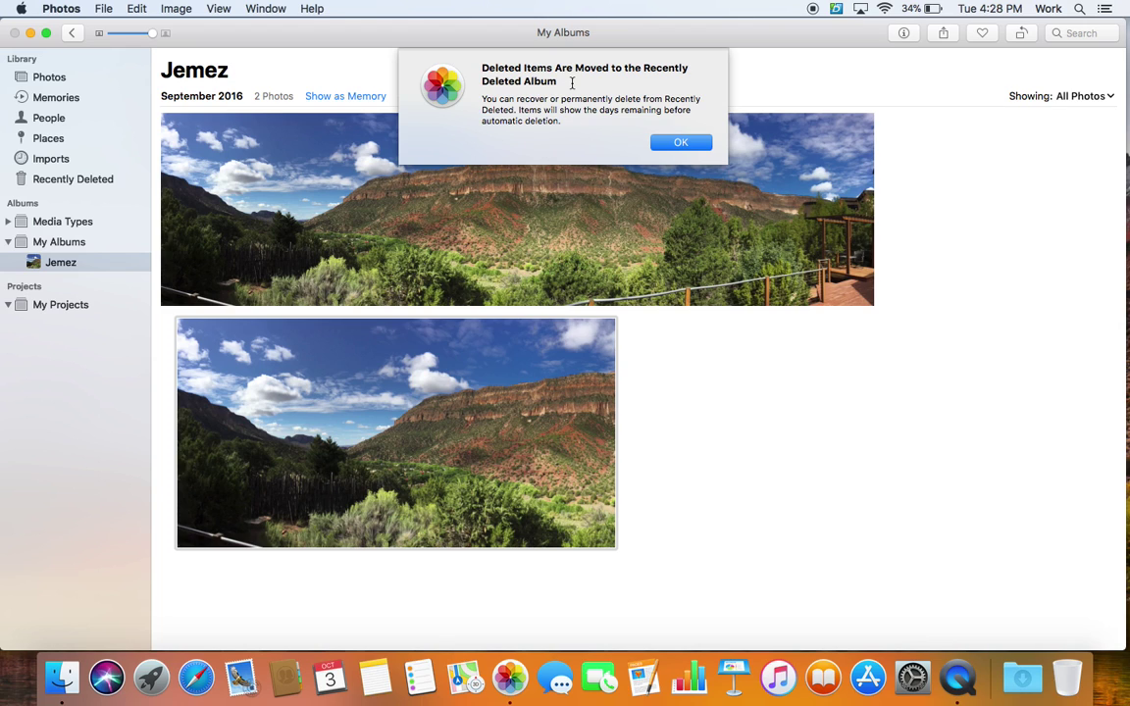
left_click(677, 142)
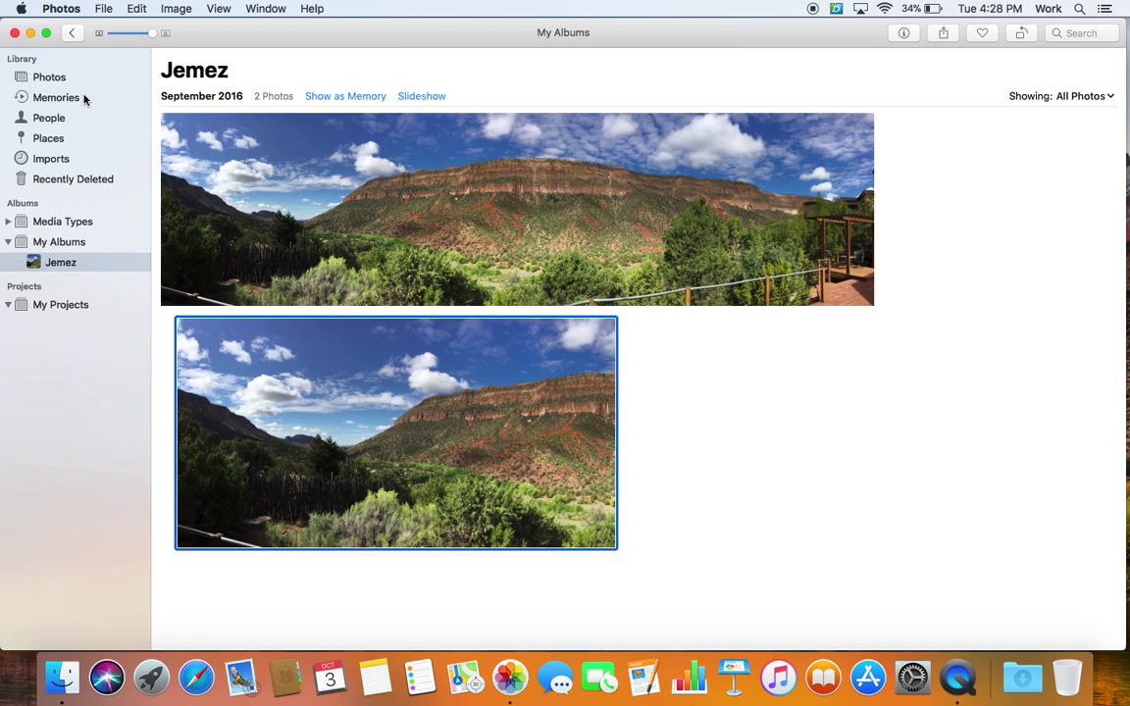
left_click(39, 77)
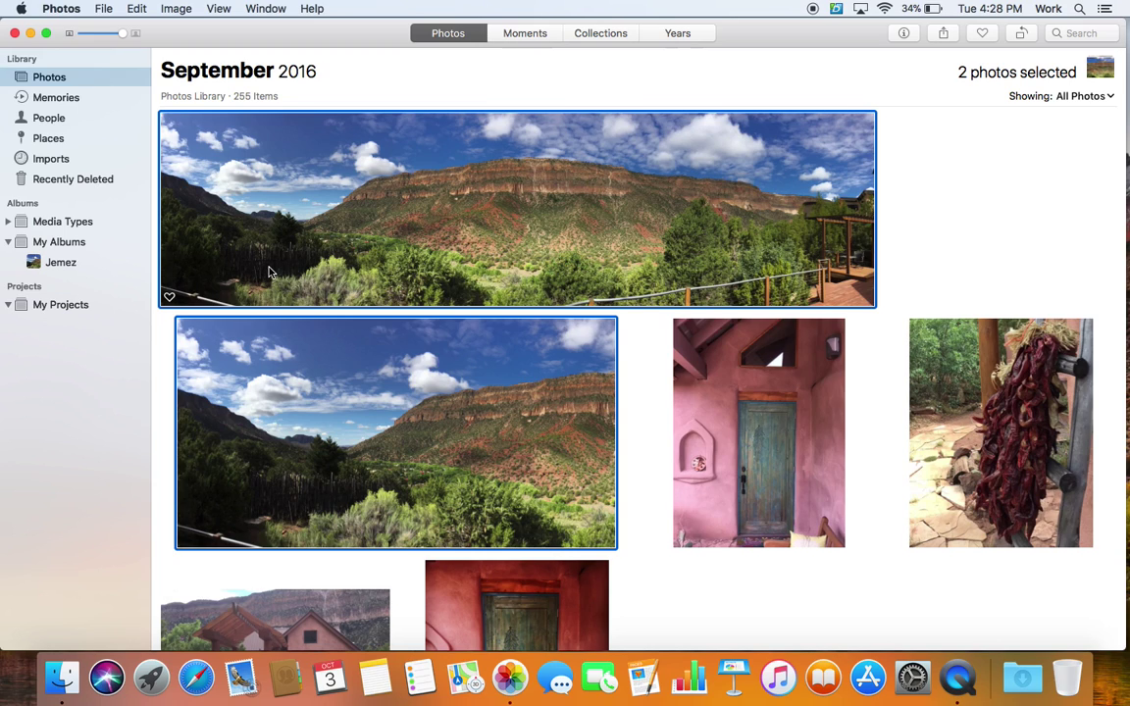
Delete the Jemez album from its context menu and return to the Photos library
left_click(59, 264)
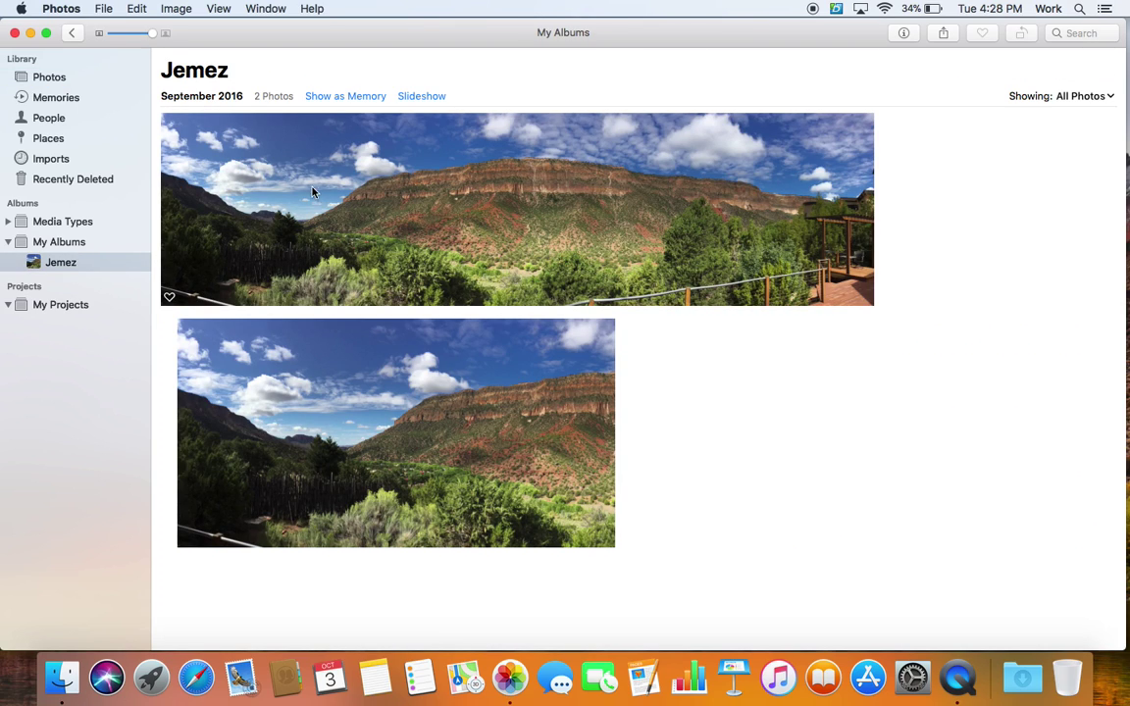
left_click(290, 227)
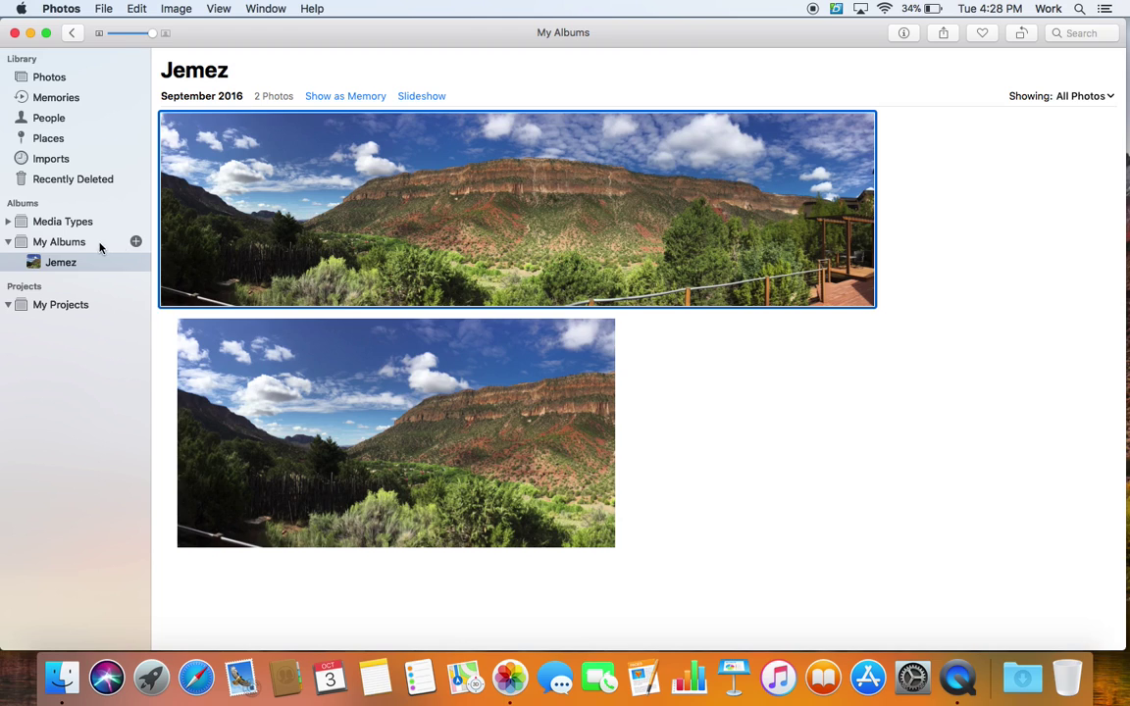
right_click(95, 261)
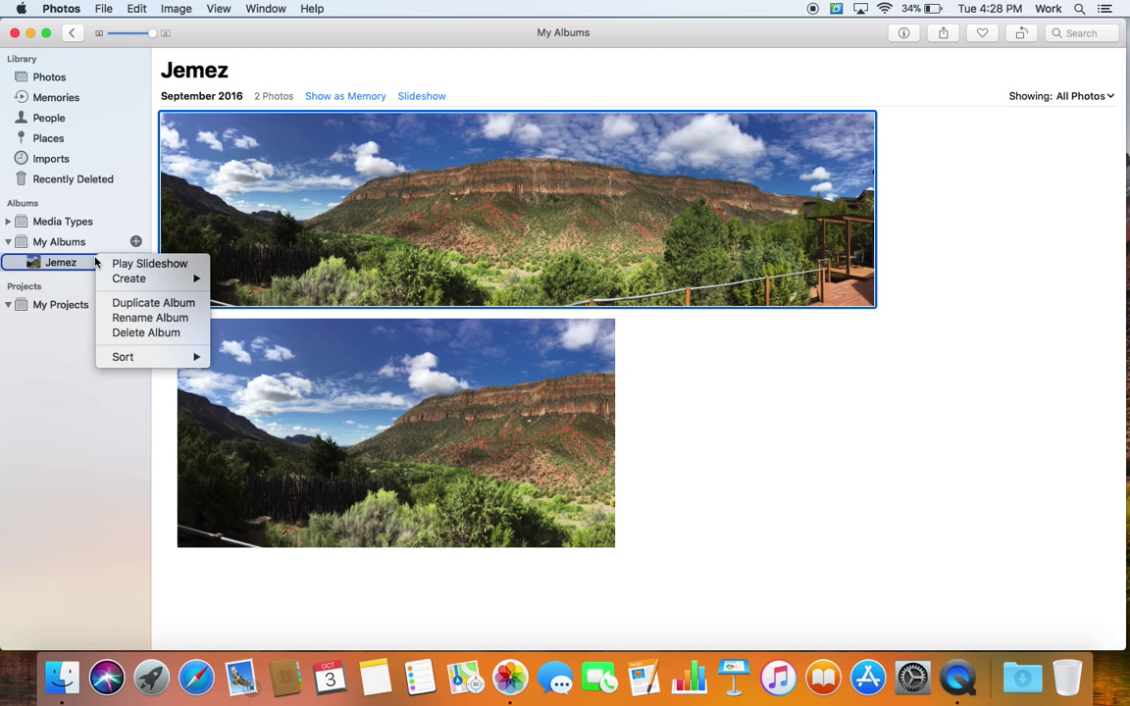
left_click(146, 332)
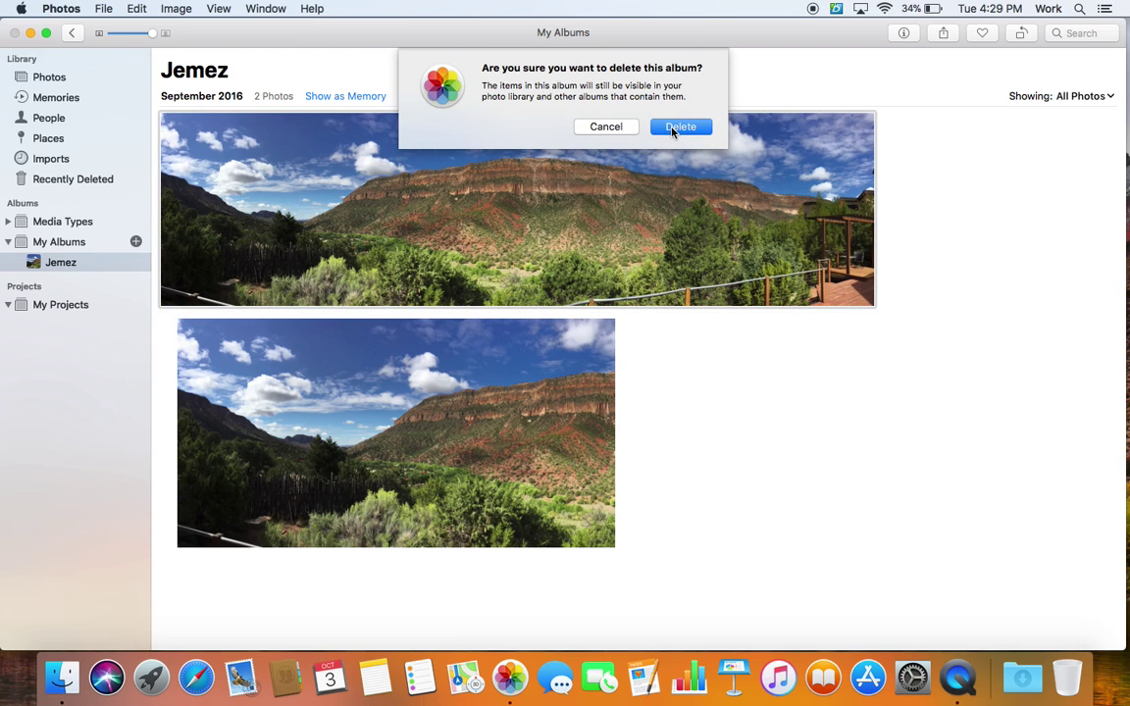
left_click(673, 128)
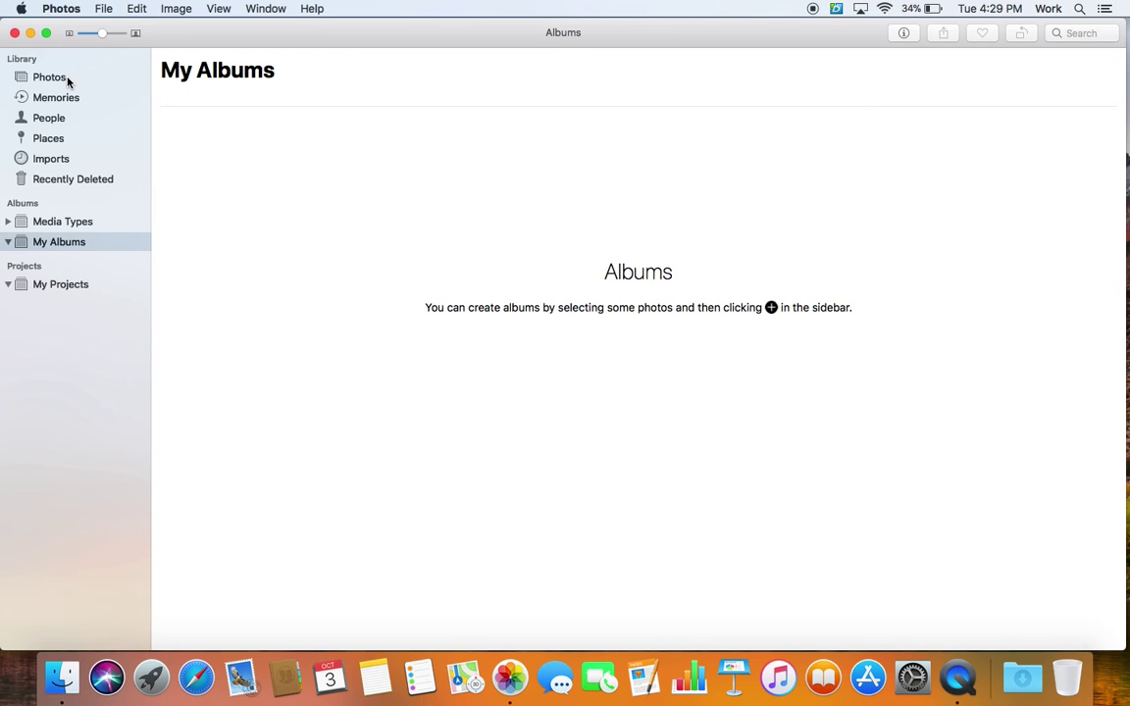
left_click(66, 79)
left_click(920, 242)
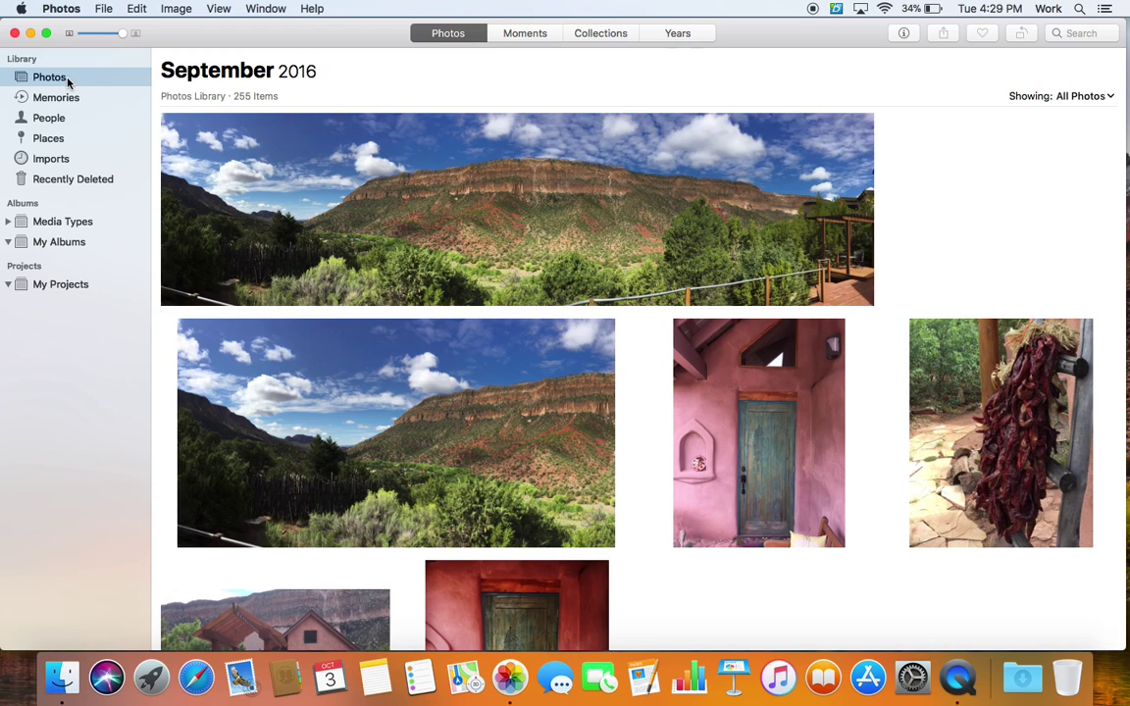
Scroll down and open the September 3, 2016 forested cliff photo, item 45 of 255
mouse_move(20, 68)
scroll(376, 327, "down", 5)
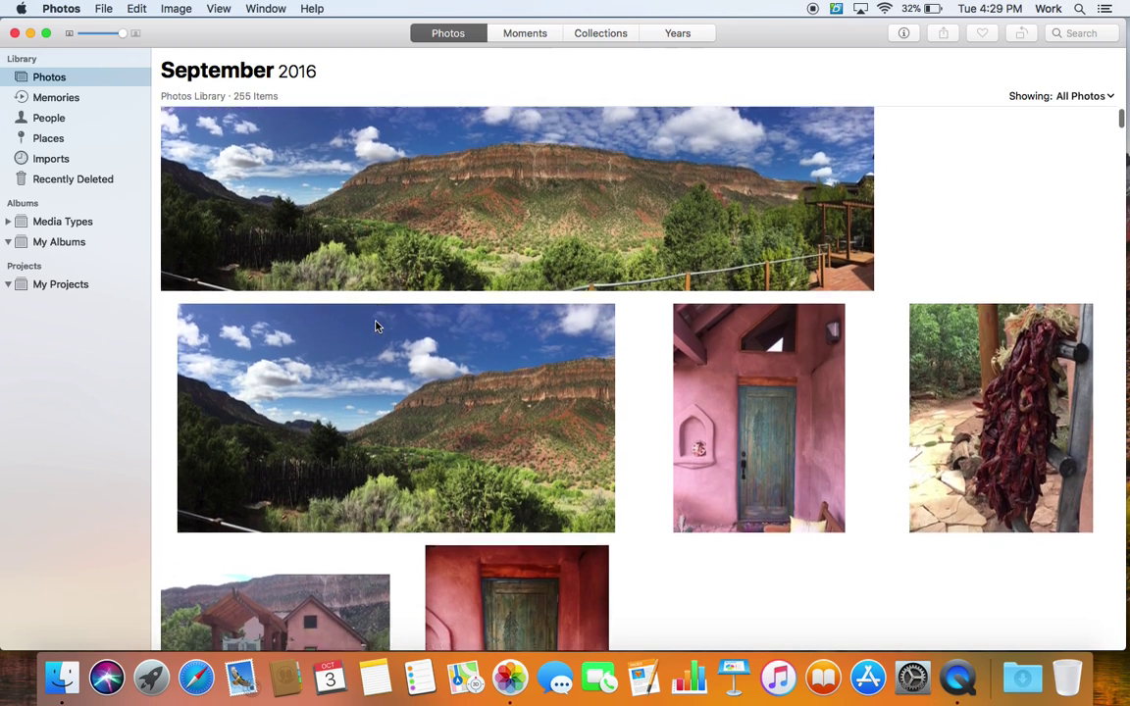
scroll(376, 327, "down", 10)
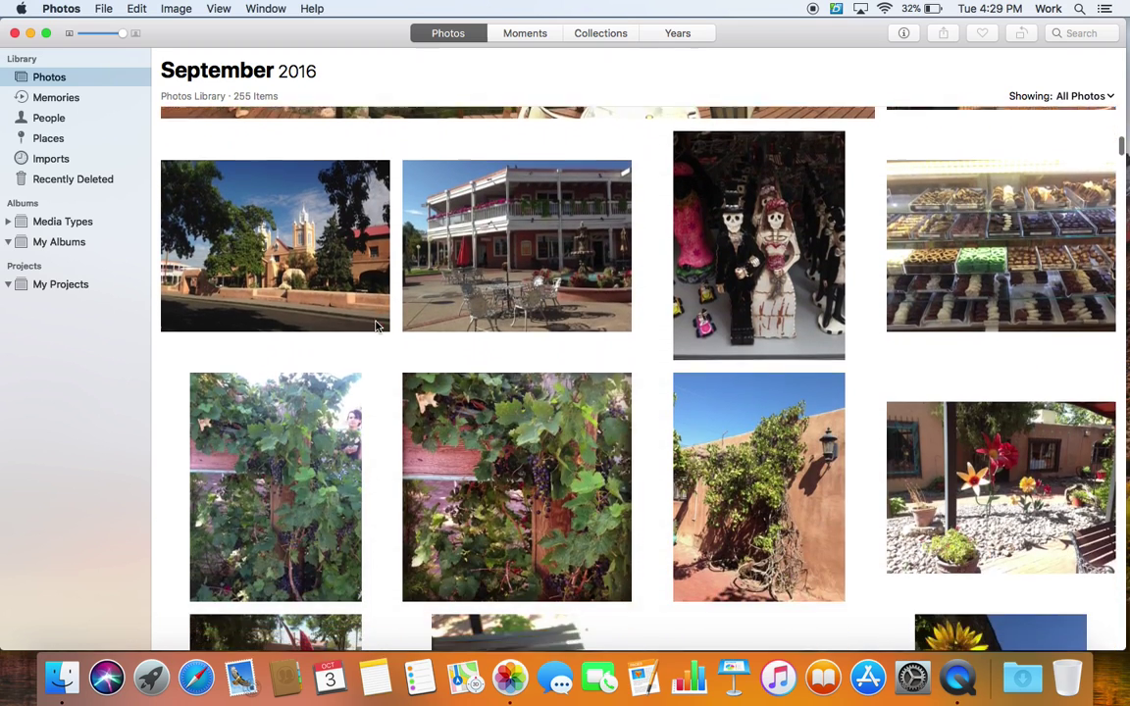
scroll(376, 327, "down", 15)
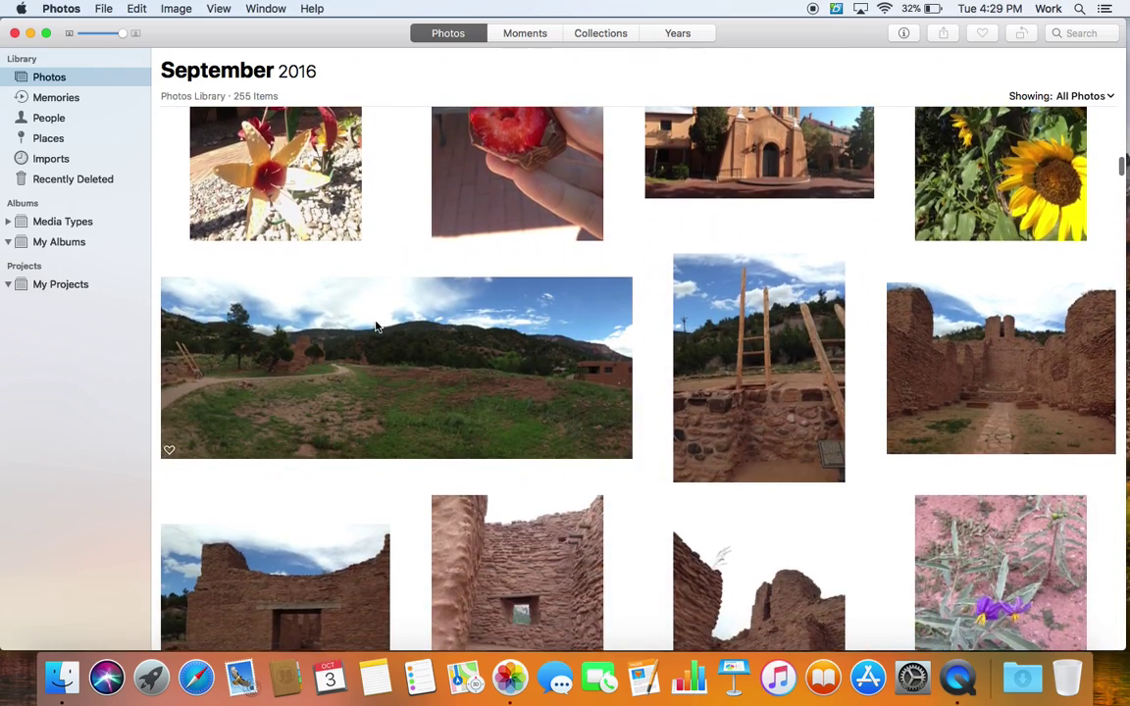
scroll(376, 327, "down", 15)
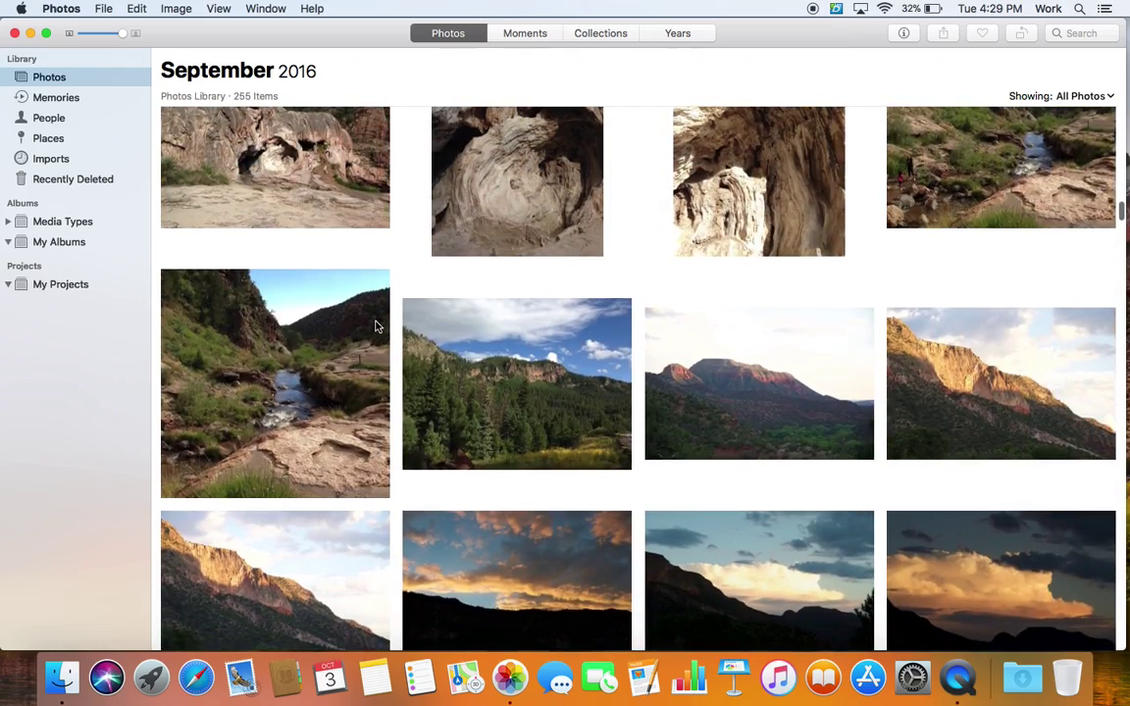
double_click(507, 388)
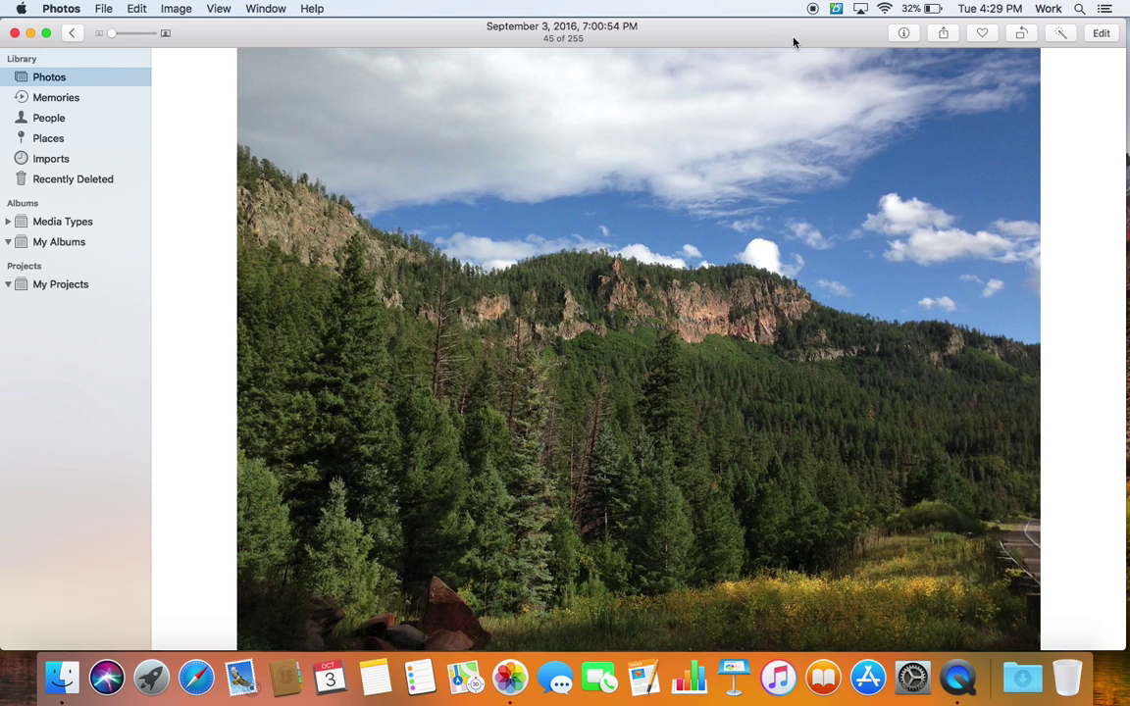
Check the forest photo's Info details (iPhone 5, 3264 × 2448), then return to the library grid
left_click(904, 34)
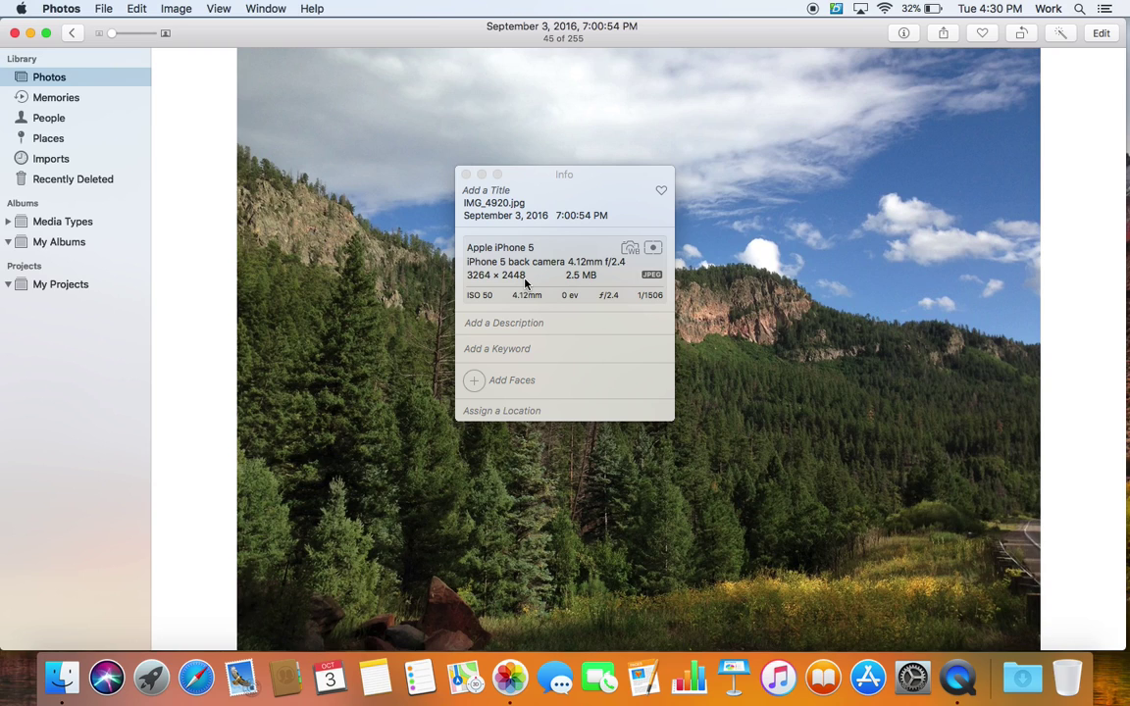
left_click(466, 174)
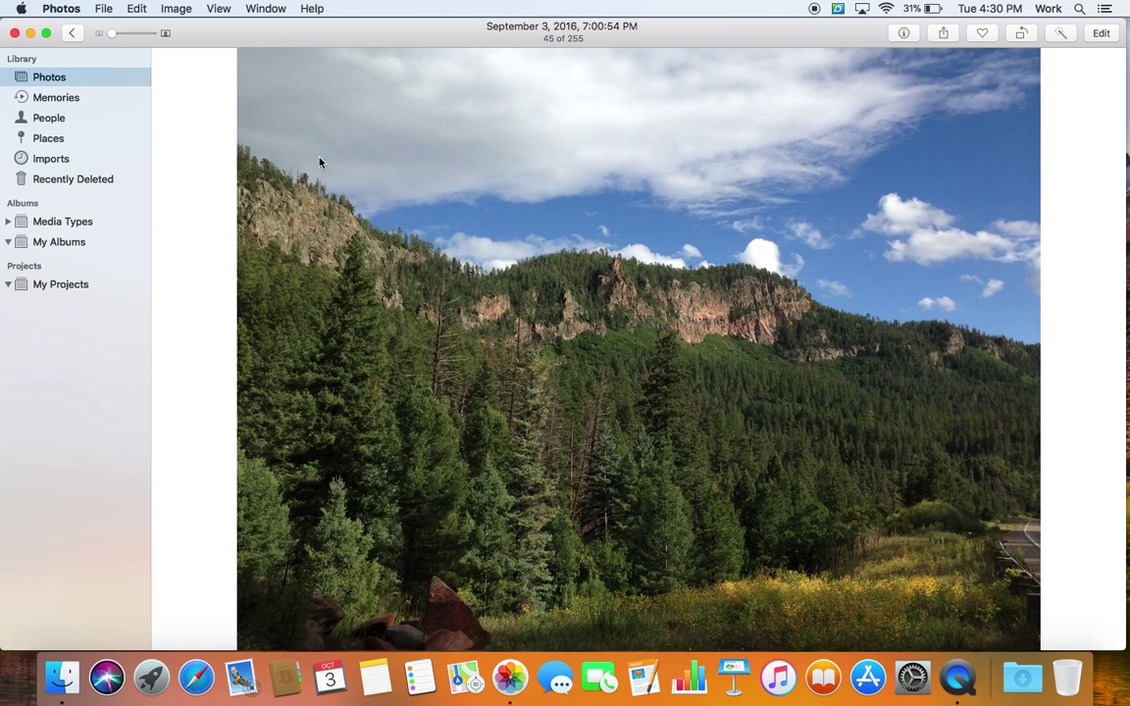
left_click(71, 36)
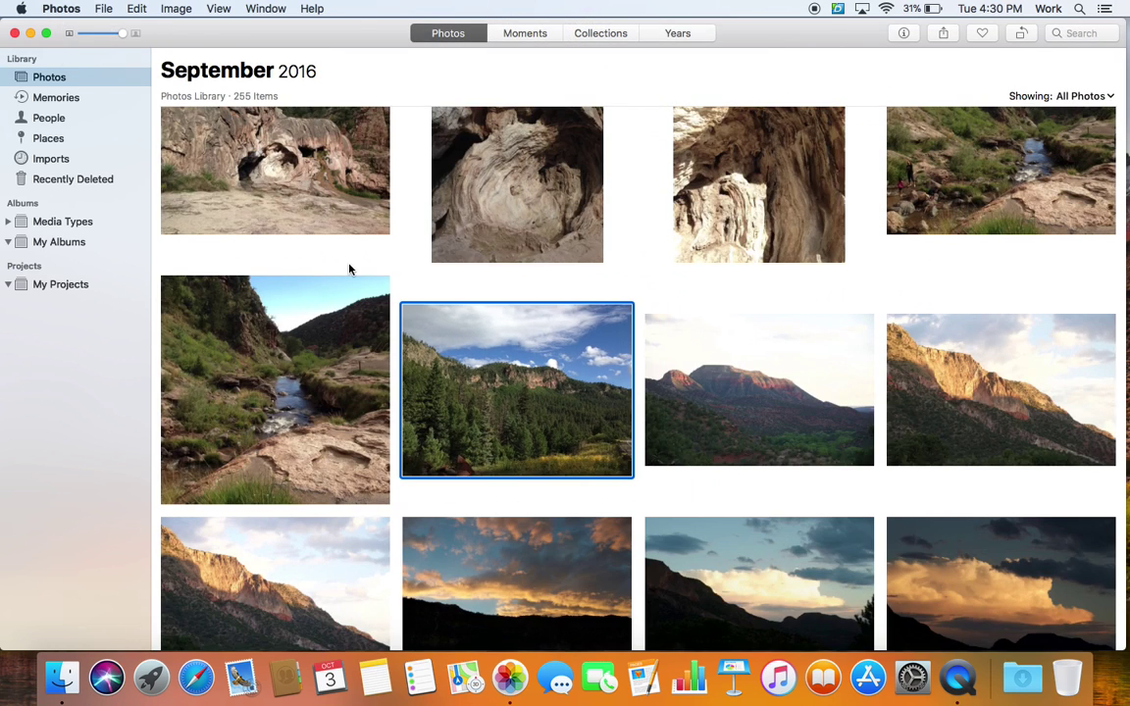
scroll(580, 408, "up", 4)
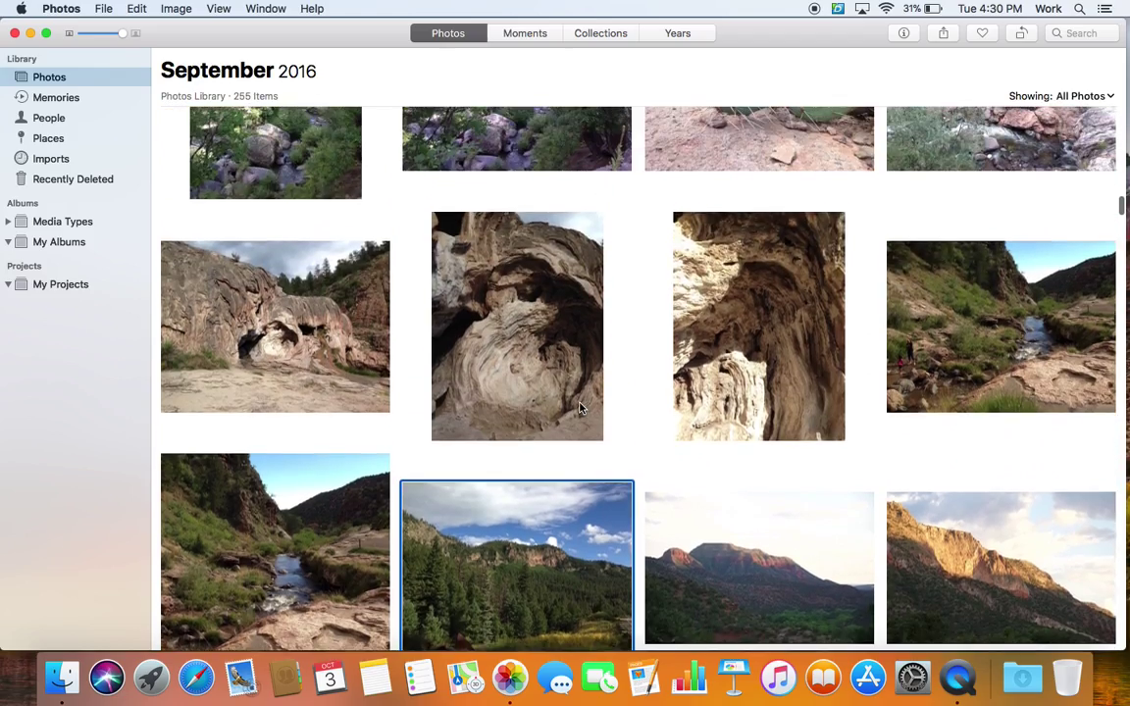
scroll(579, 409, "up", 3)
Preview the rock-formation photo full size, then scroll down to the final canyon and waterfall videos
scroll(579, 408, "down", 15)
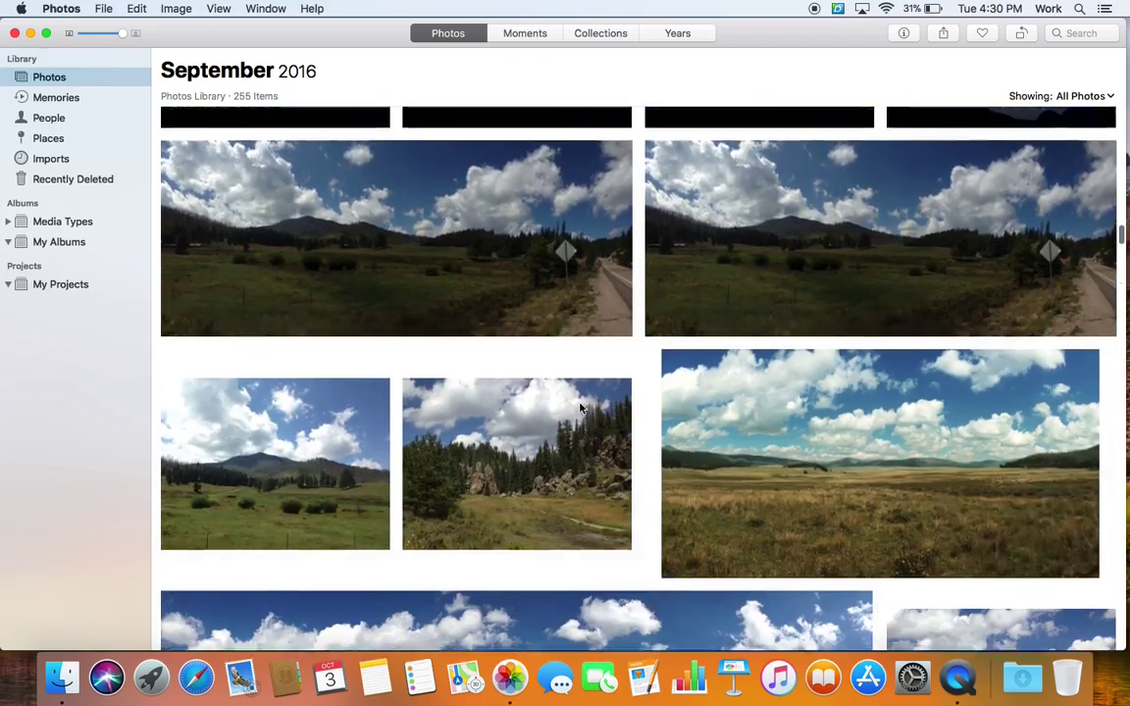
scroll(579, 408, "down", 12)
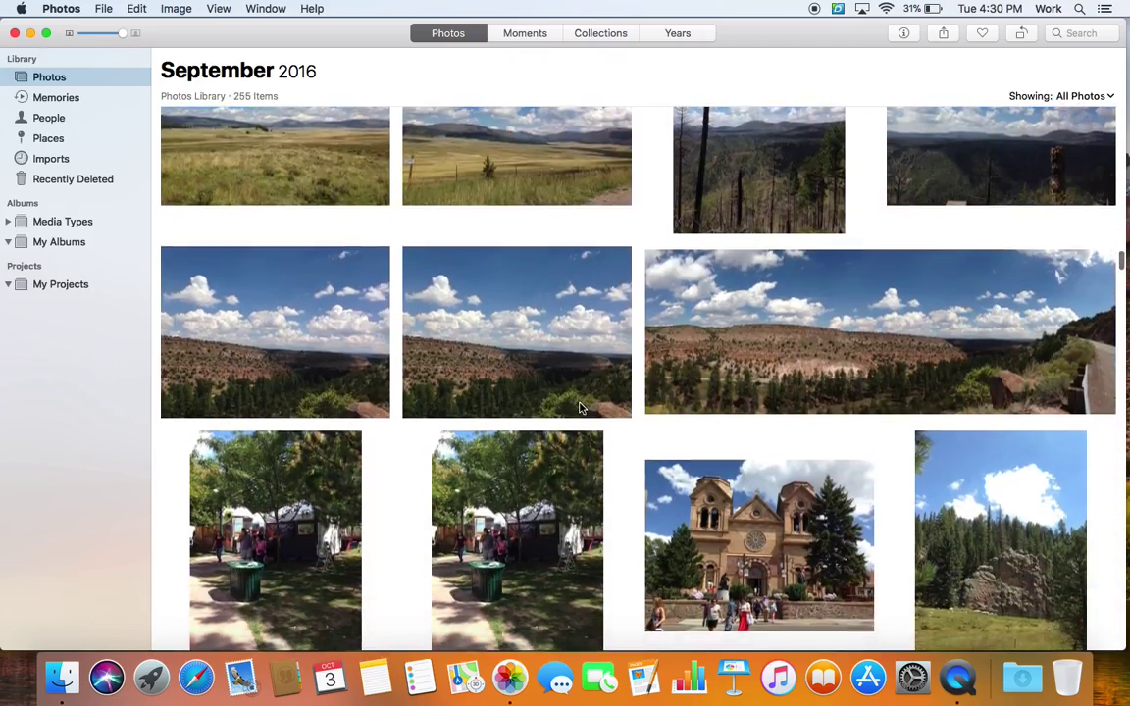
scroll(580, 408, "down", 15)
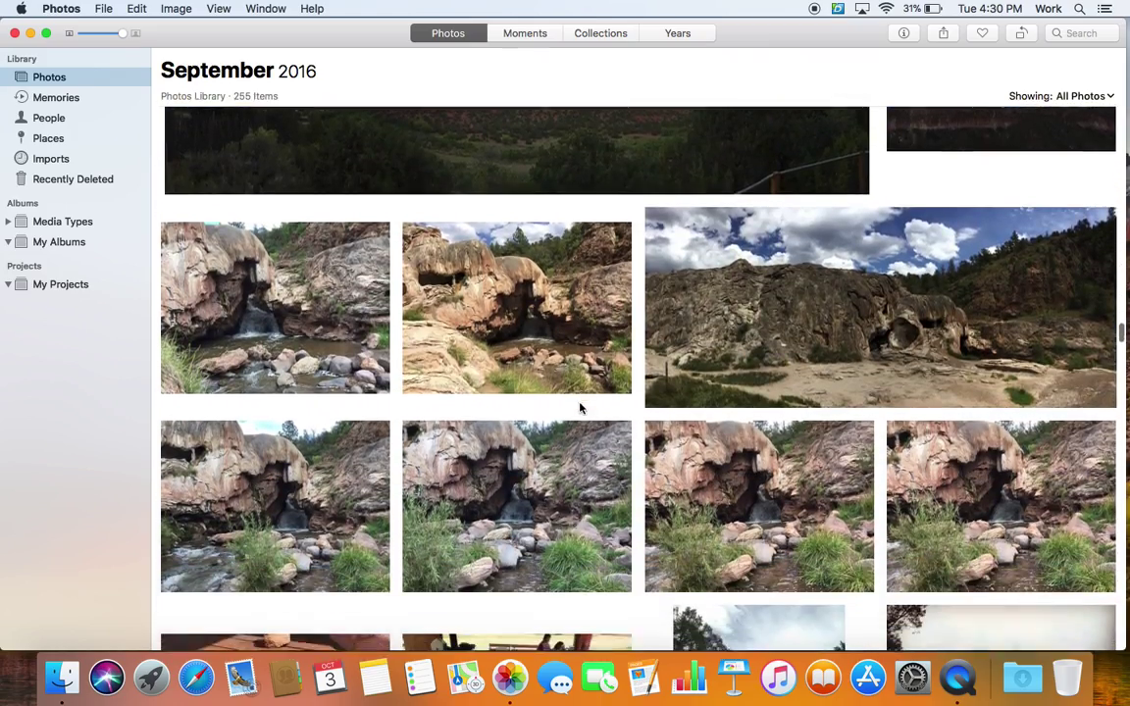
scroll(580, 408, "down", 15)
scroll(579, 408, "down", 10)
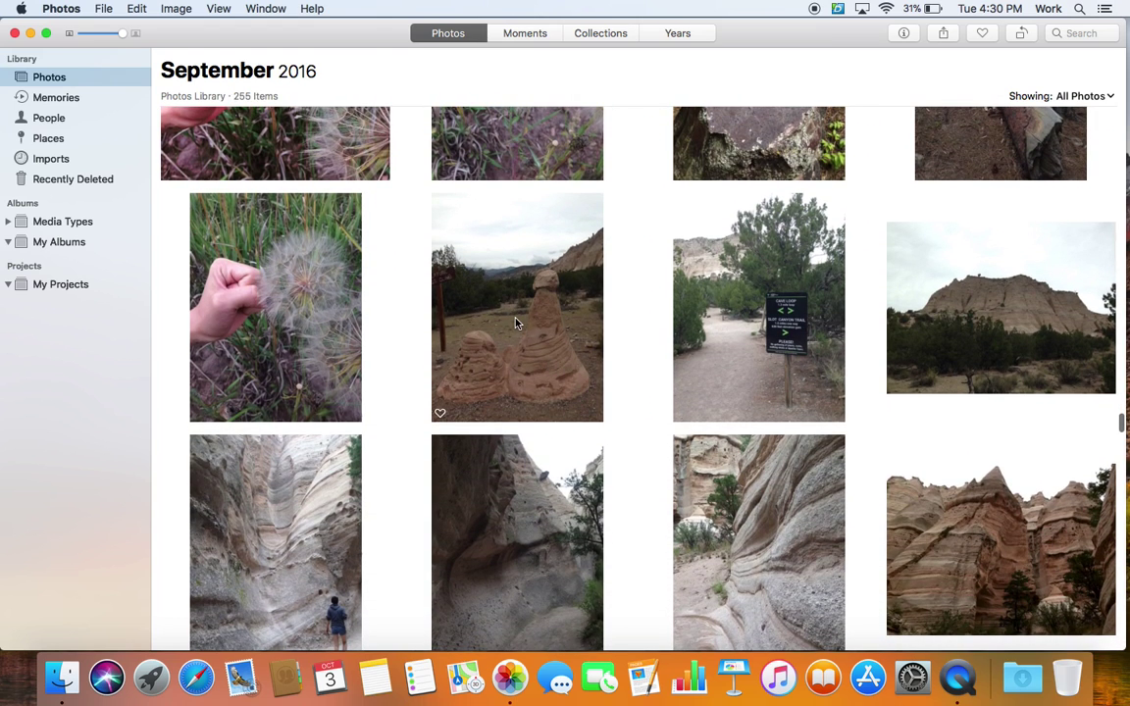
double_click(517, 324)
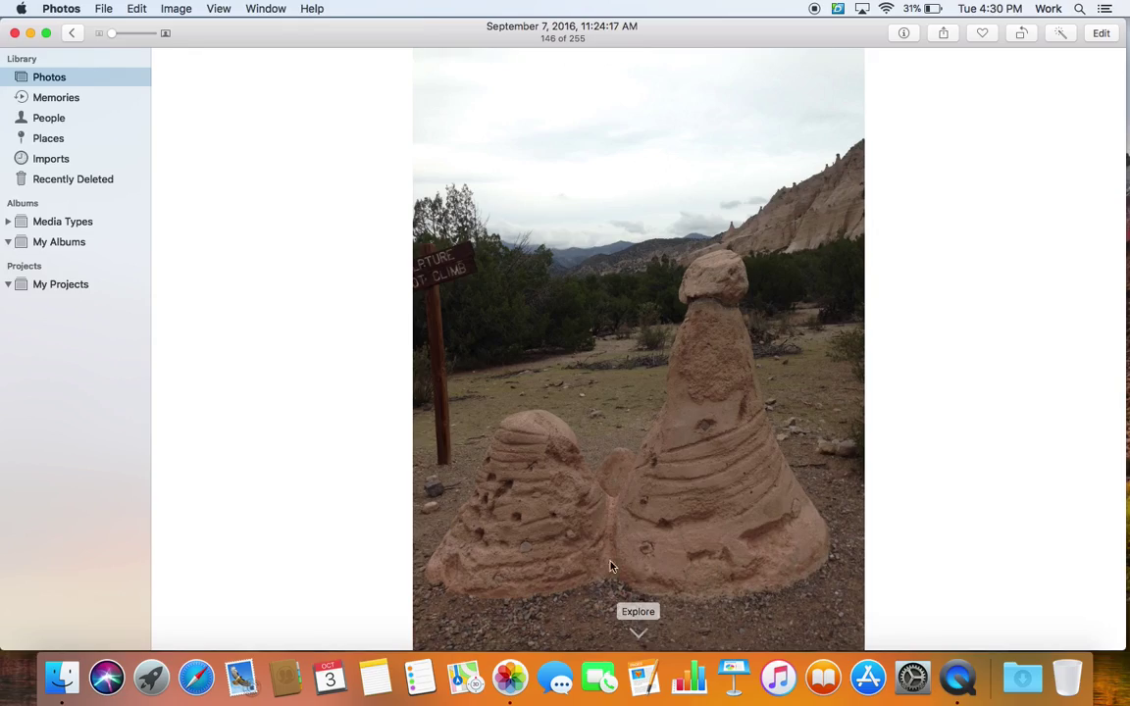
left_click(72, 33)
scroll(412, 275, "down", 5)
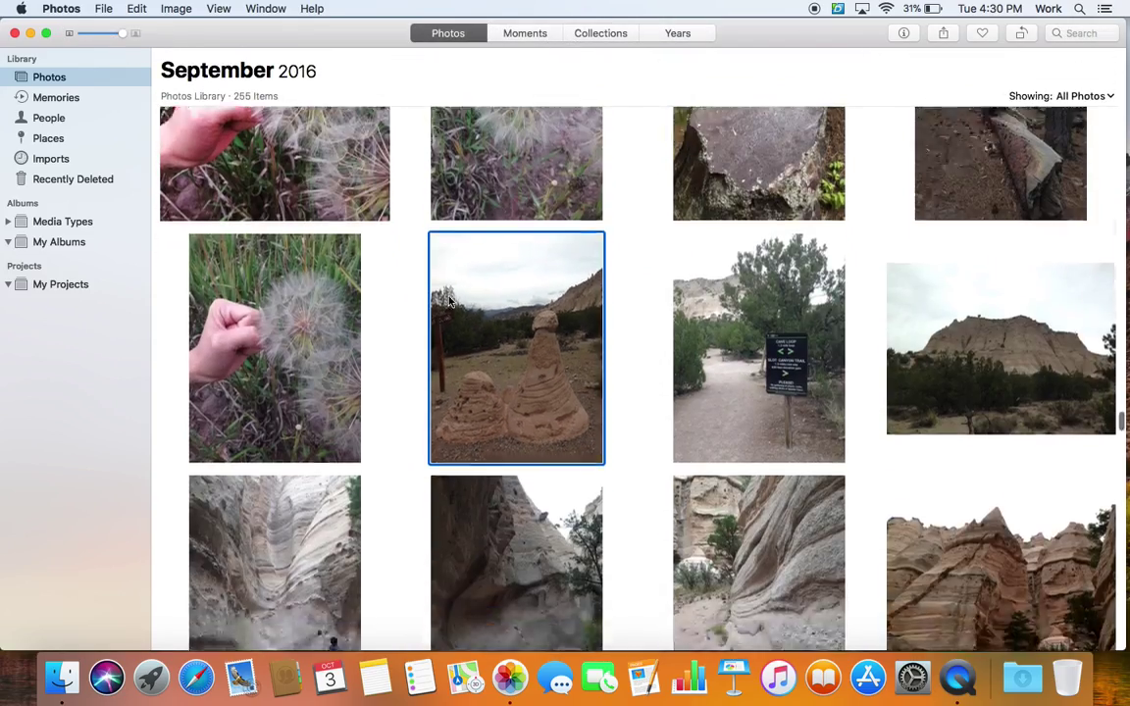
scroll(449, 301, "down", 20)
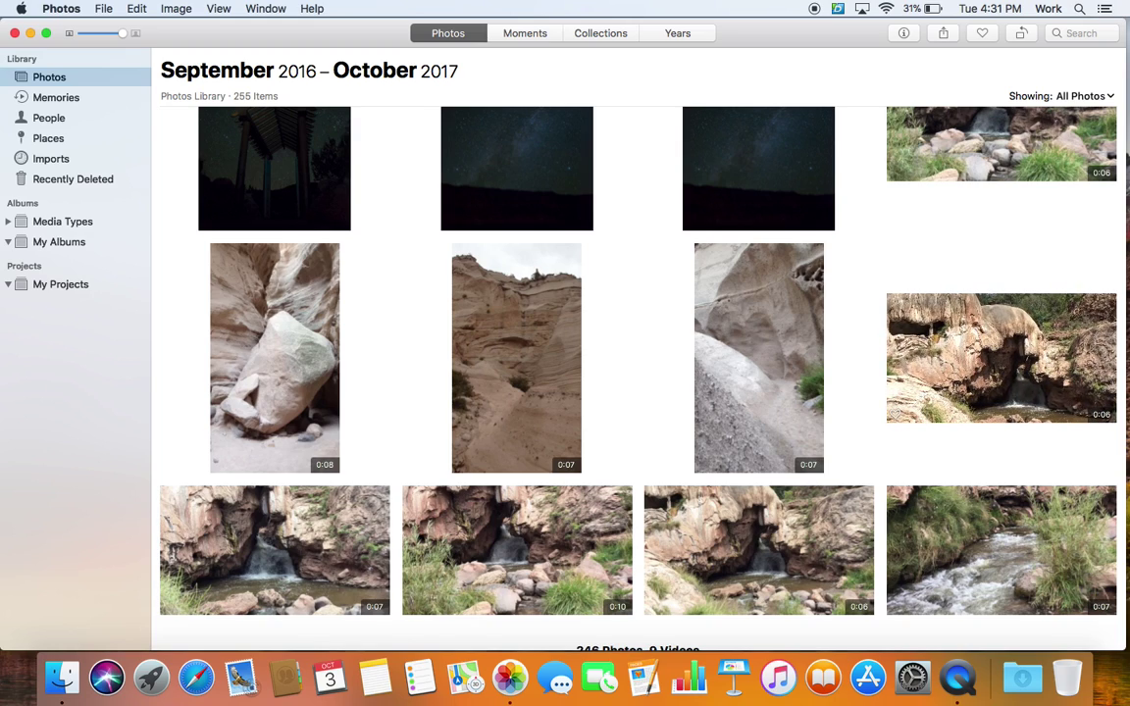
double_click(1001, 358)
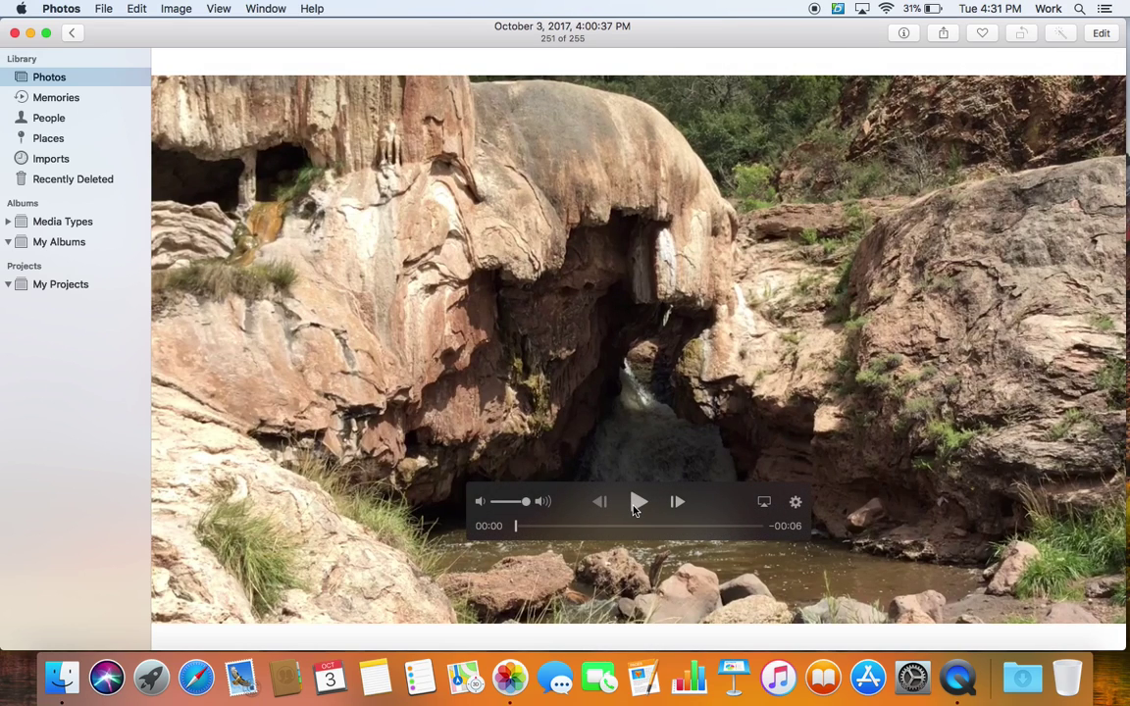
left_click(634, 506)
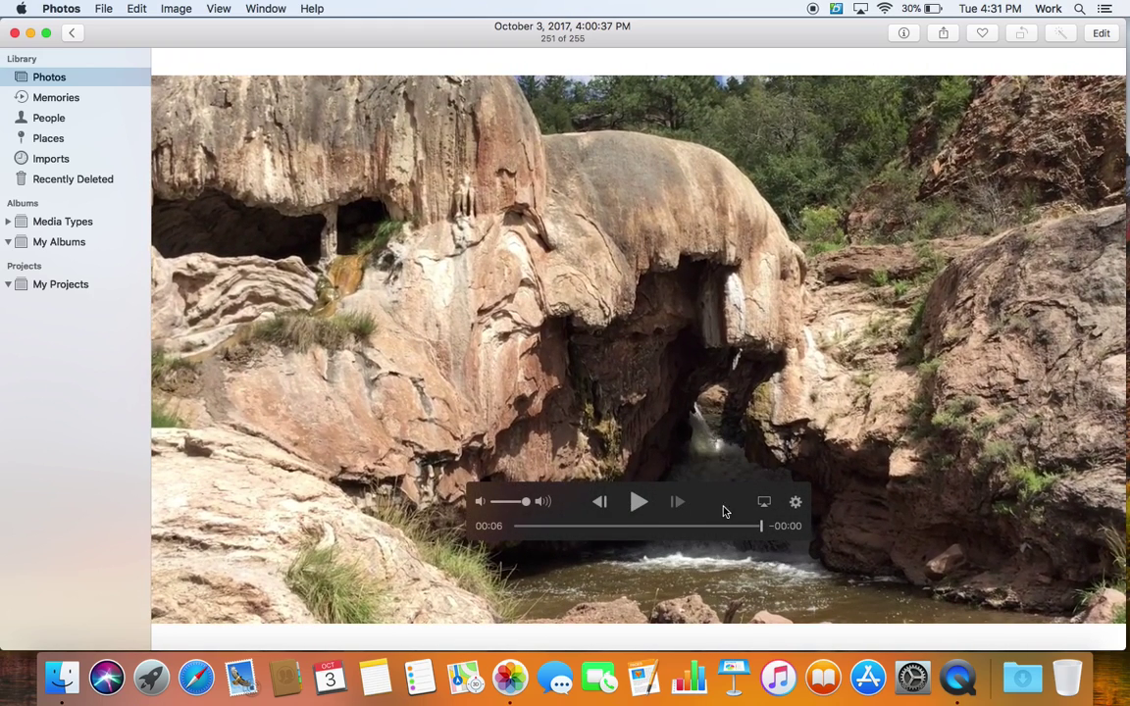
left_click_drag(724, 511, 1017, 108)
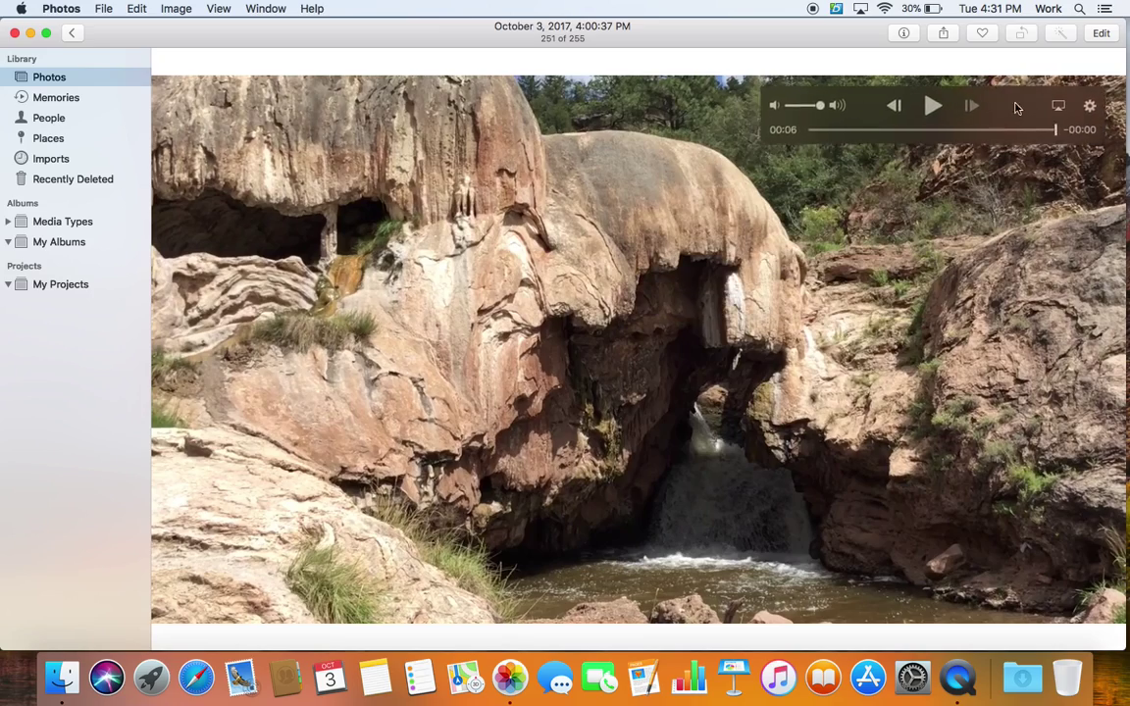
left_click(944, 102)
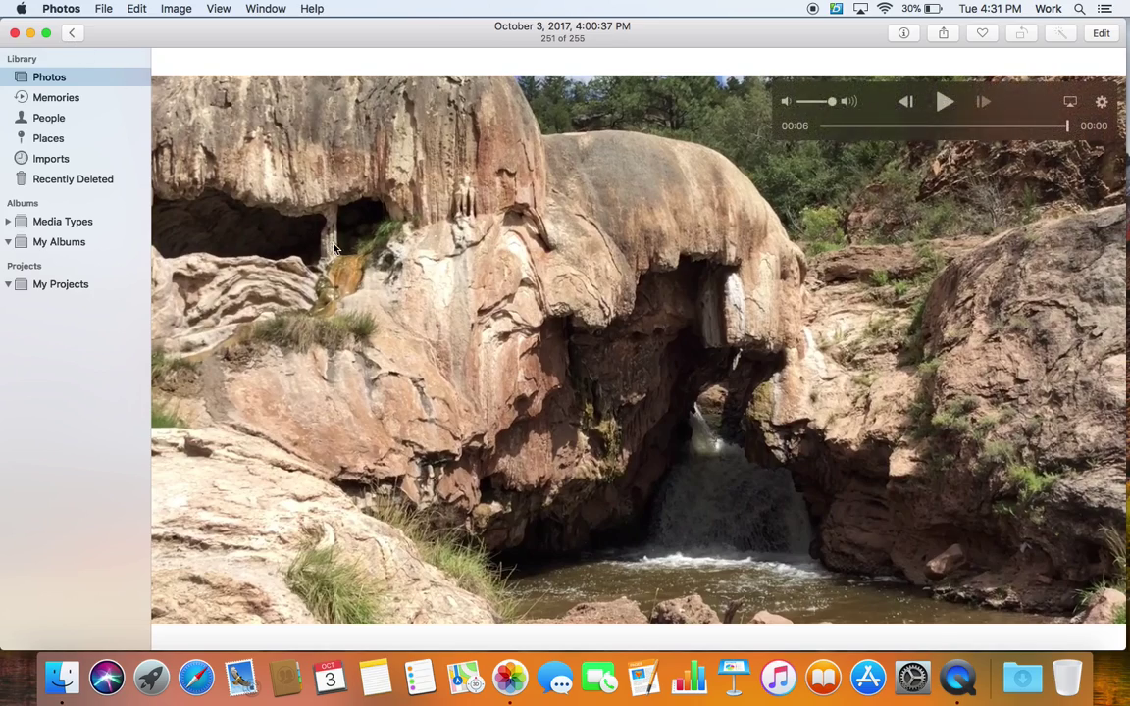
left_click(71, 35)
Scroll back up to the September 2016 rainbow and sunset landscape photos
scroll(435, 376, "up", 2)
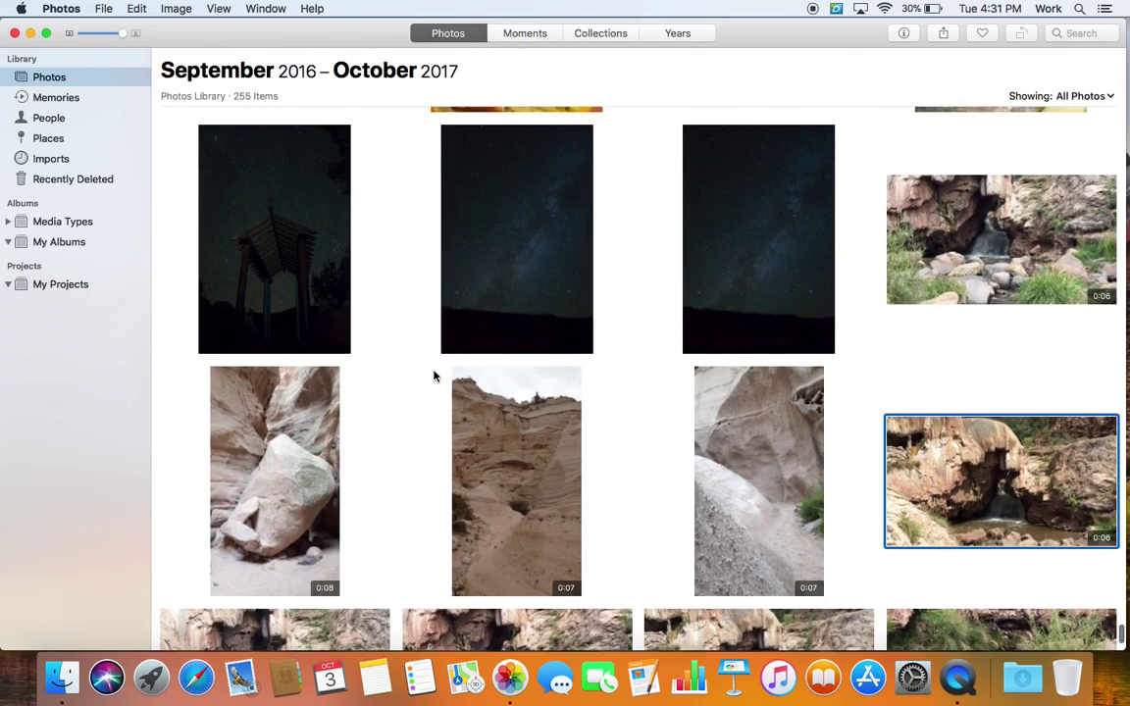
scroll(435, 375, "down", 4)
scroll(435, 375, "up", 2)
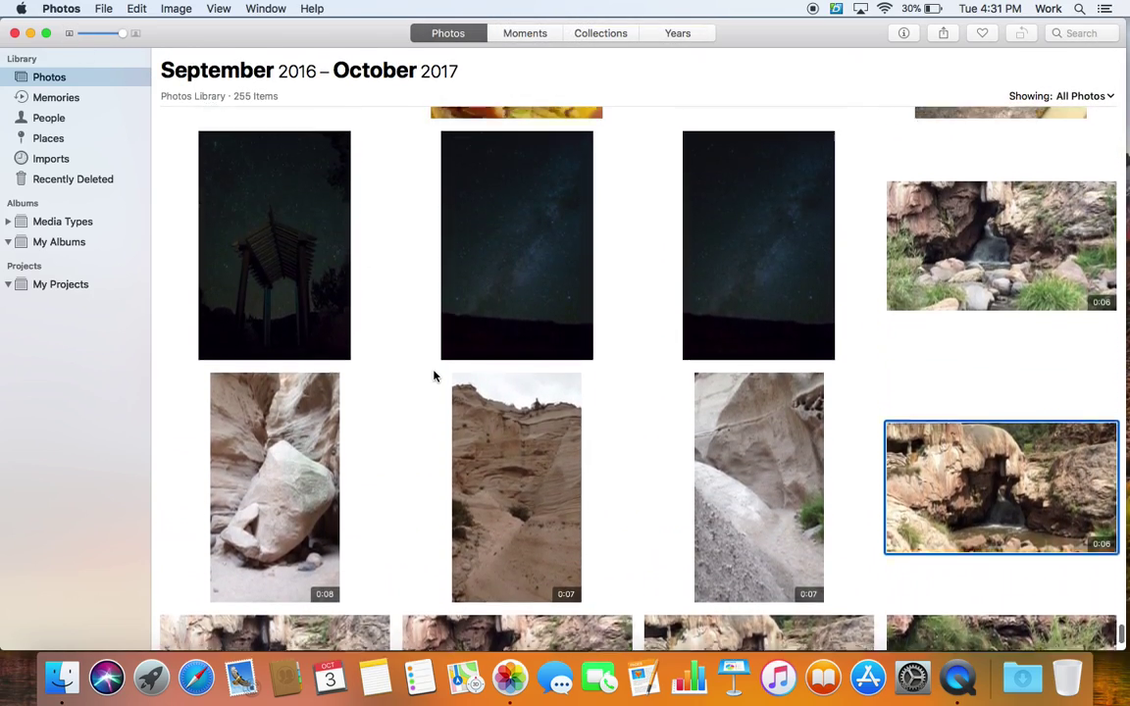
scroll(435, 376, "down", 2)
scroll(435, 376, "up", 5)
scroll(434, 376, "down", 5)
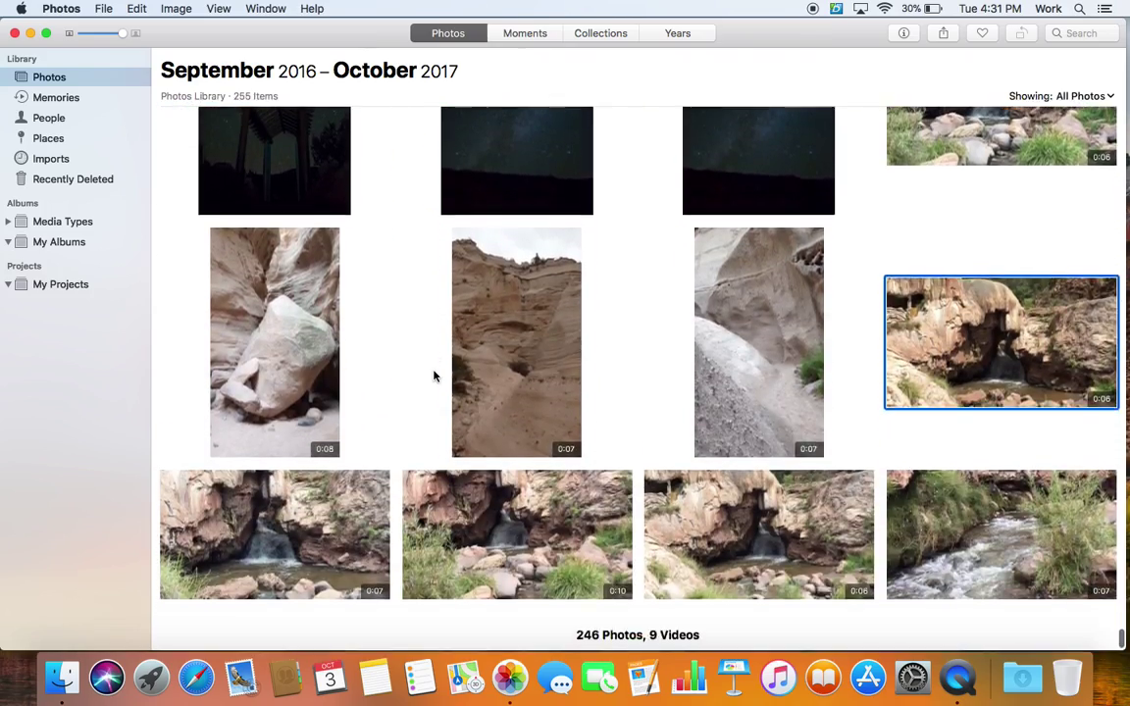
scroll(435, 376, "up", 5)
scroll(435, 376, "down", 4)
scroll(434, 376, "down", 2)
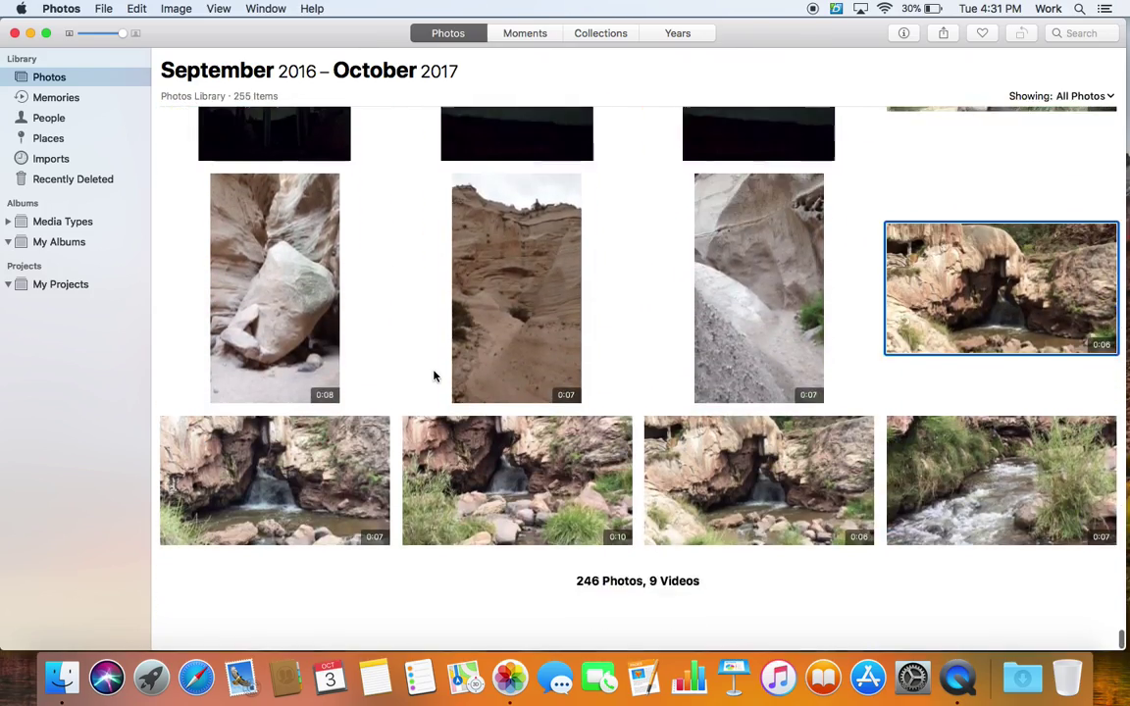
scroll(435, 376, "up", 2)
scroll(435, 376, "up", 3)
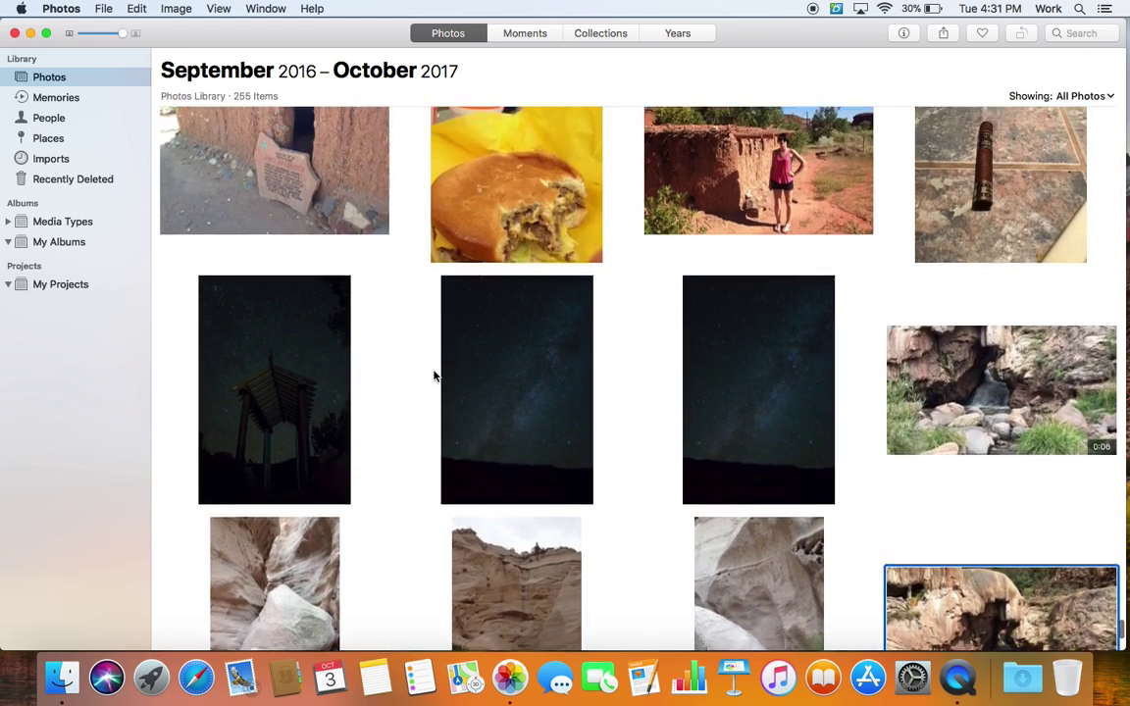
scroll(435, 376, "down", 2)
scroll(435, 376, "up", 5)
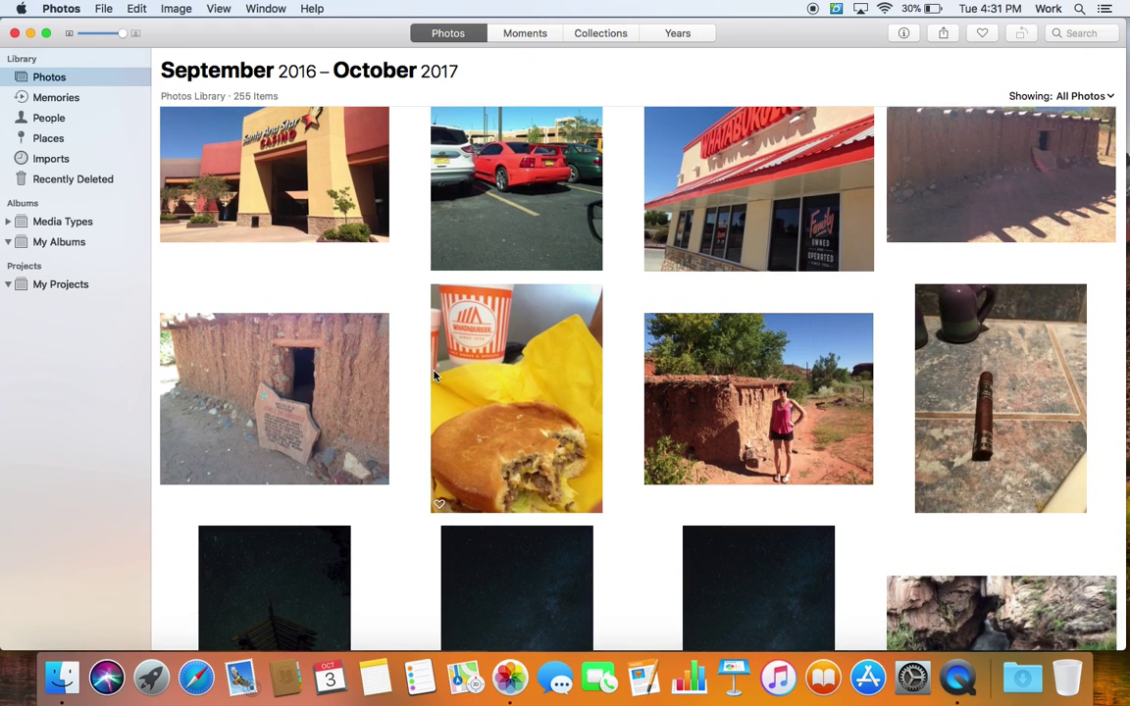
scroll(434, 376, "up", 3)
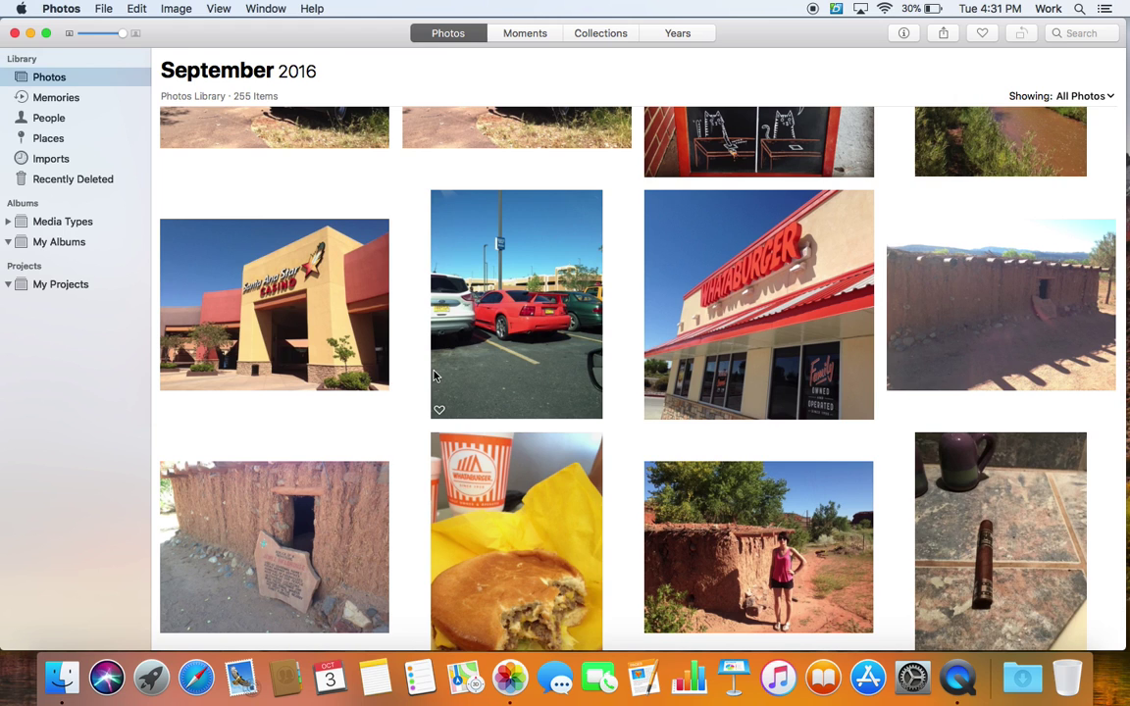
scroll(435, 376, "up", 10)
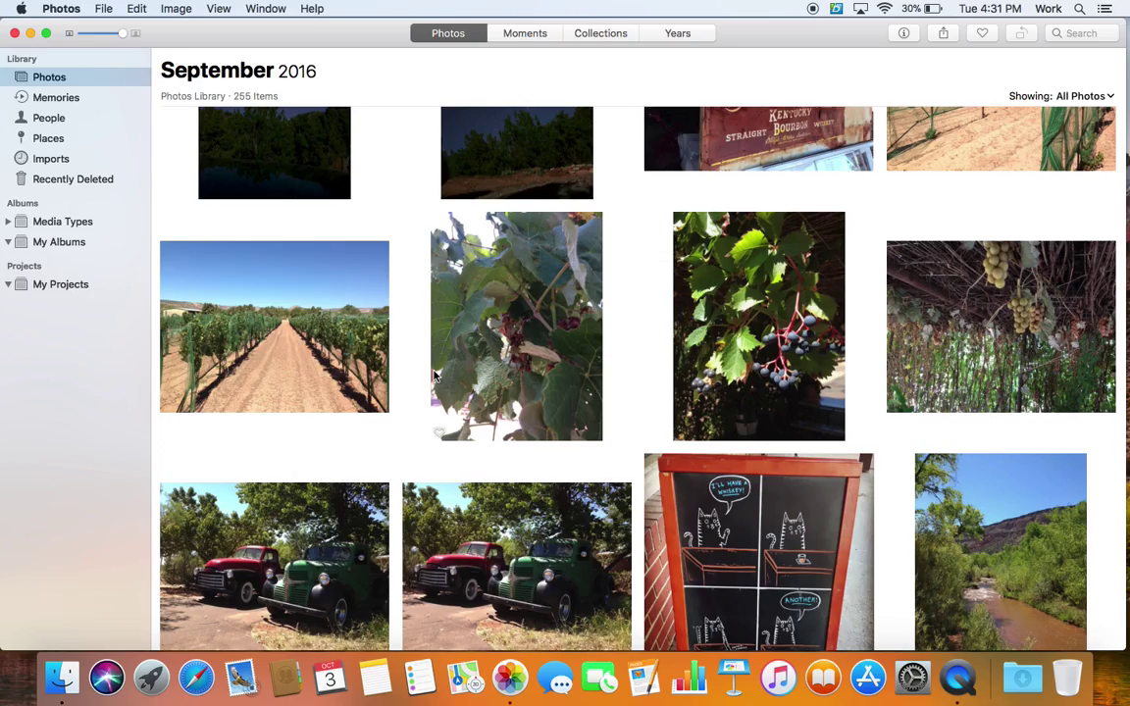
scroll(435, 376, "up", 15)
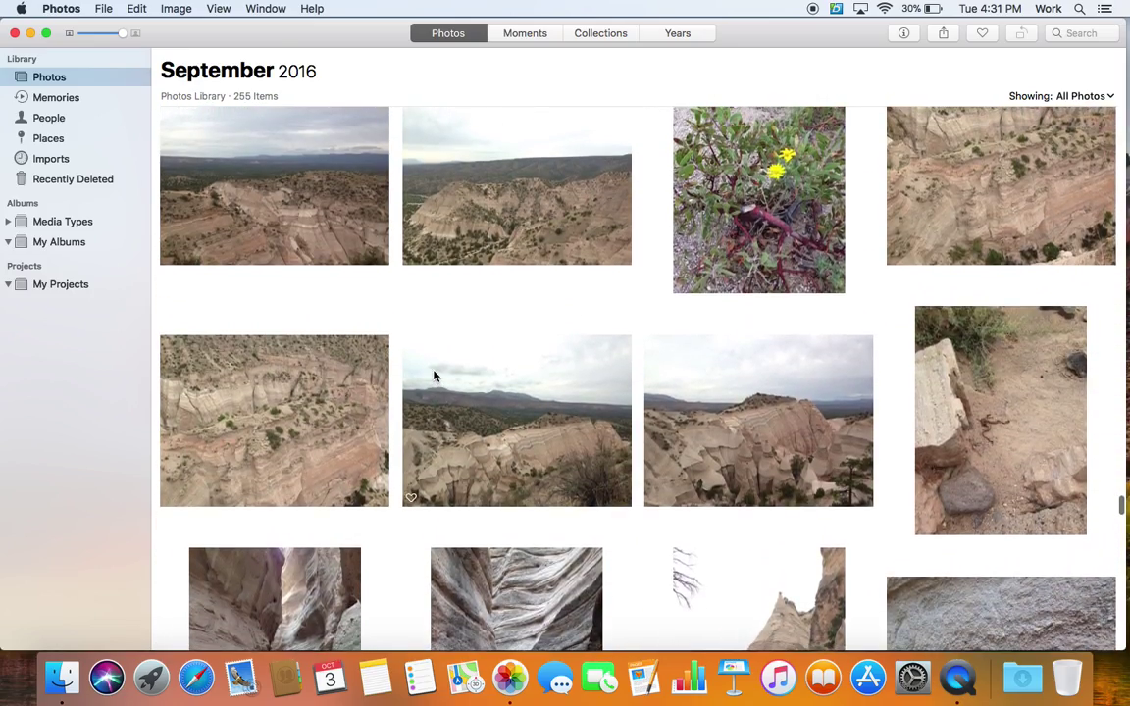
scroll(434, 375, "up", 20)
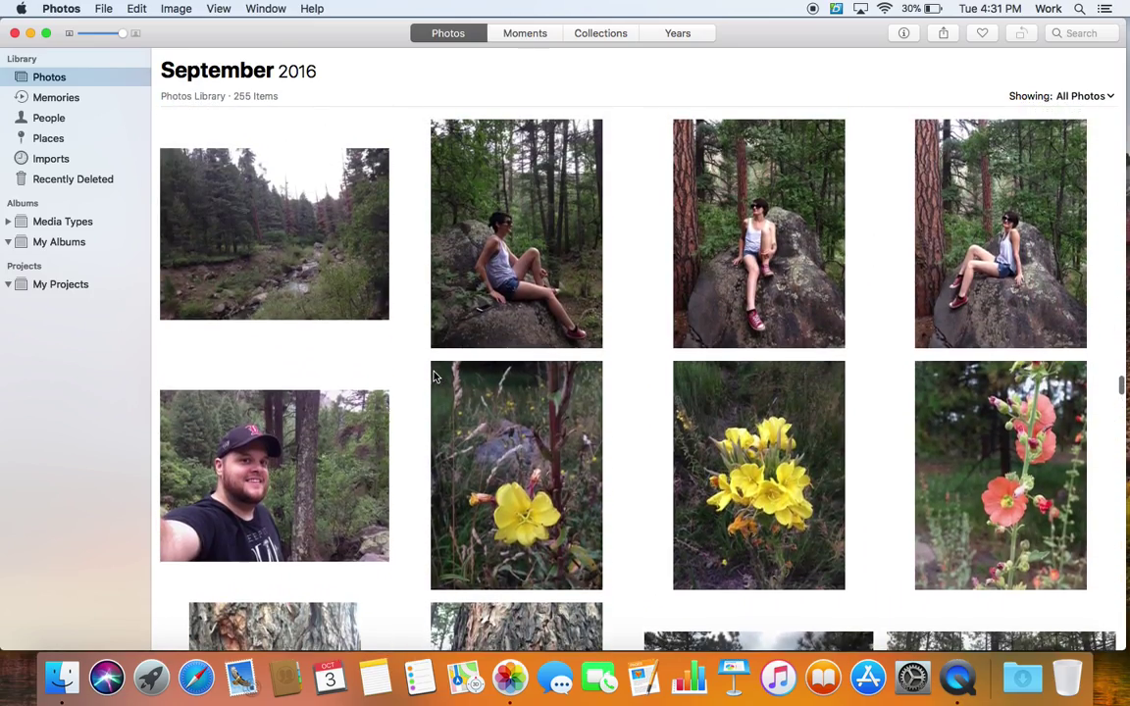
scroll(434, 376, "up", 20)
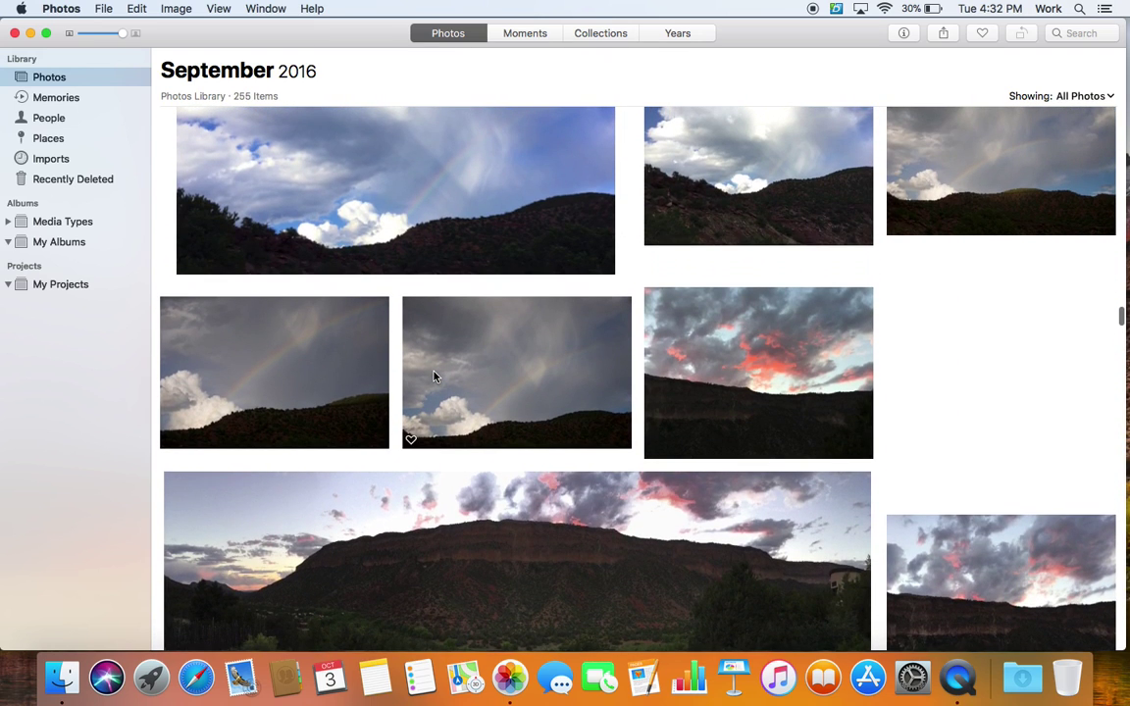
Select the rainbow photo through the sunset photo as a range, checking the File menu's album commands
left_click(343, 236)
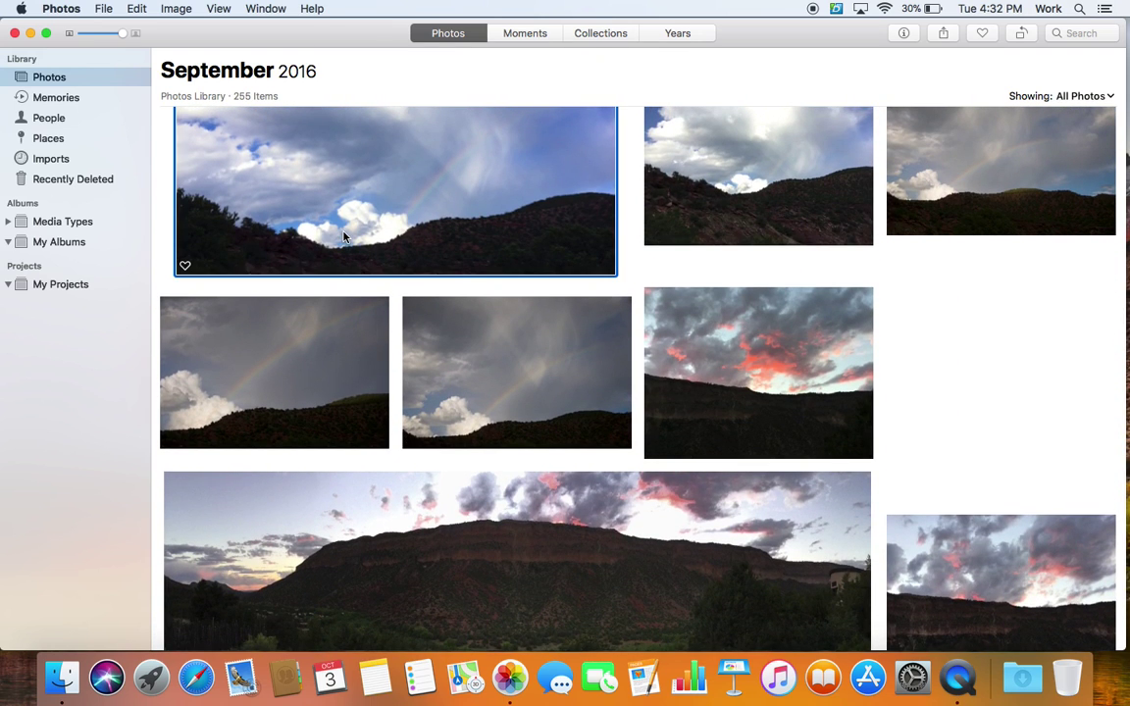
left_click(764, 359, "shift")
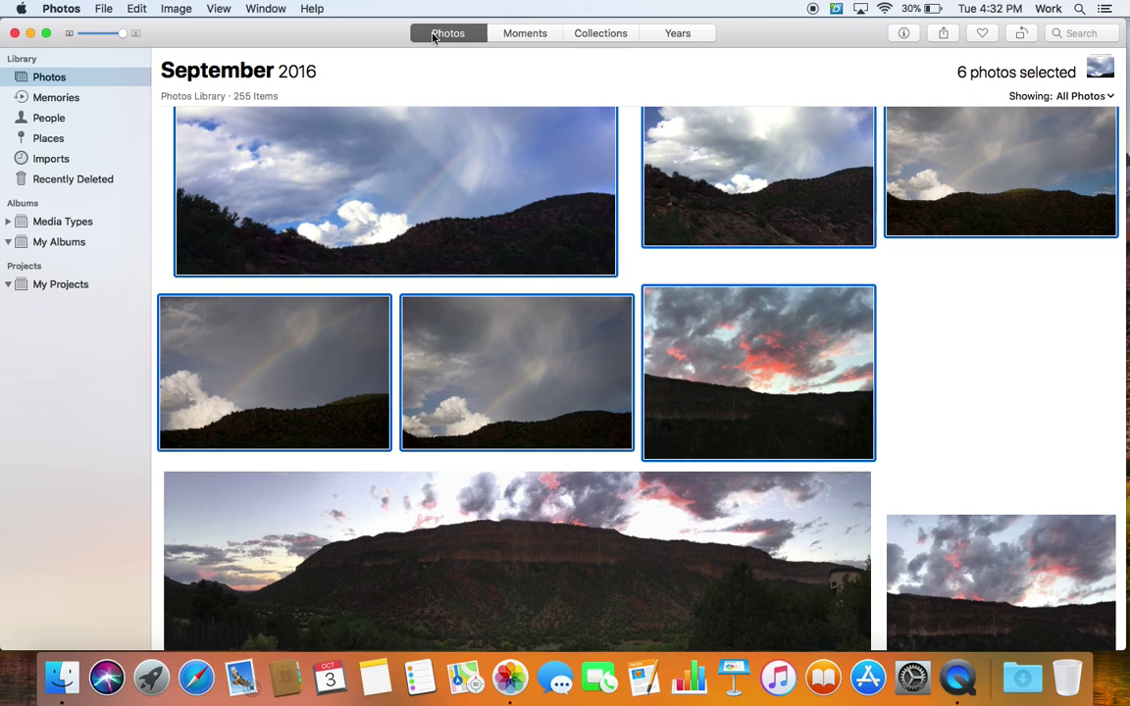
left_click(103, 10)
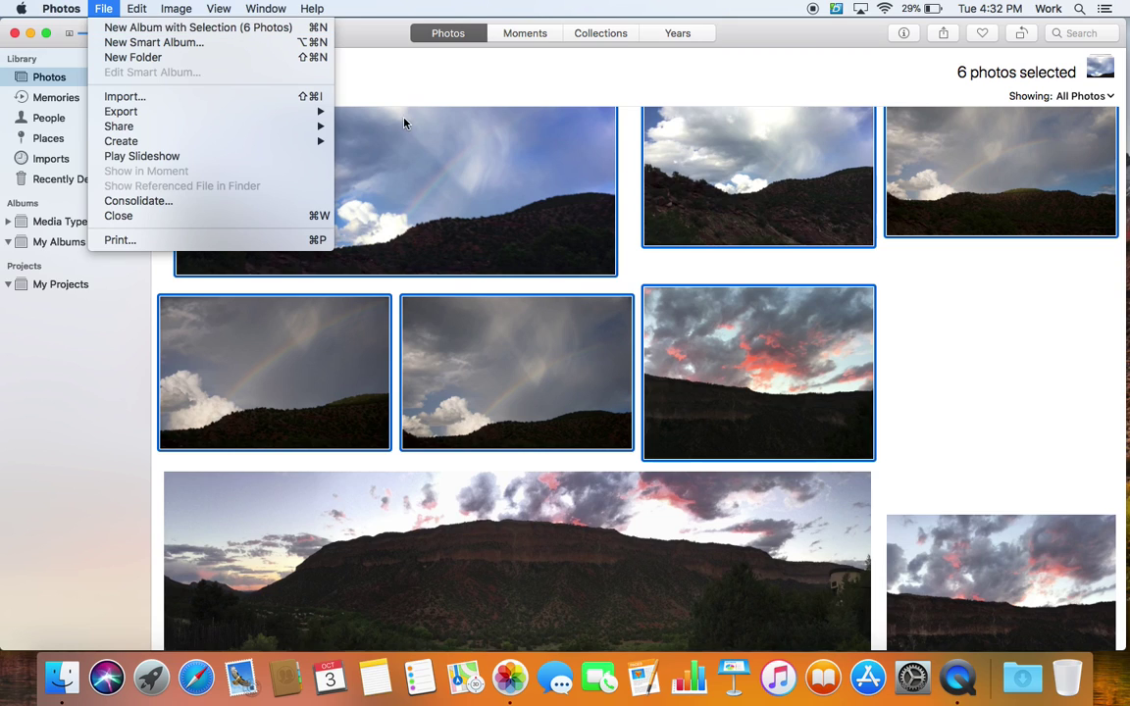
left_click(937, 345)
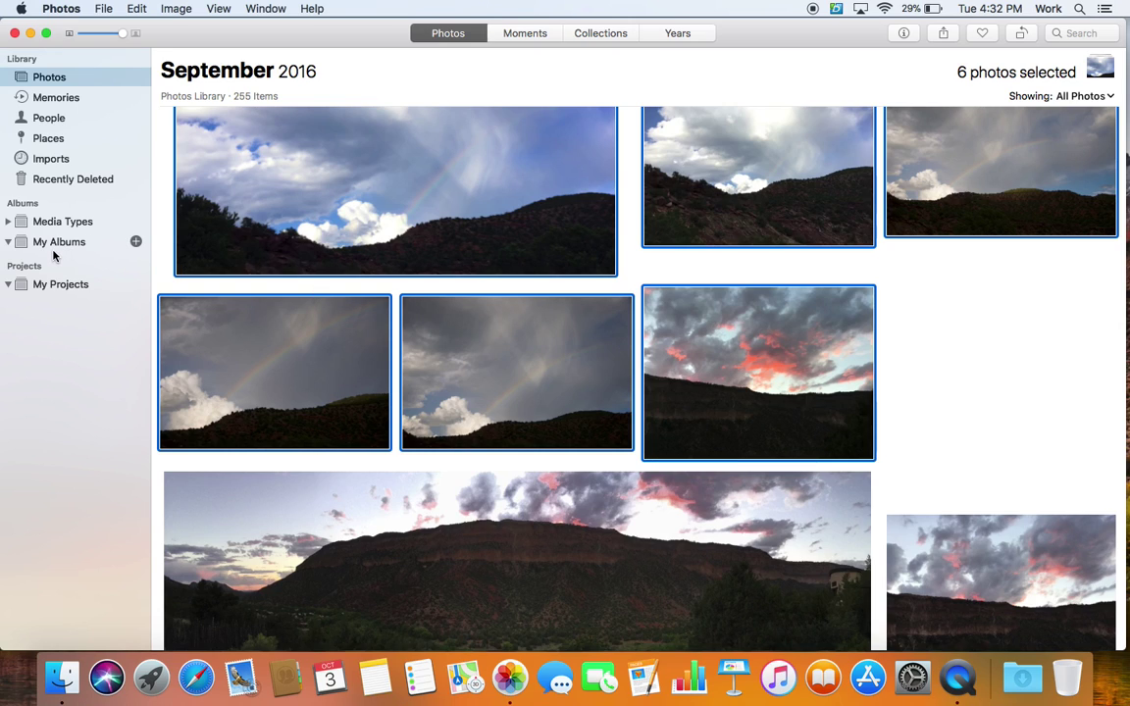
scroll(535, 450, "down", 2)
scroll(535, 450, "up", 3)
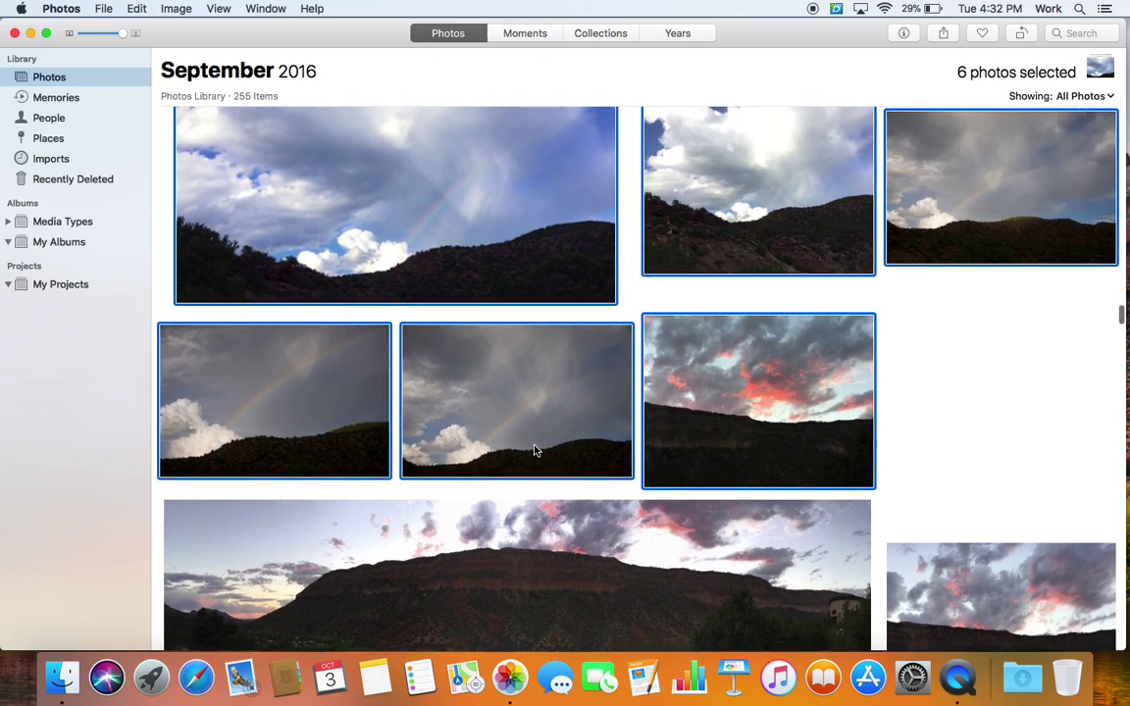
scroll(534, 450, "up", 1)
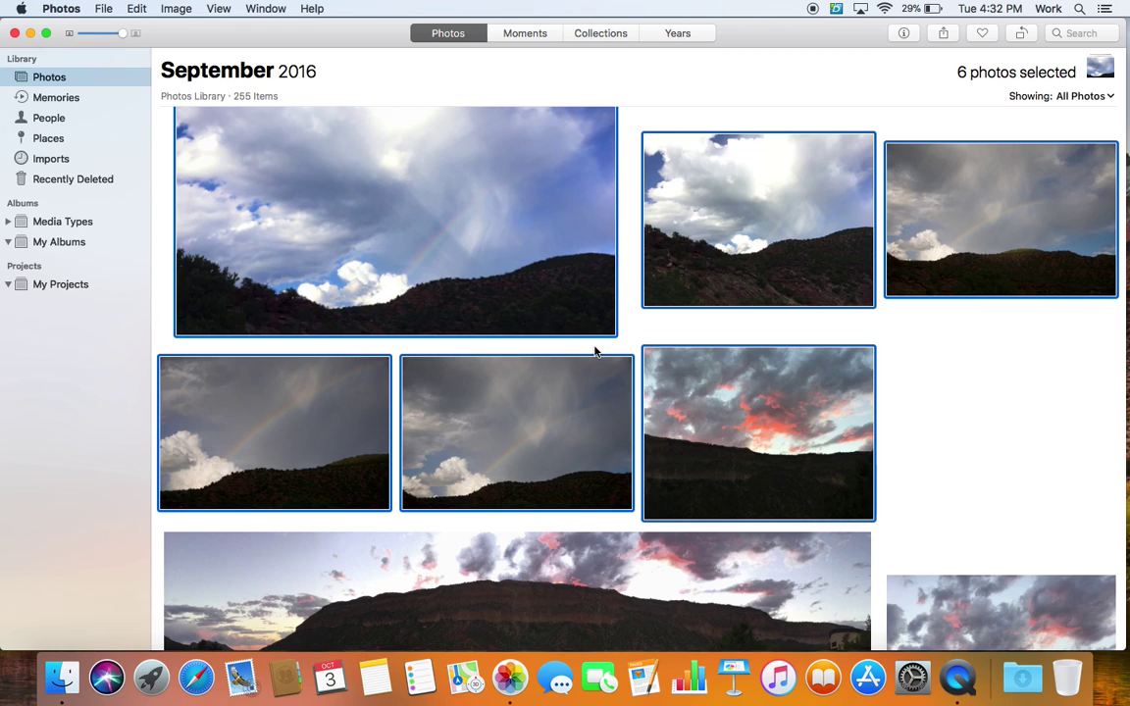
Drop the rainy-sky photo from the selection and add the mountain panorama
left_click(576, 401, "super")
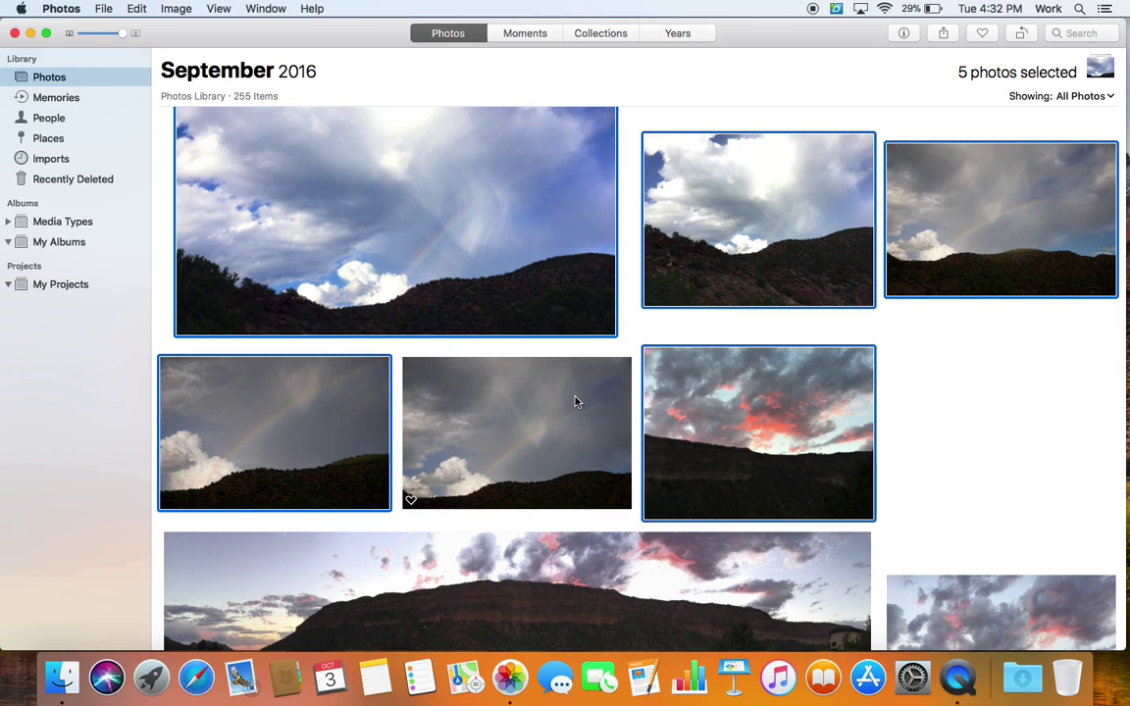
scroll(576, 401, "up", 2)
scroll(576, 401, "down", 6)
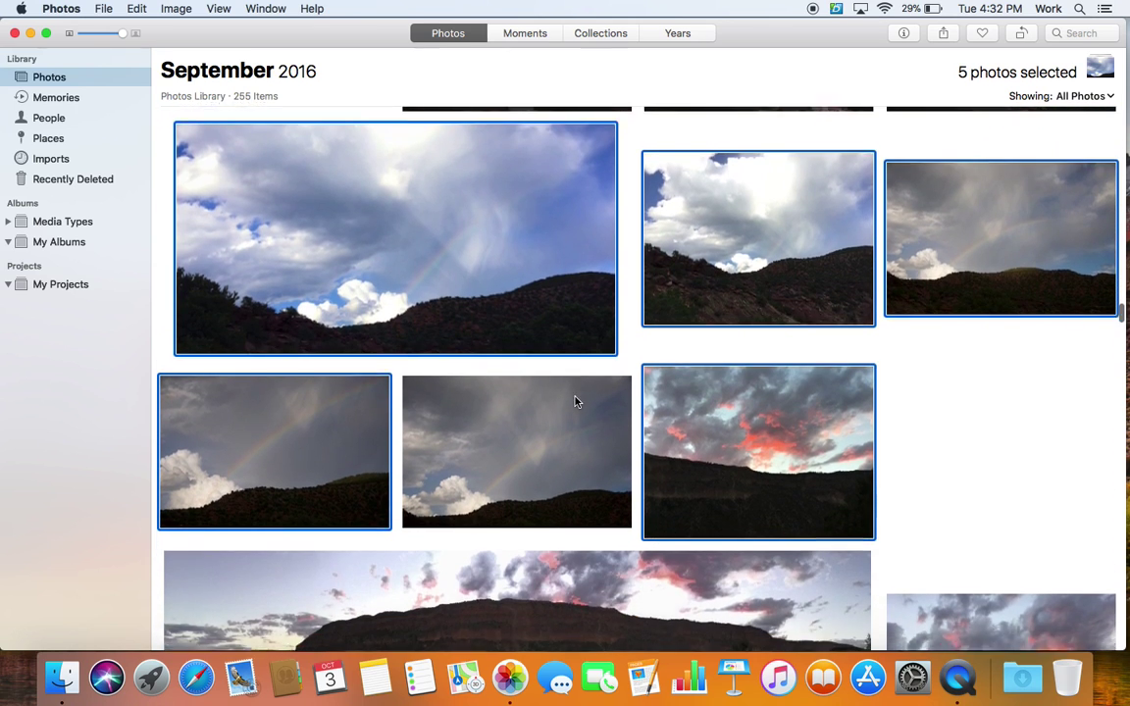
left_click(575, 401, "super")
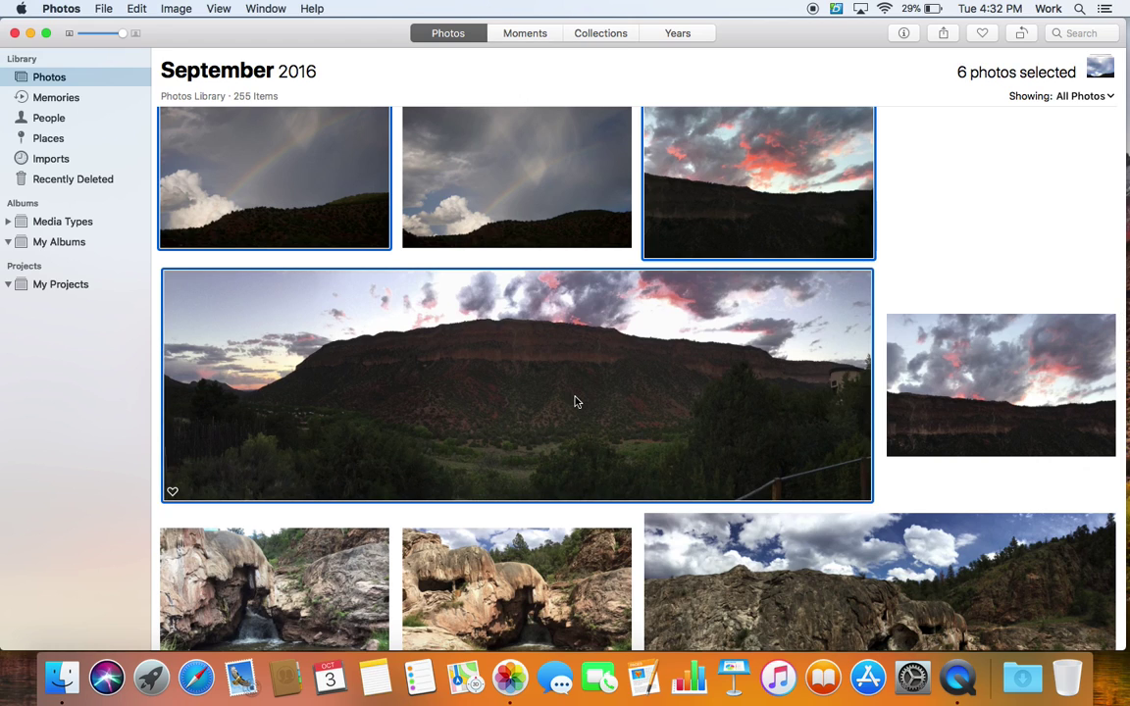
scroll(576, 401, "up", 1)
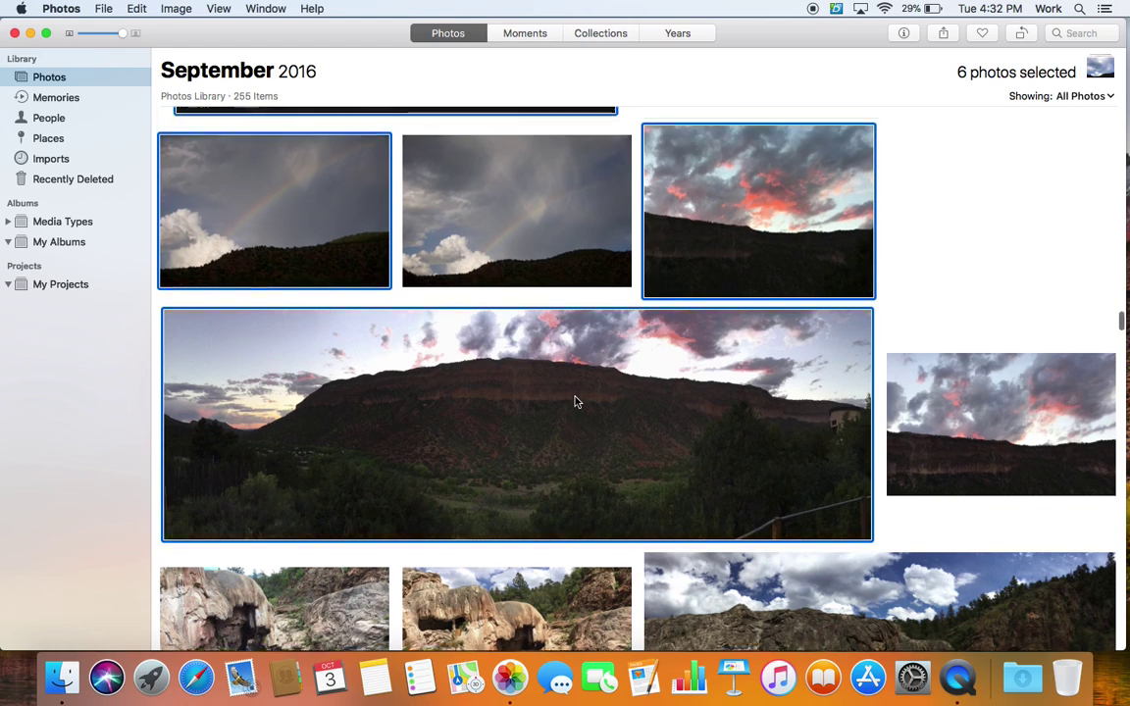
scroll(575, 401, "up", 2)
scroll(576, 402, "up", 15)
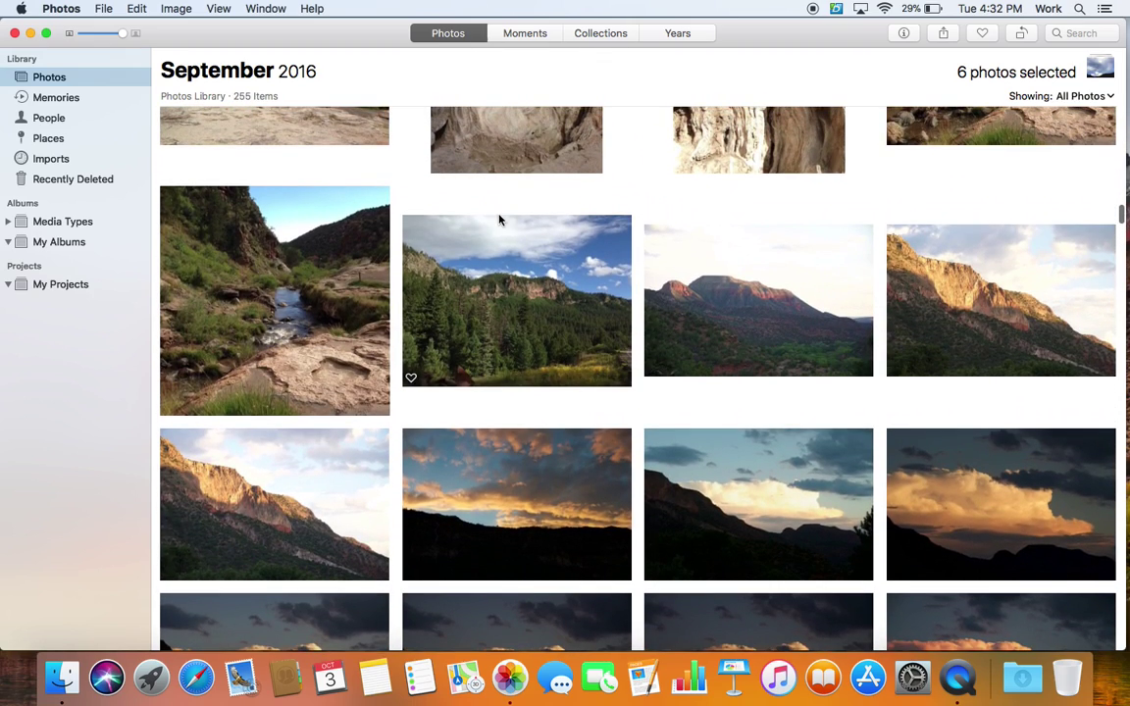
Clear the selection and preview the forest photo full size before returning to the grid
left_click(494, 207)
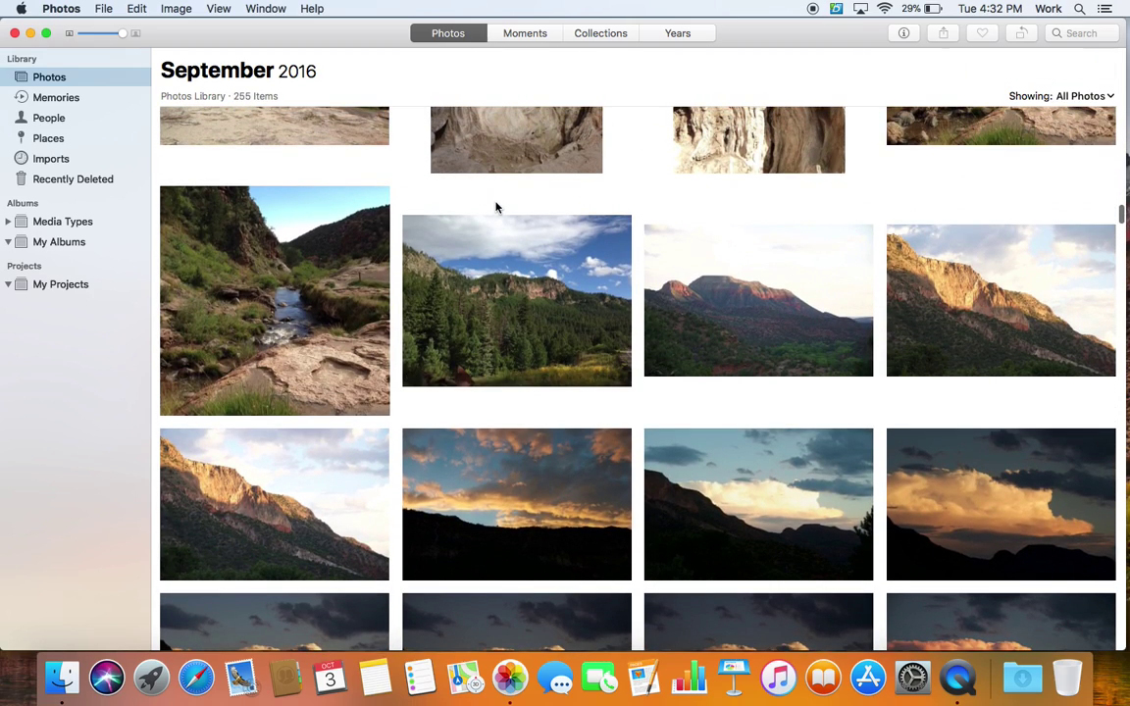
double_click(512, 316)
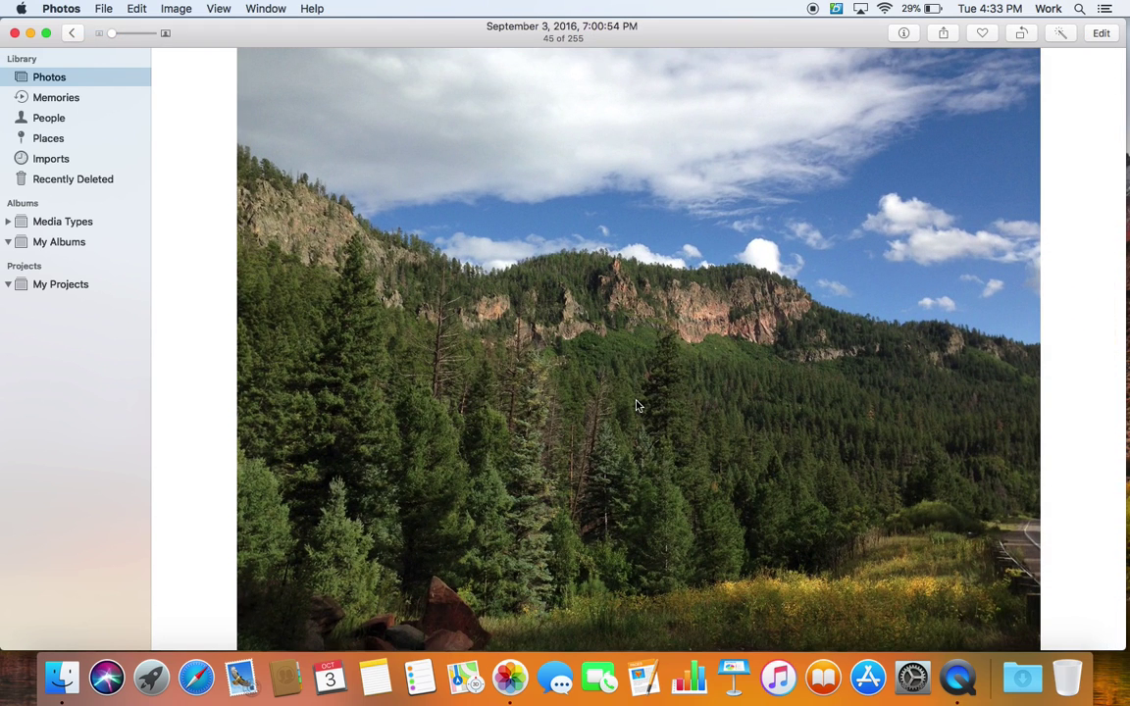
left_click(71, 33)
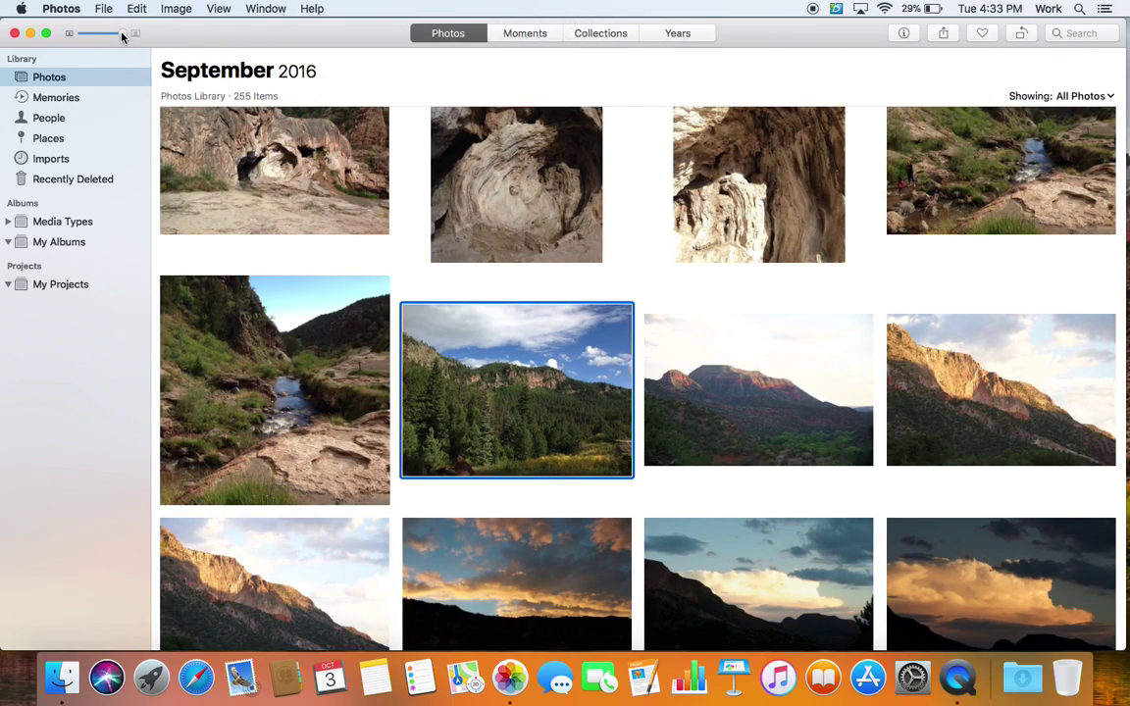
Use the zoom slider to make the grid thumbnails slightly smaller than before
left_click_drag(122, 36, 86, 42)
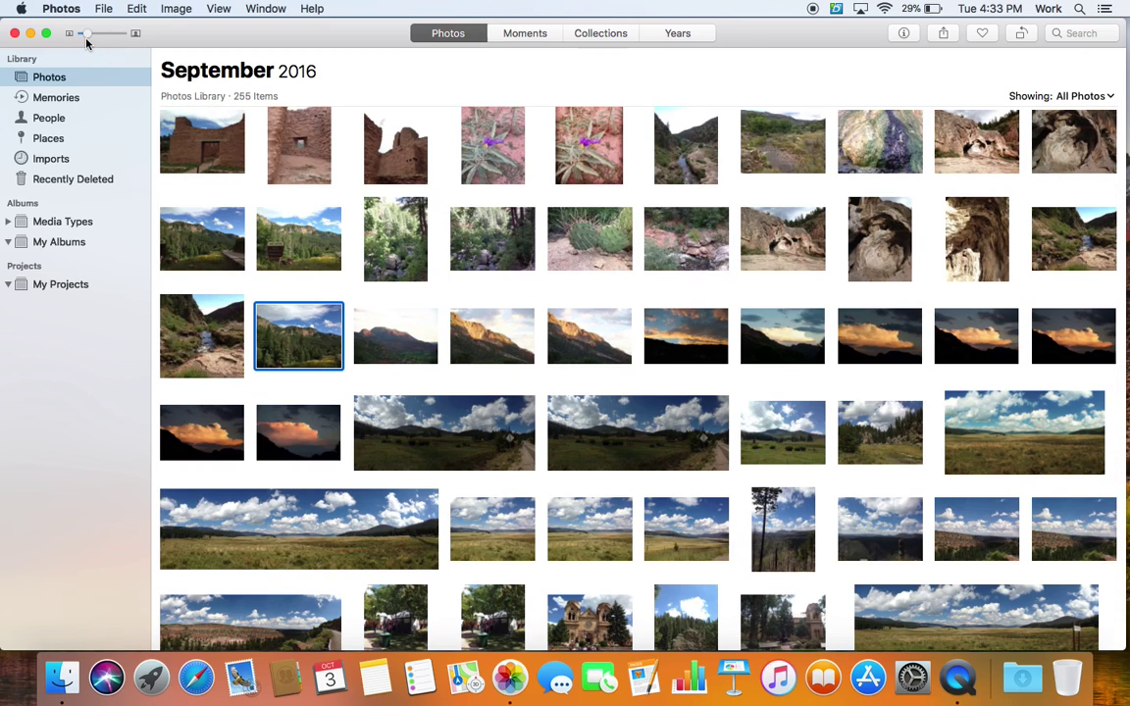
left_click_drag(86, 41, 115, 35)
scroll(359, 265, "down", 5)
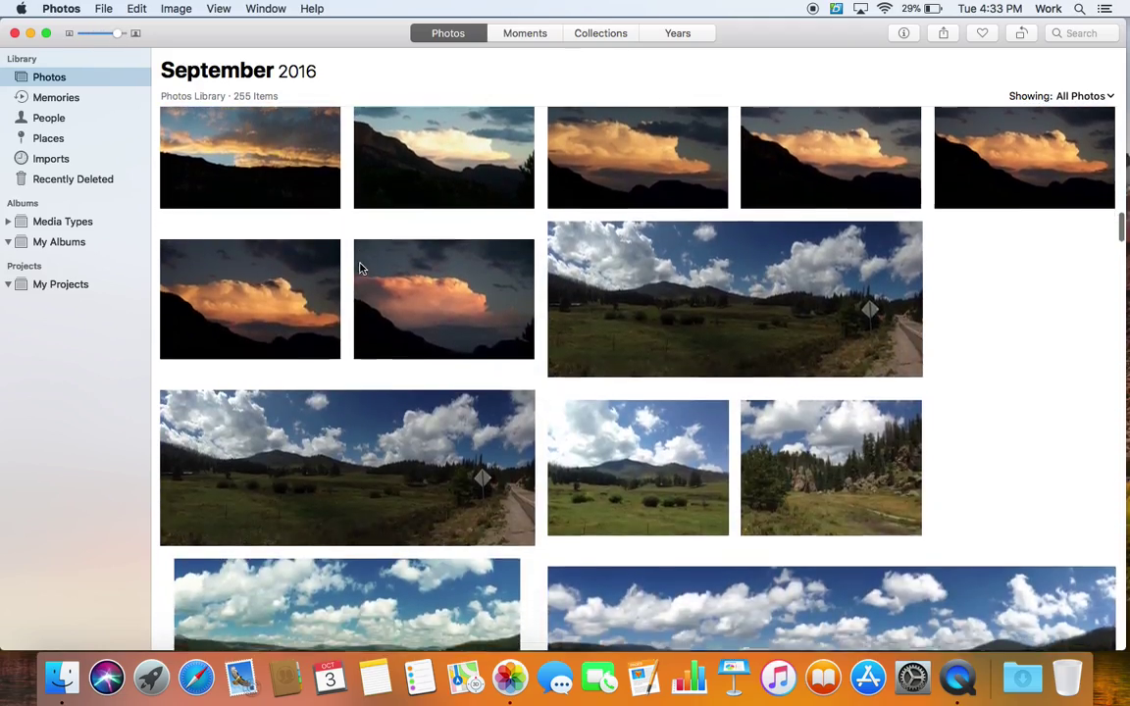
scroll(358, 266, "down", 15)
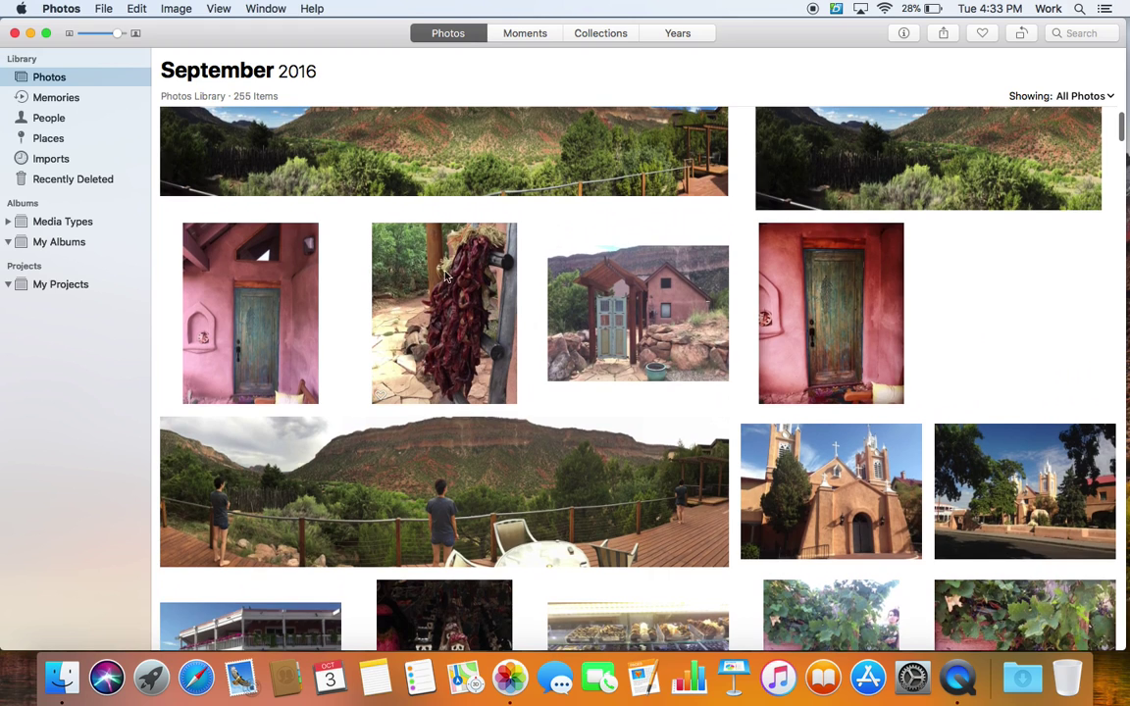
scroll(461, 309, "up", 2)
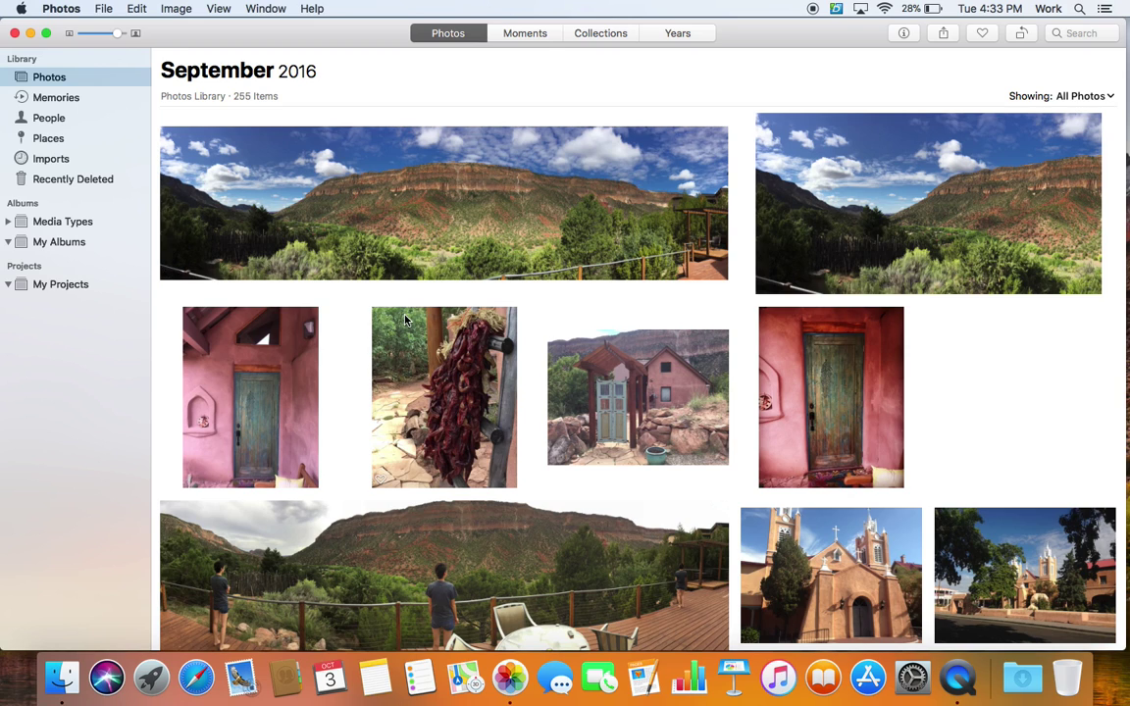
Scroll down to the skeleton figurine, grapevine and red flower photos, then move the window down
scroll(392, 304, "down", 3)
scroll(404, 319, "down", 5)
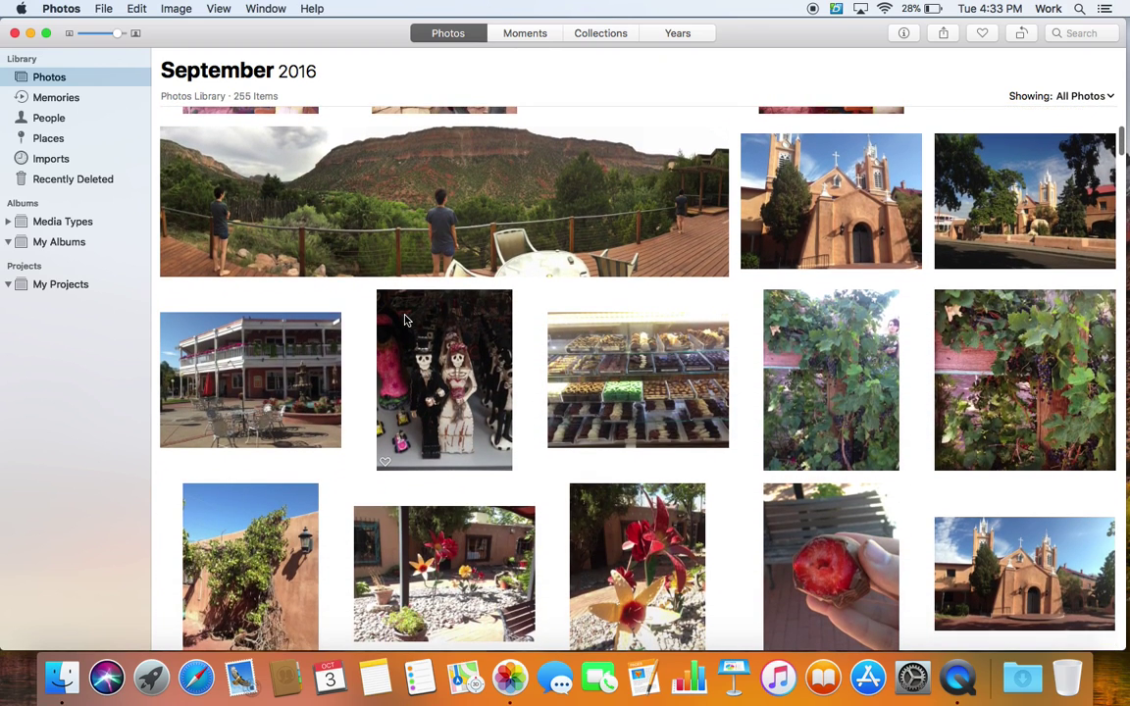
scroll(404, 319, "down", 1)
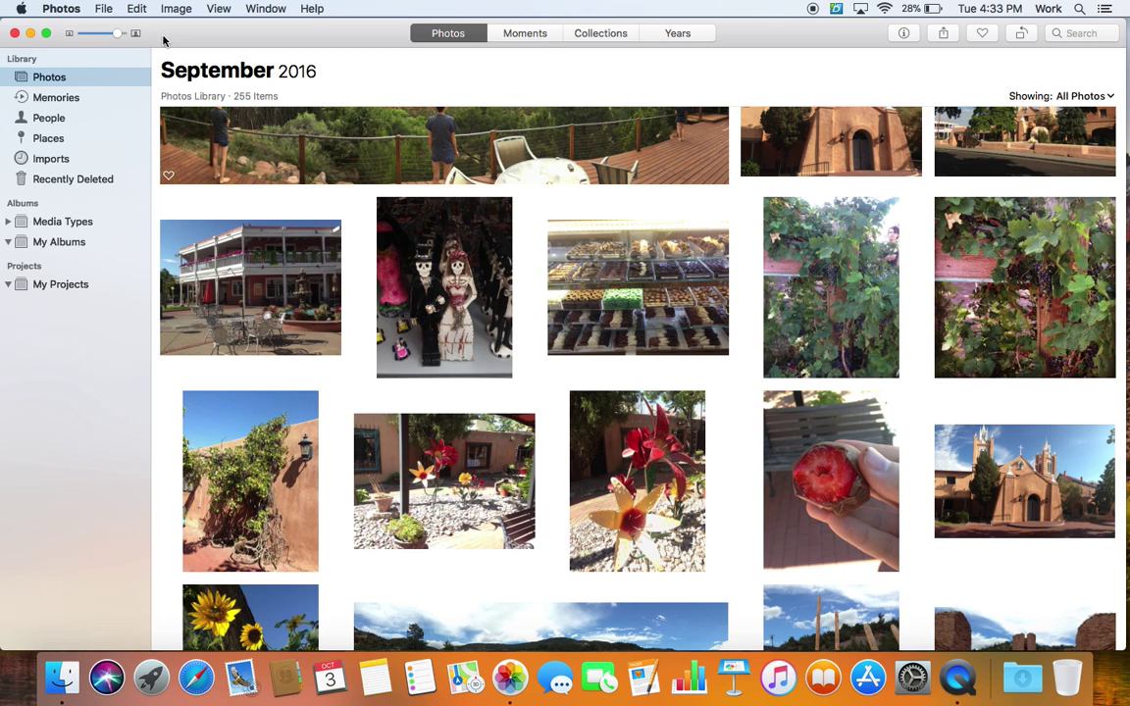
mouse_move(159, 41)
left_mouse_down()
mouse_move(219, 419)
mouse_move(224, 655)
mouse_move(219, 356)
mouse_move(153, 26)
left_mouse_up()
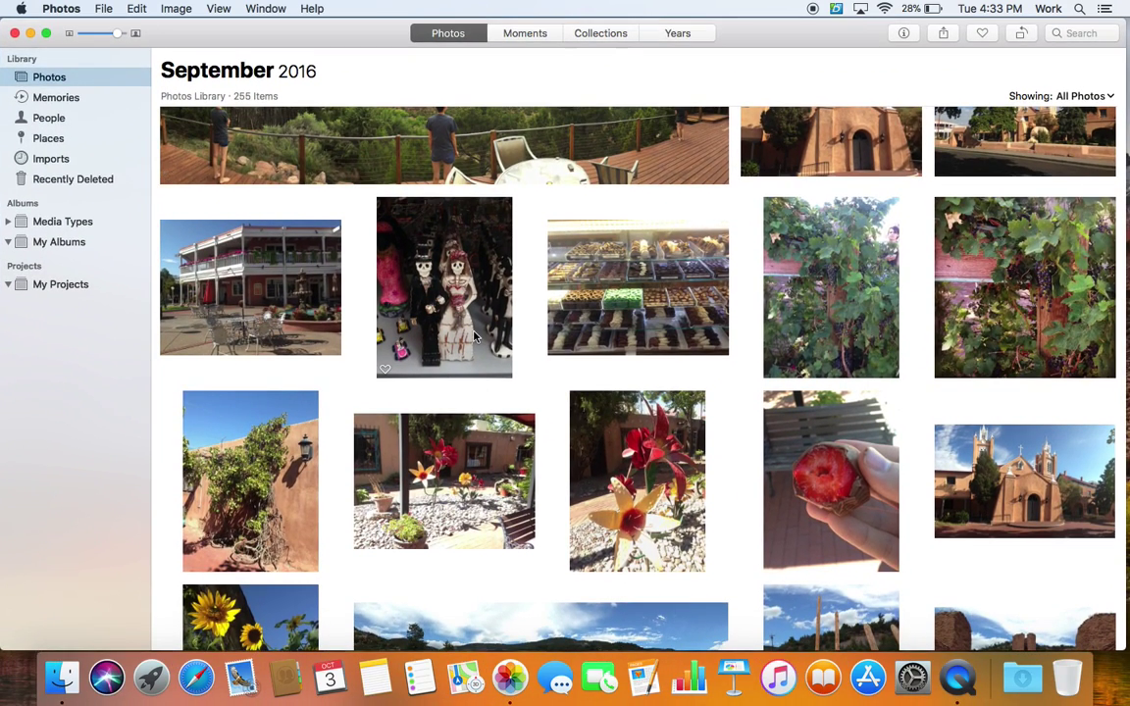